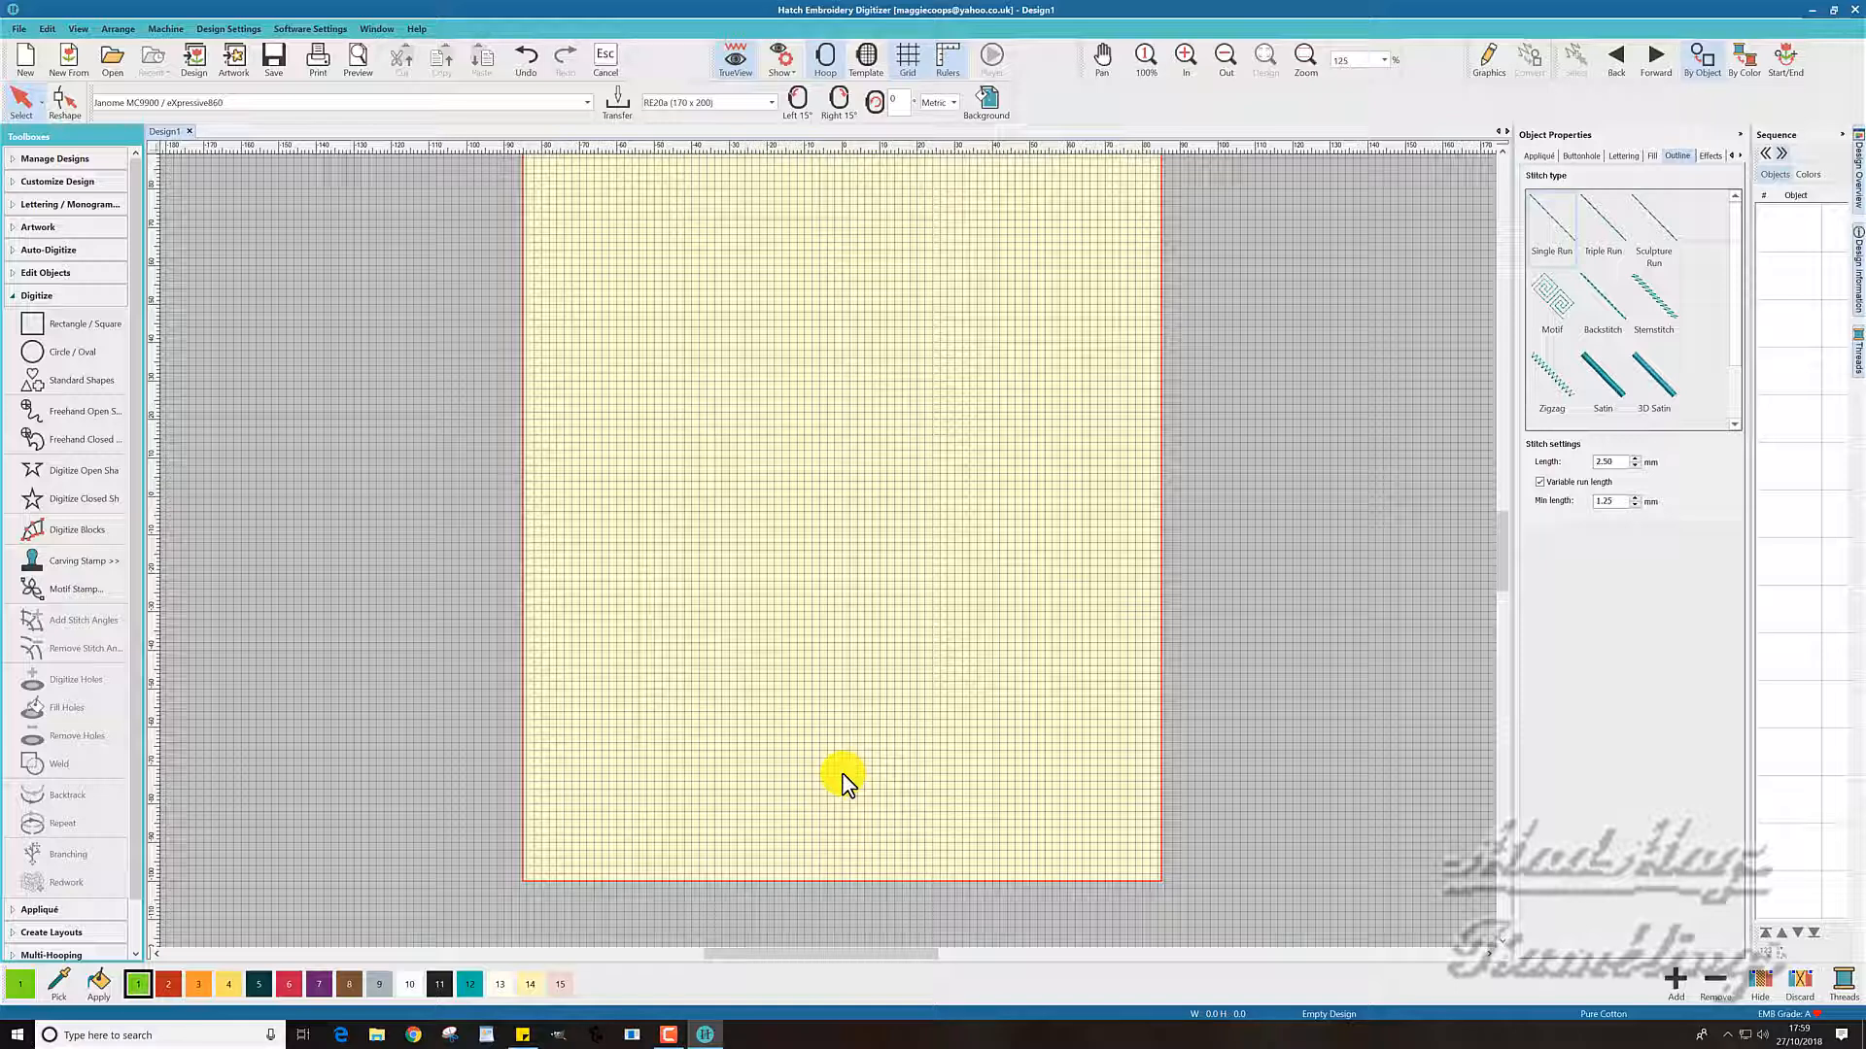
# Place the Borders standard shape 04 near the hoop's upper edge as a wavy band about 129 mm wide and 31 mm high
pyautogui.click(82, 380)
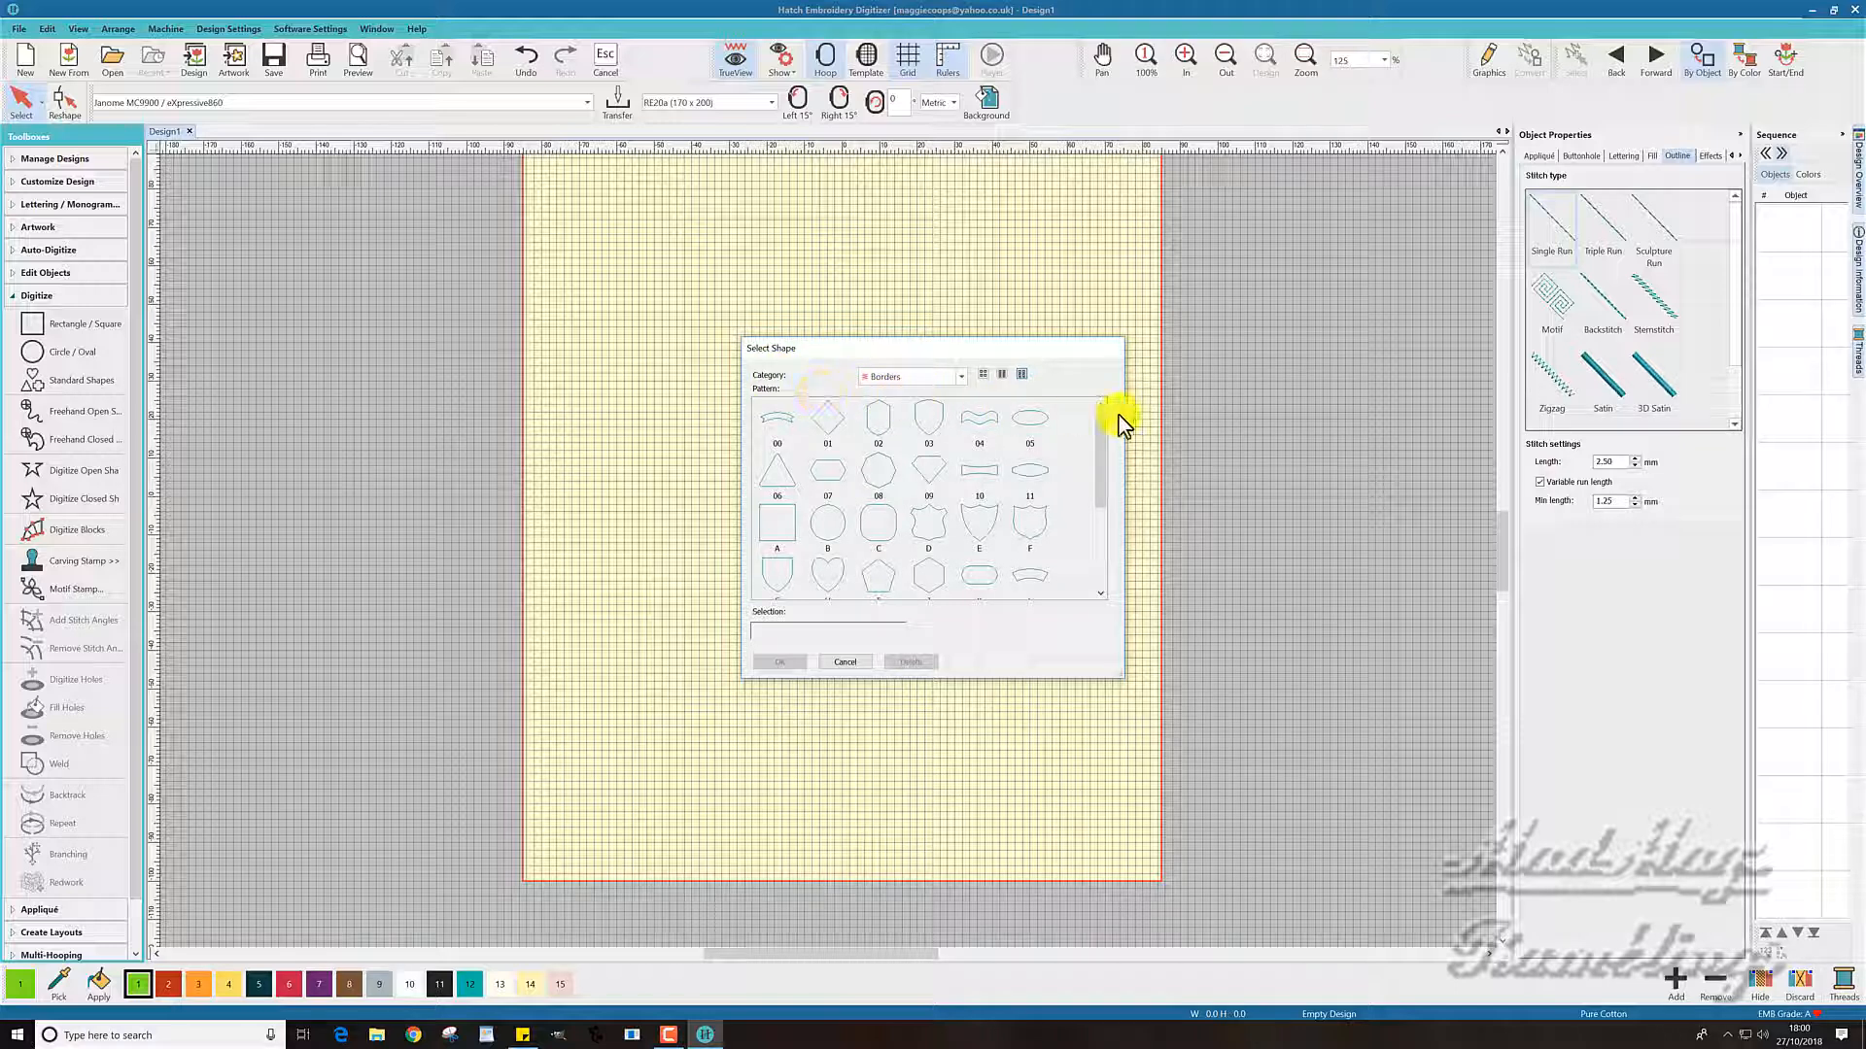
pyautogui.click(979, 418)
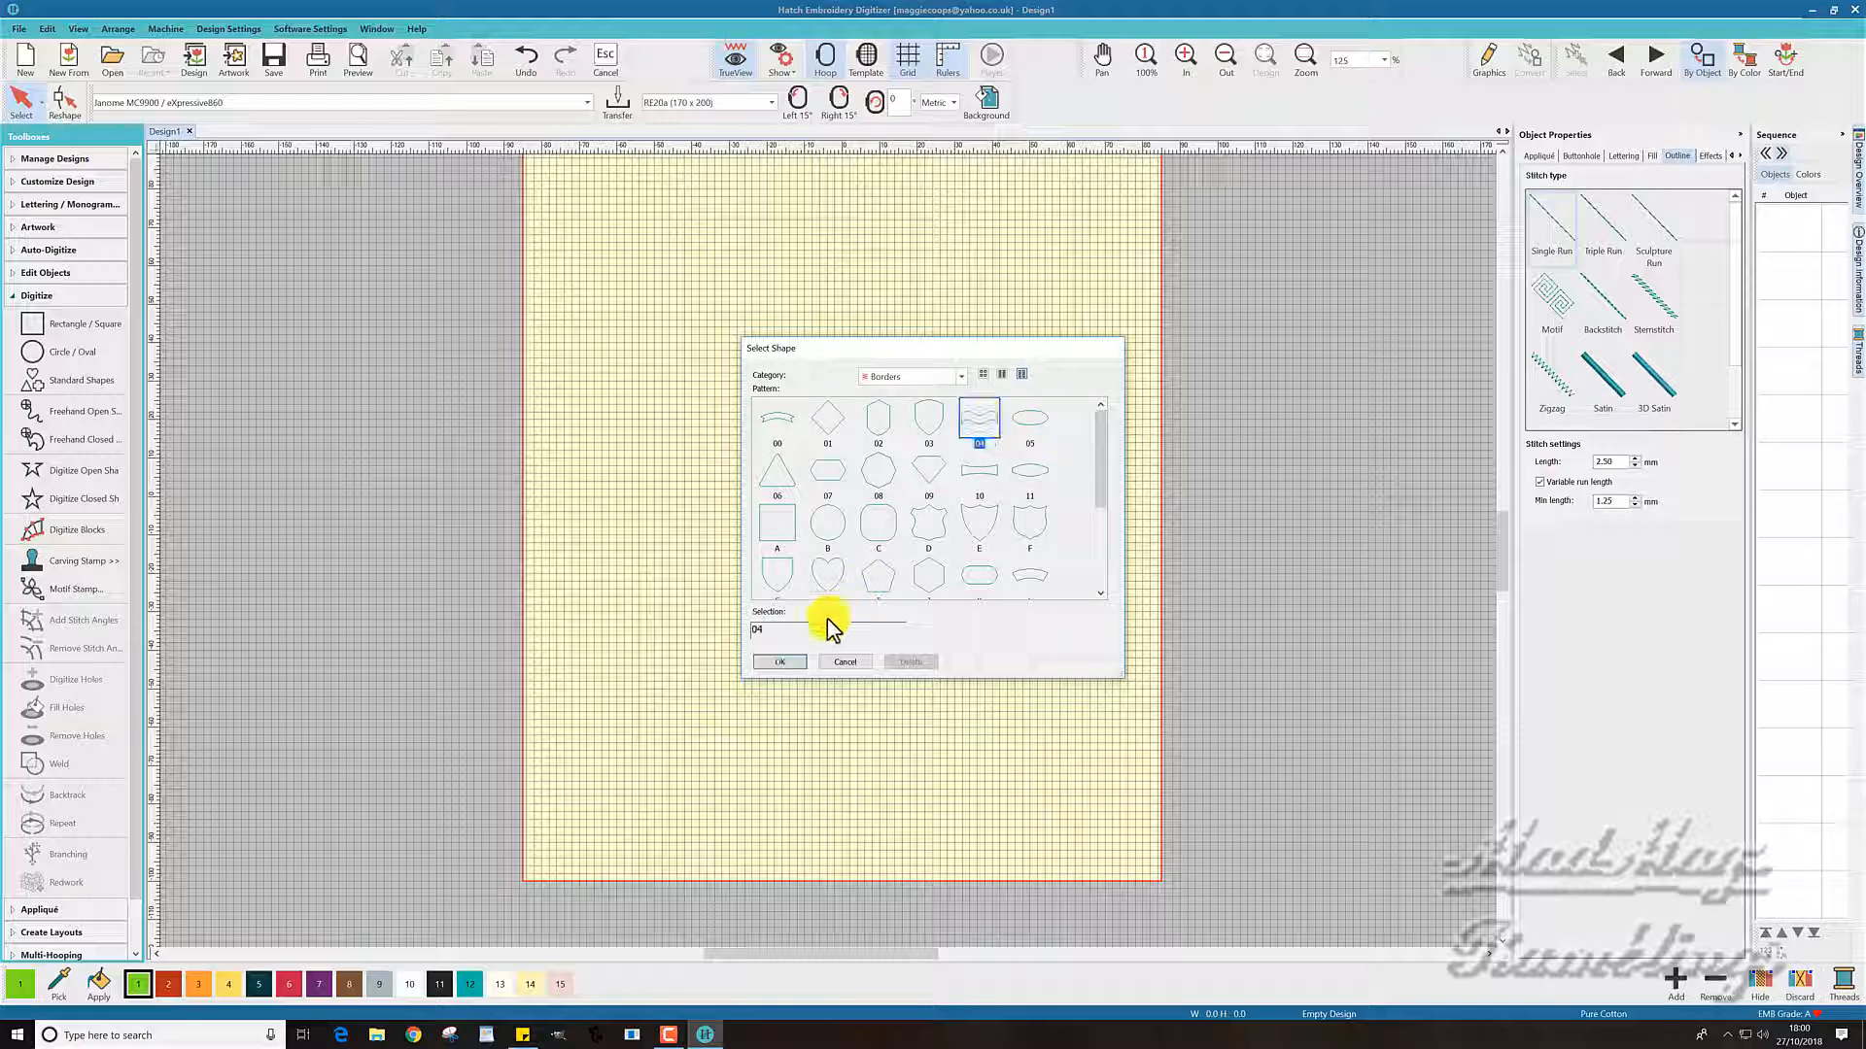
pyautogui.click(778, 667)
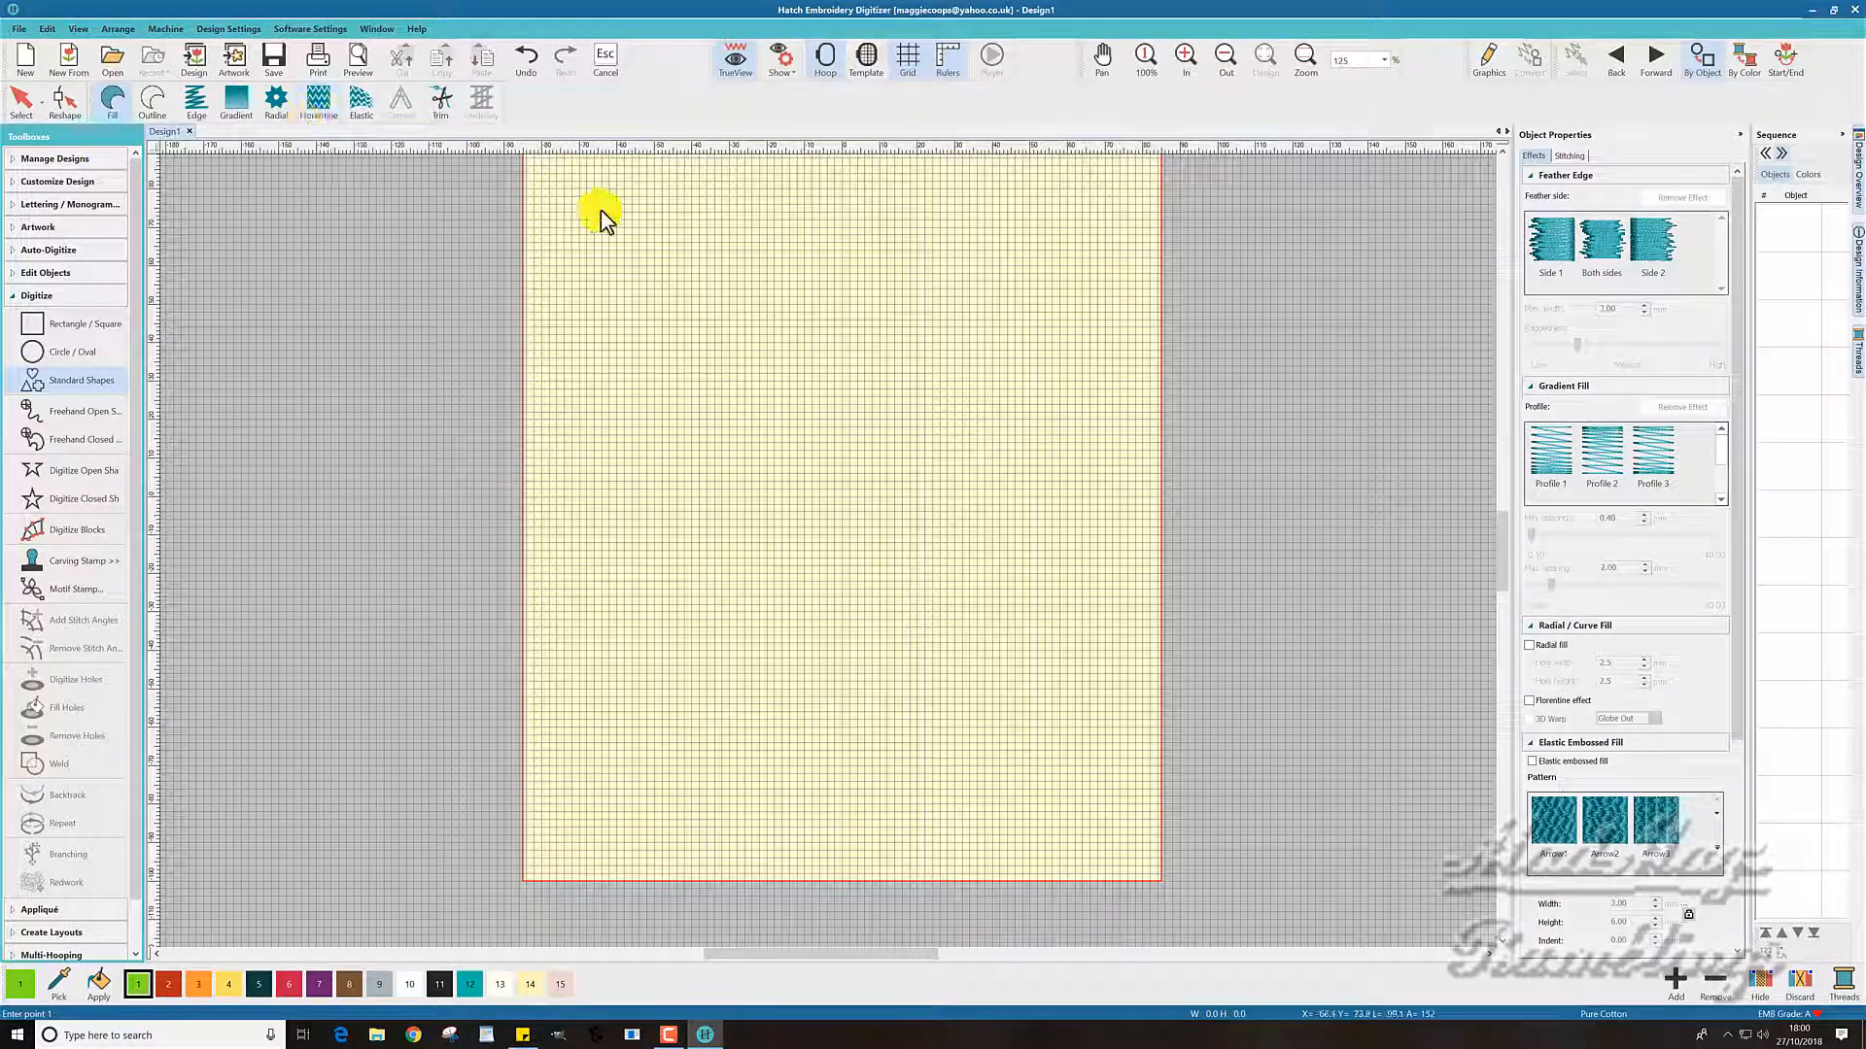
pyautogui.scroll(1, 622, 226)
pyautogui.click(592, 307)
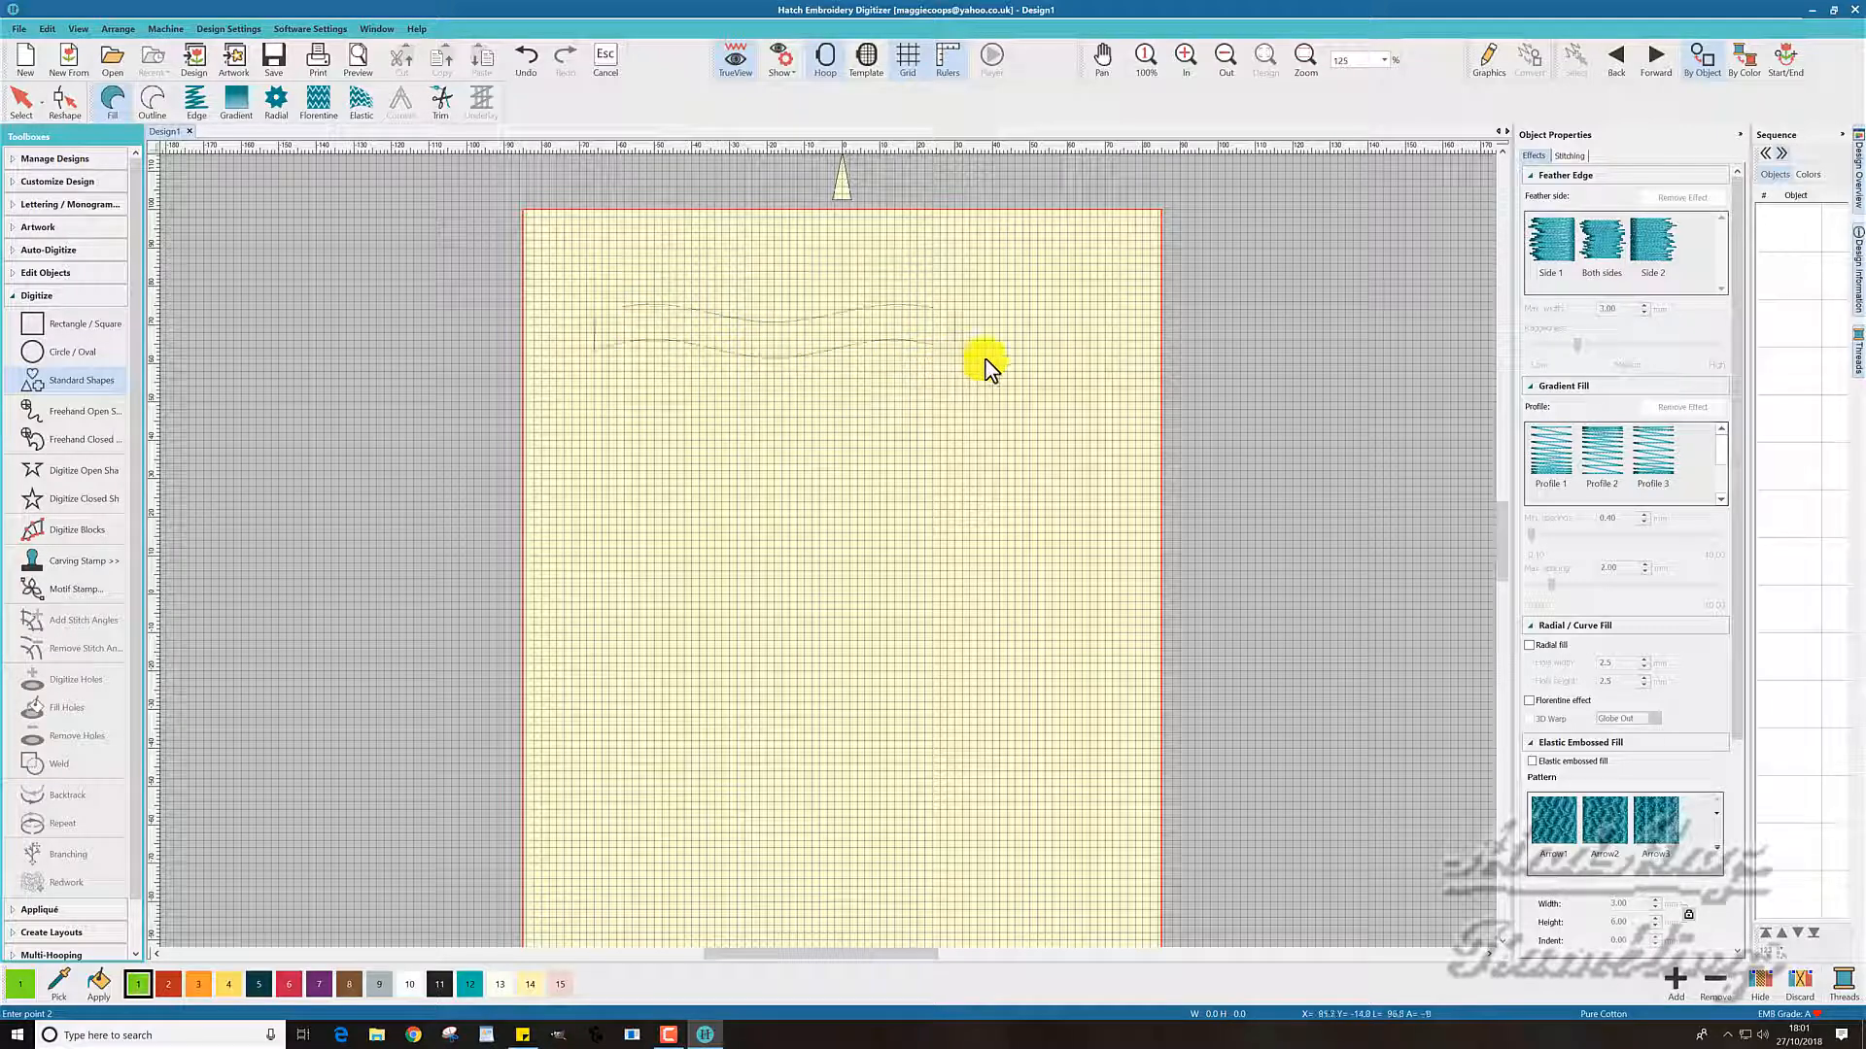
pyautogui.click(1080, 428)
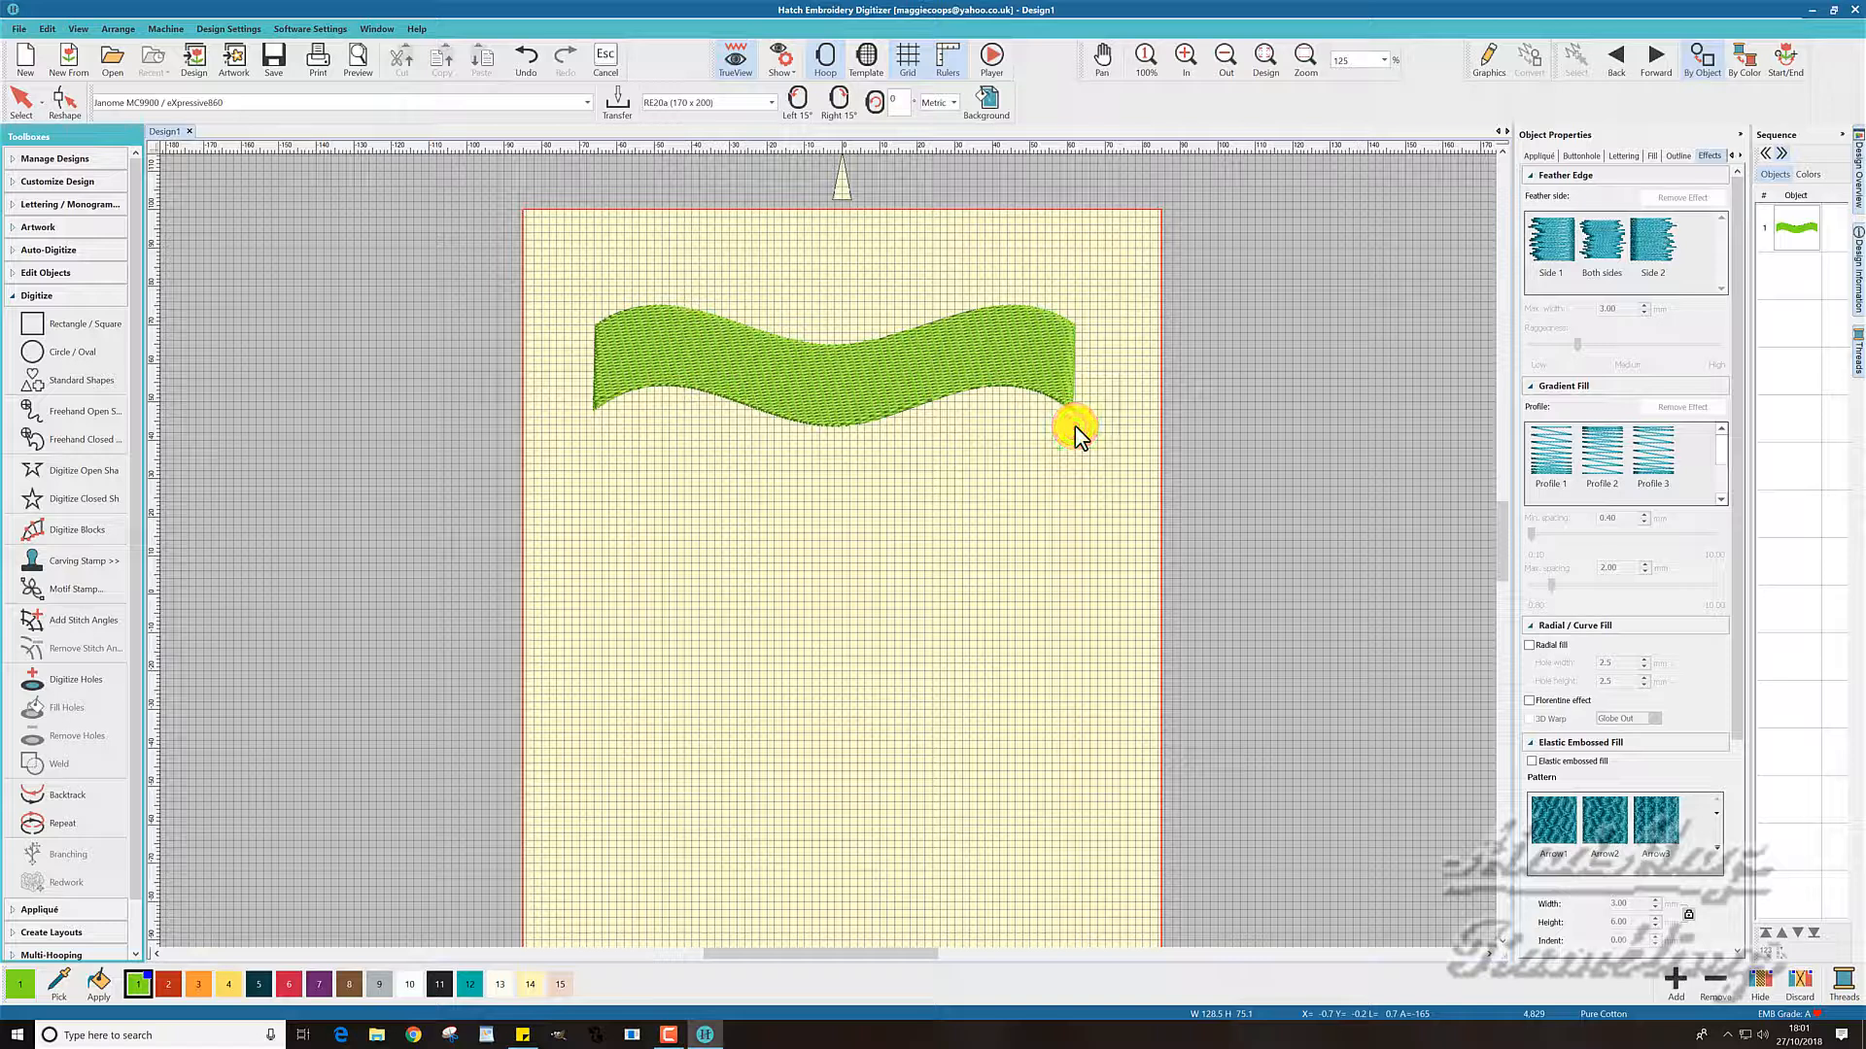
# Select the wavy band and apply pattern 27 to its Tatami fill, enlarging the Pattern Gallery beside the hoop
pyautogui.click(1652, 156)
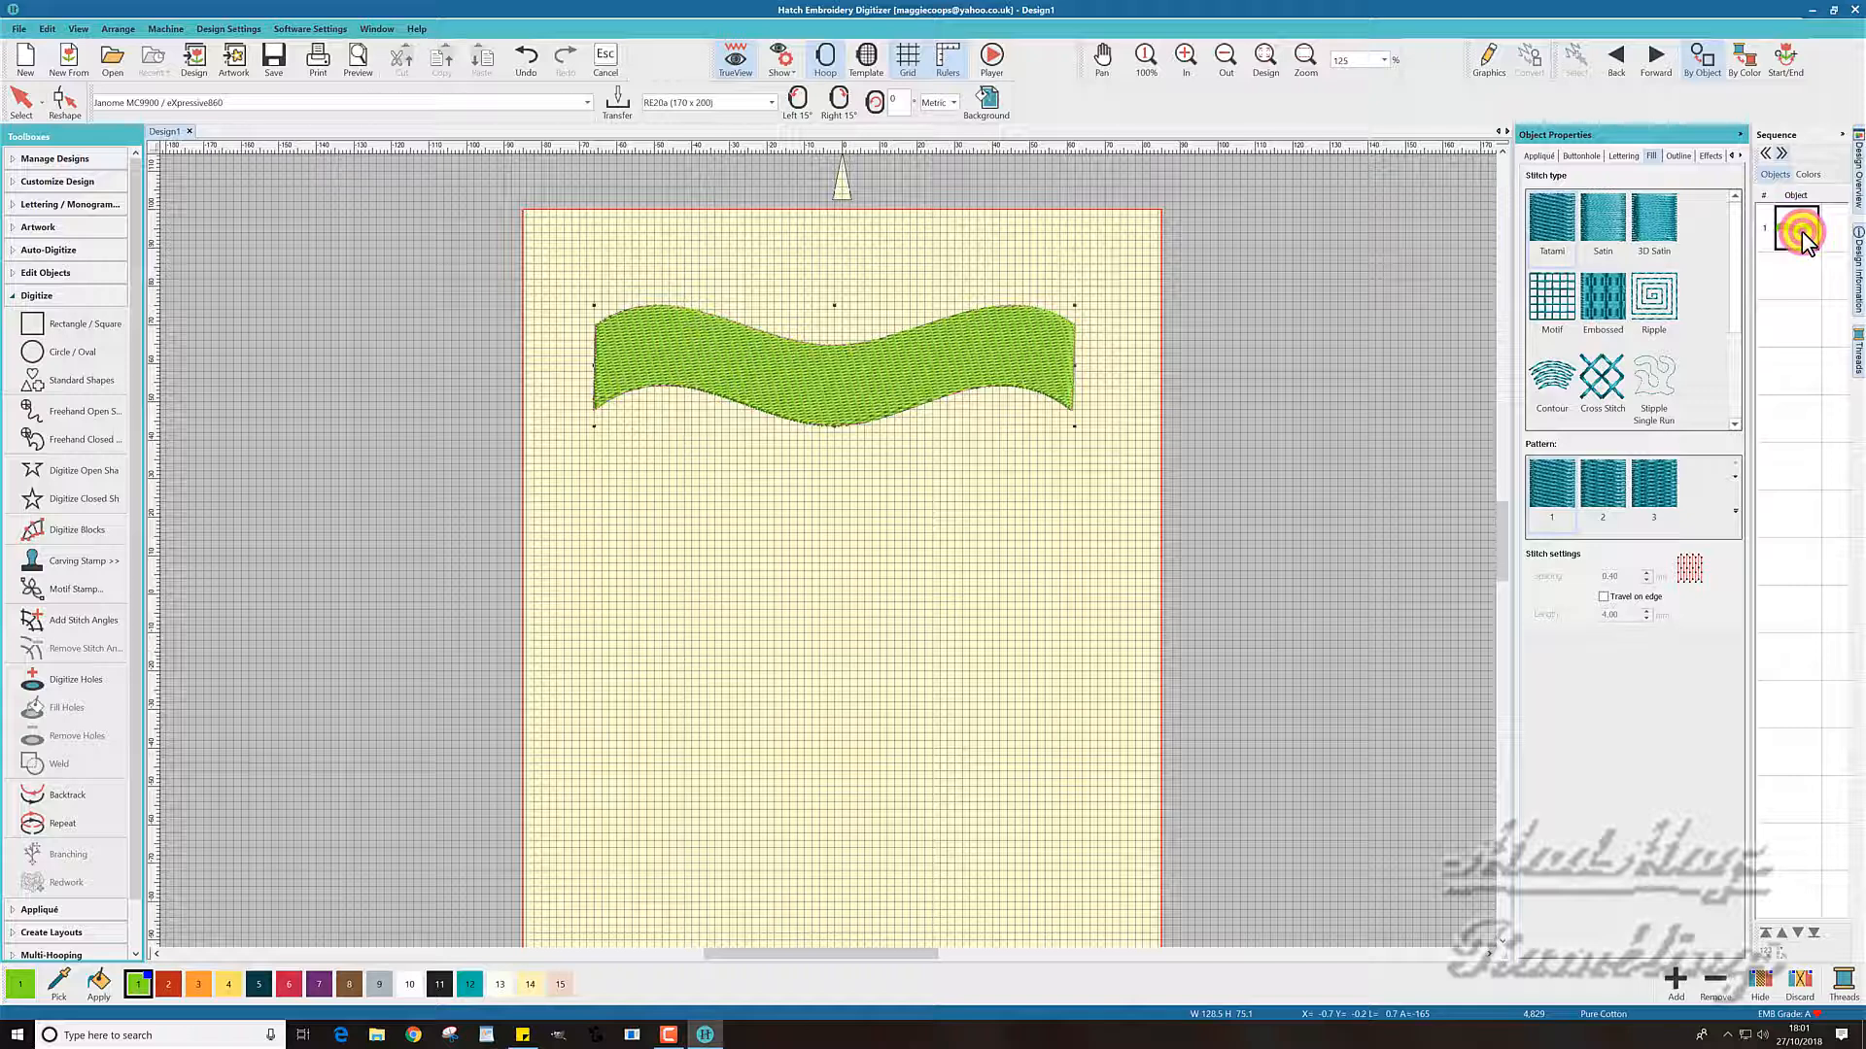
pyautogui.click(1801, 231)
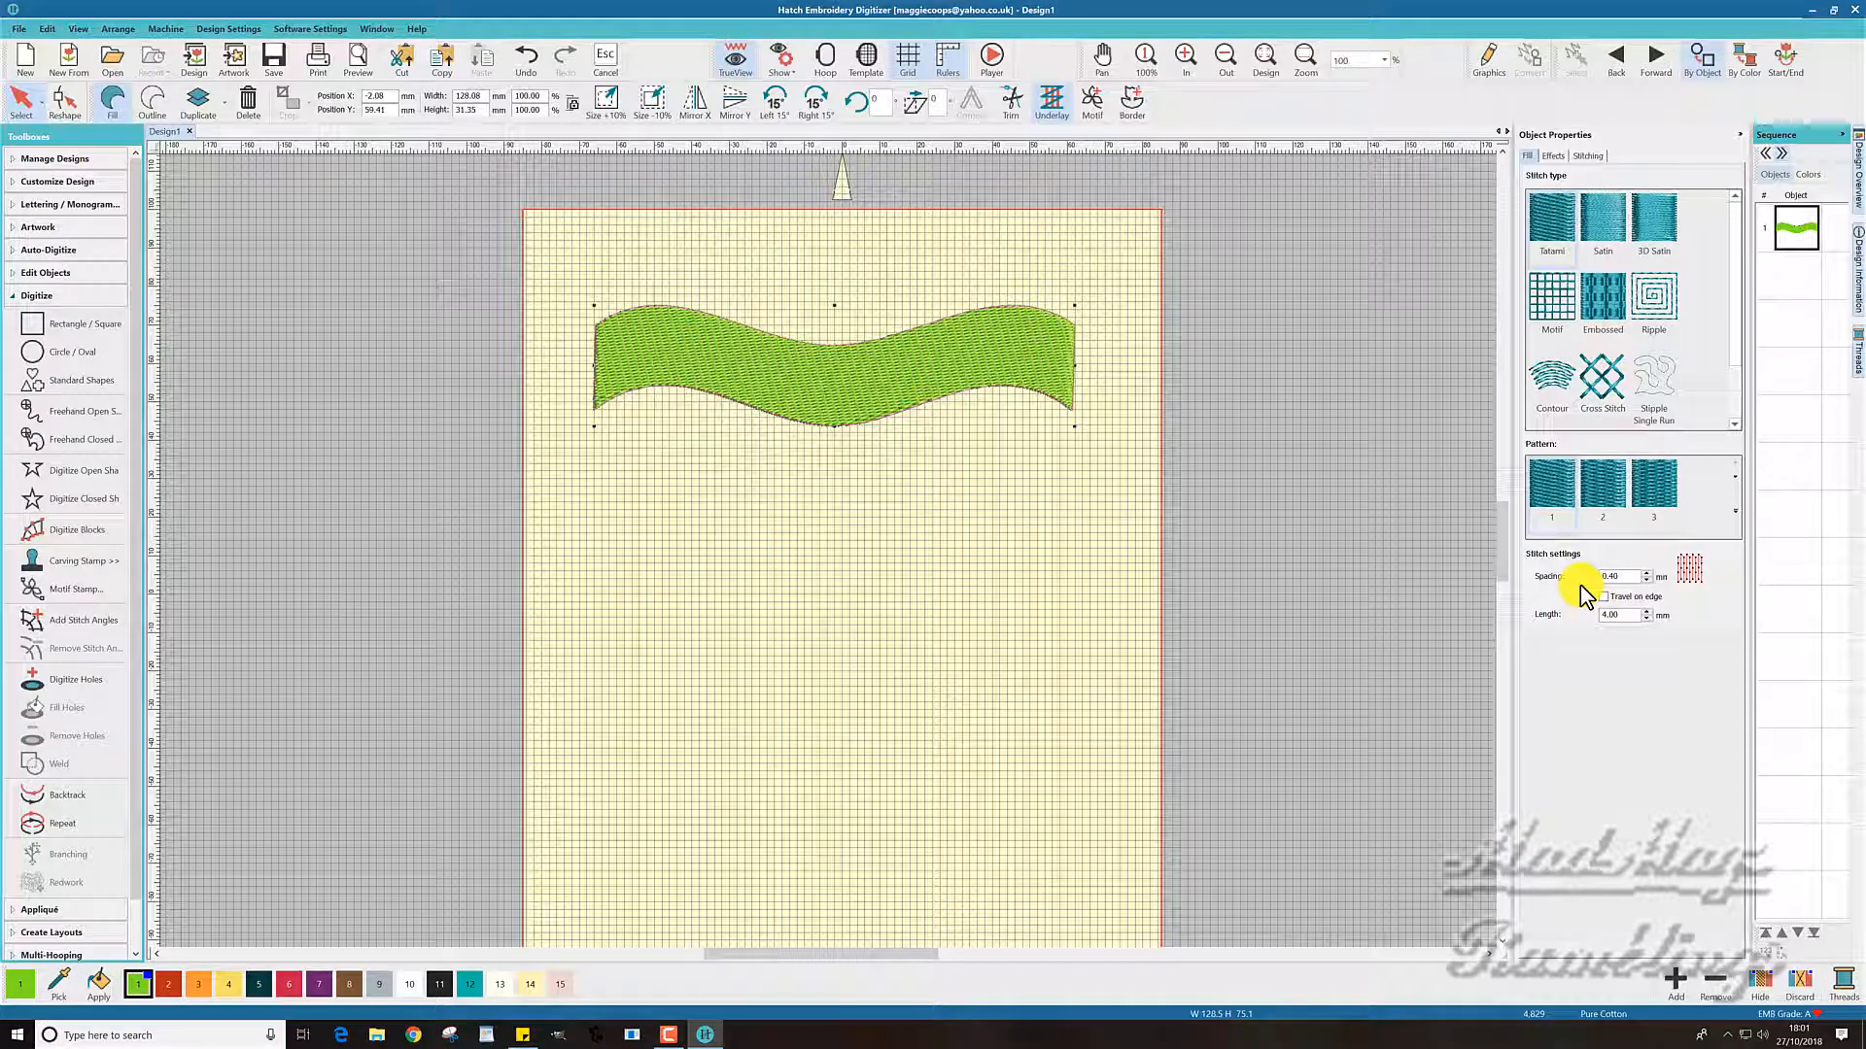
pyautogui.doubleClick(1614, 576)
pyautogui.click(1736, 501)
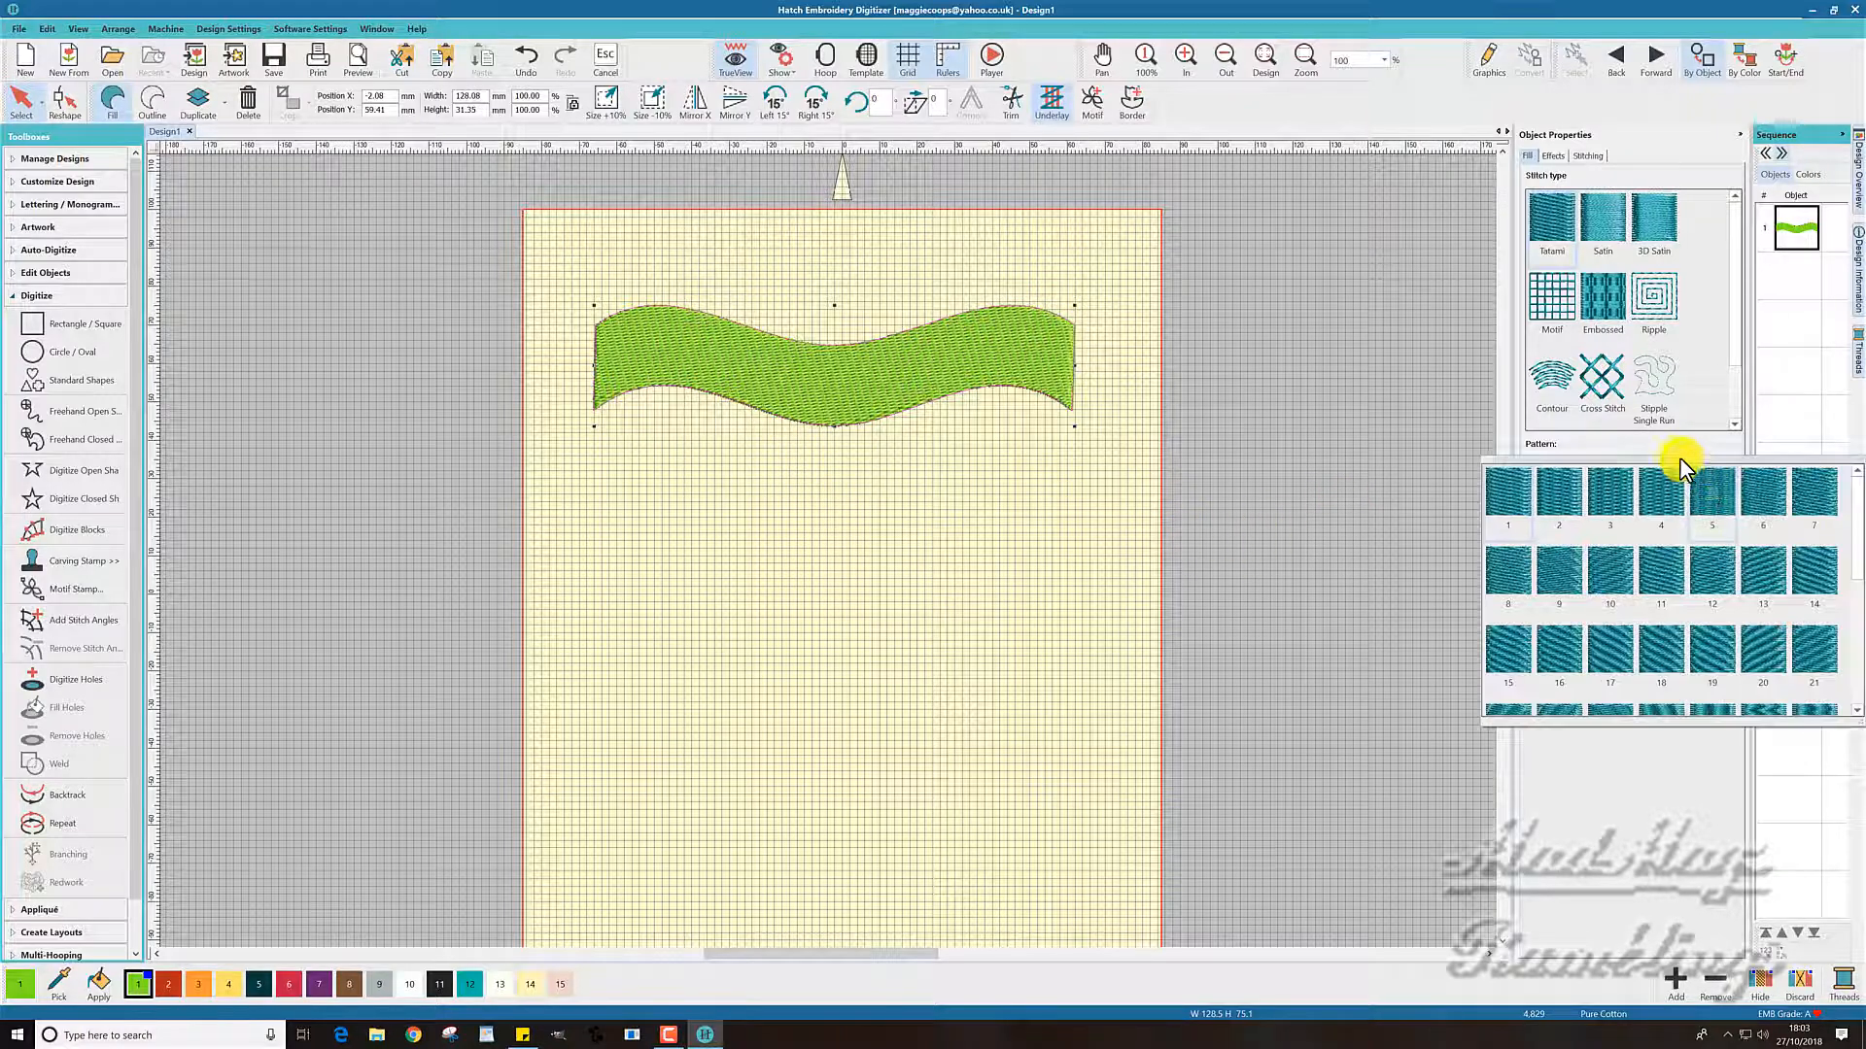
pyautogui.moveTo(1676, 459); pyautogui.dragTo(1318, 161)
pyautogui.moveTo(1320, 424); pyautogui.dragTo(1316, 756)
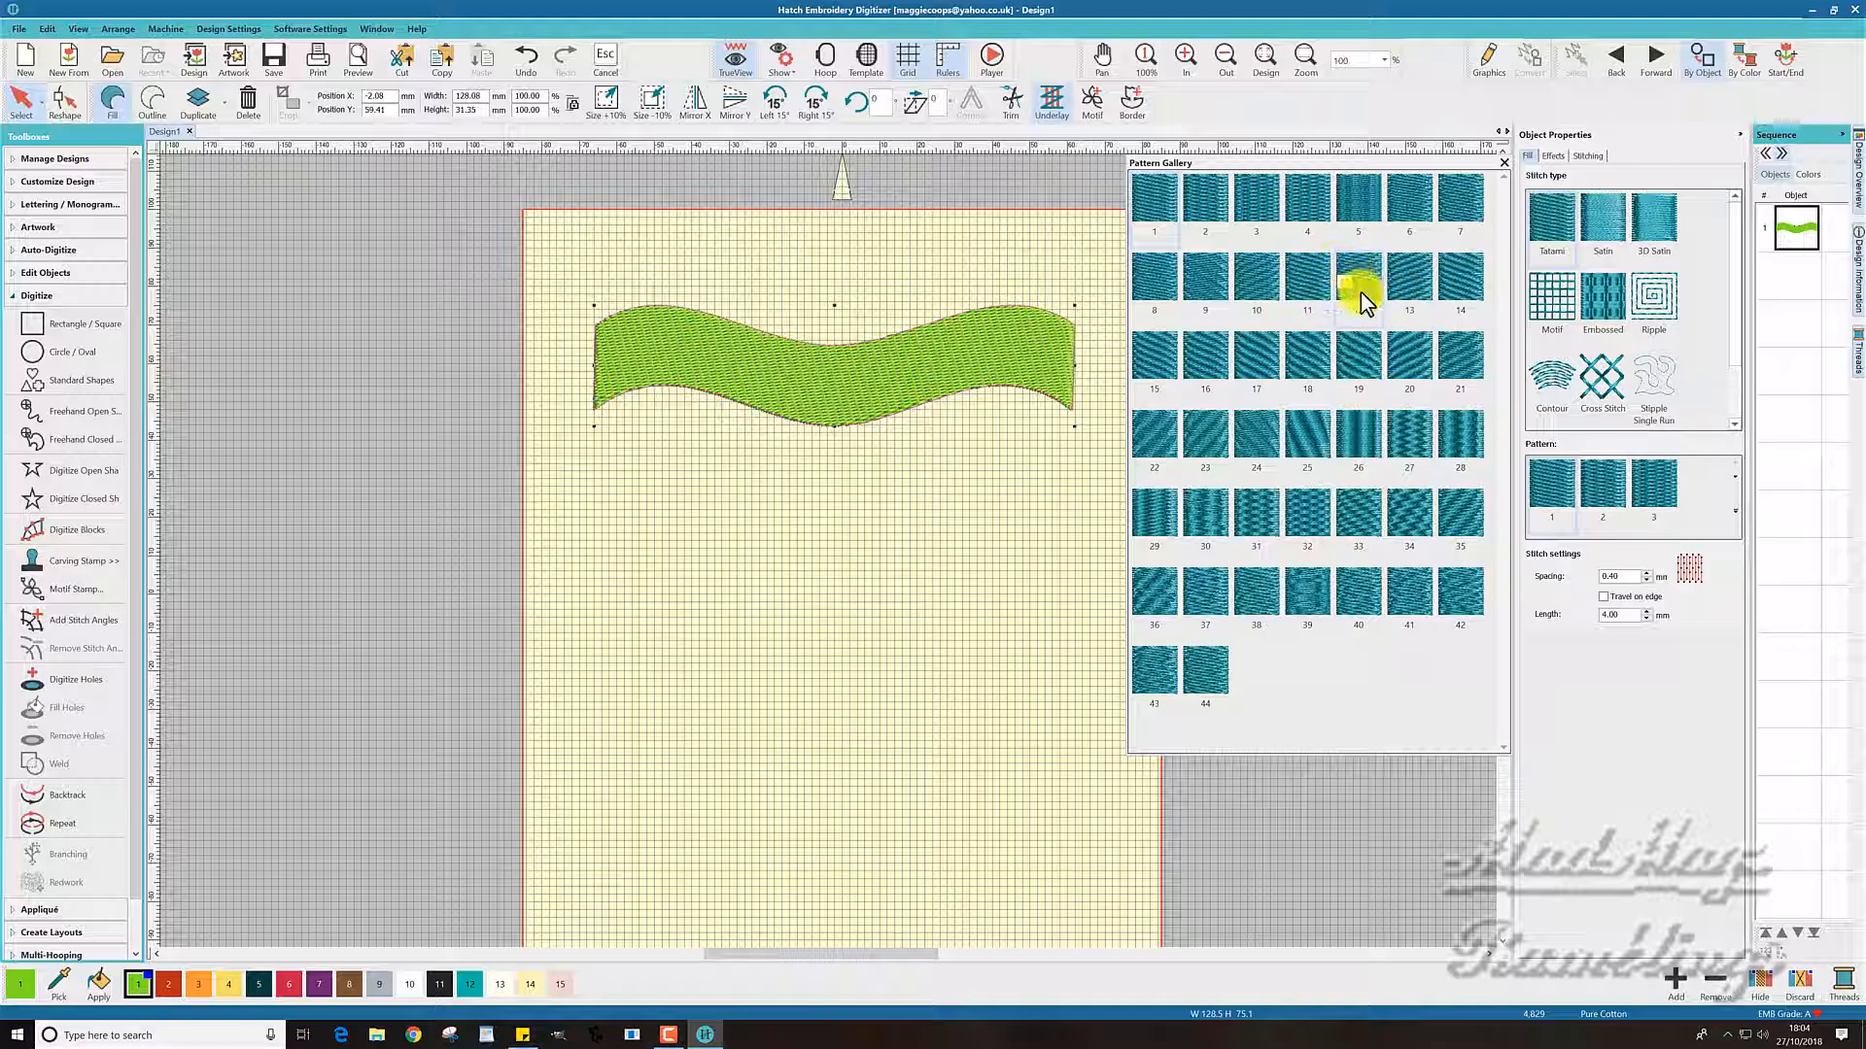
pyautogui.click(1413, 445)
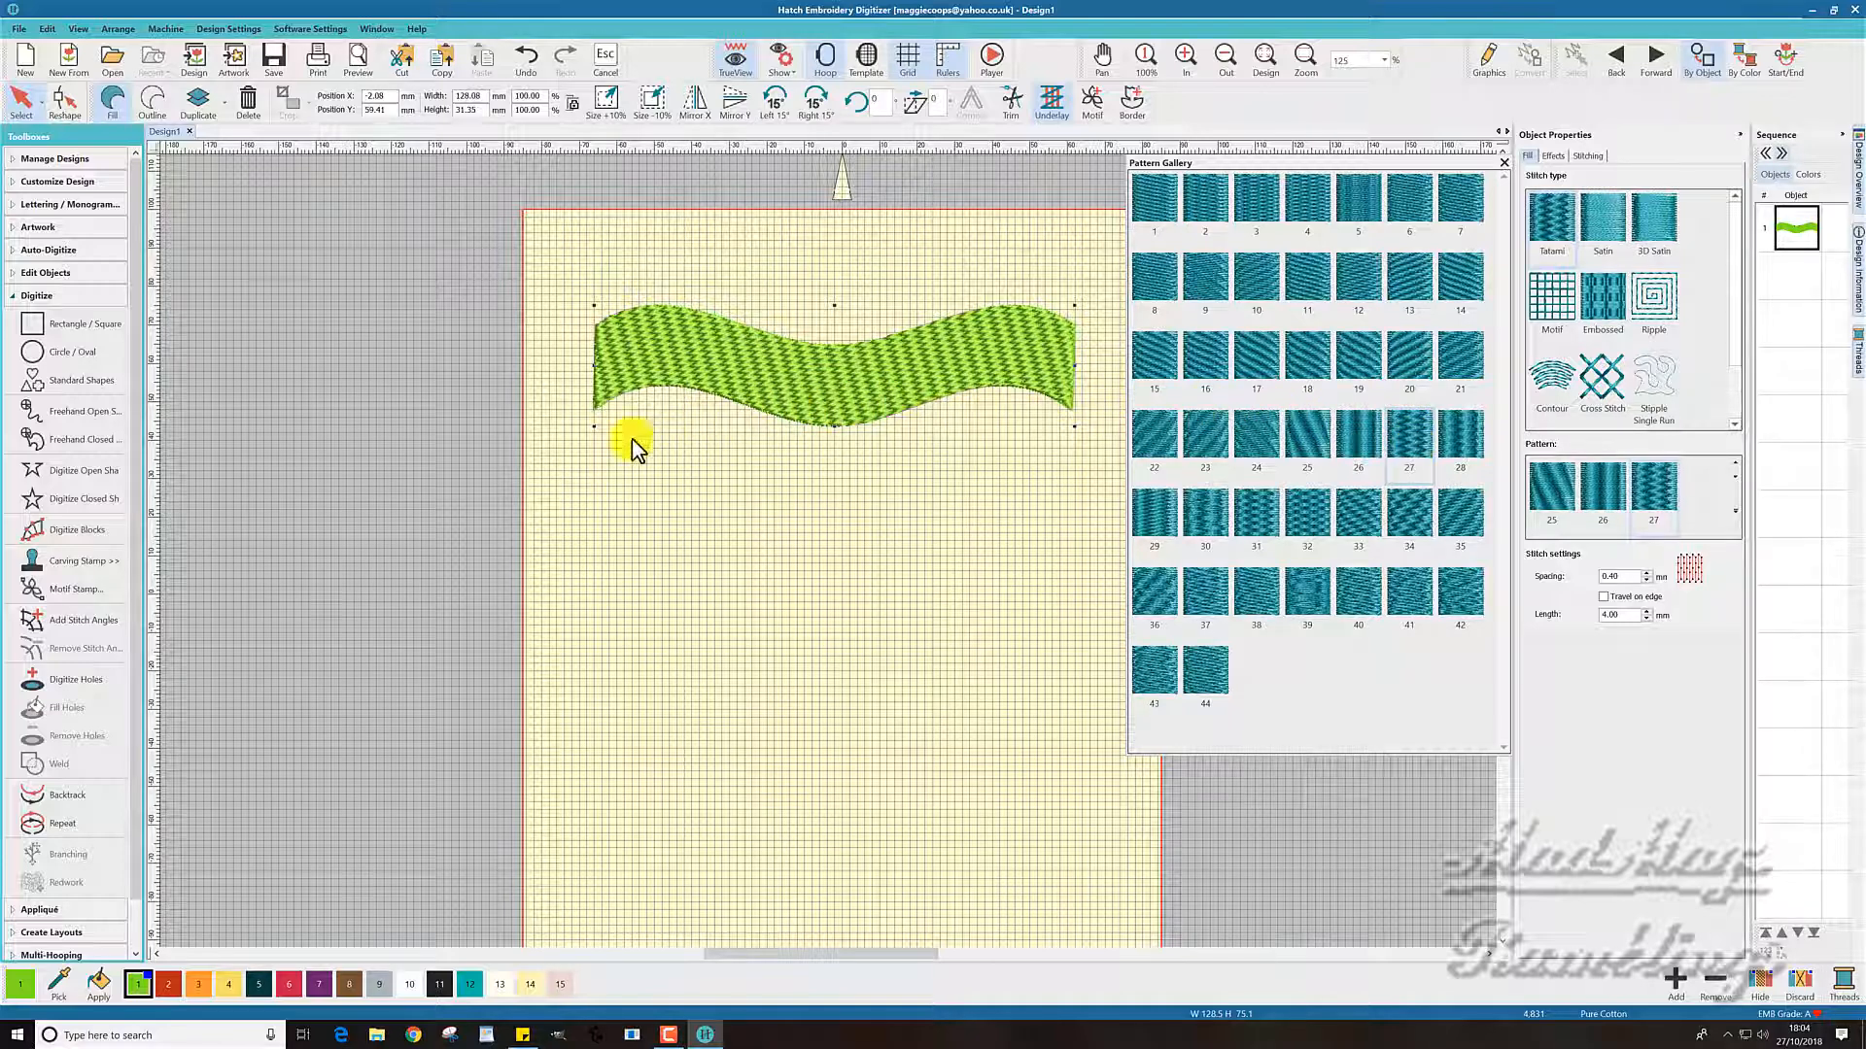
# Add three stitch angles across the wavy band, near its left end, at its centre and near its right end
pyautogui.click(80, 538)
pyautogui.click(73, 629)
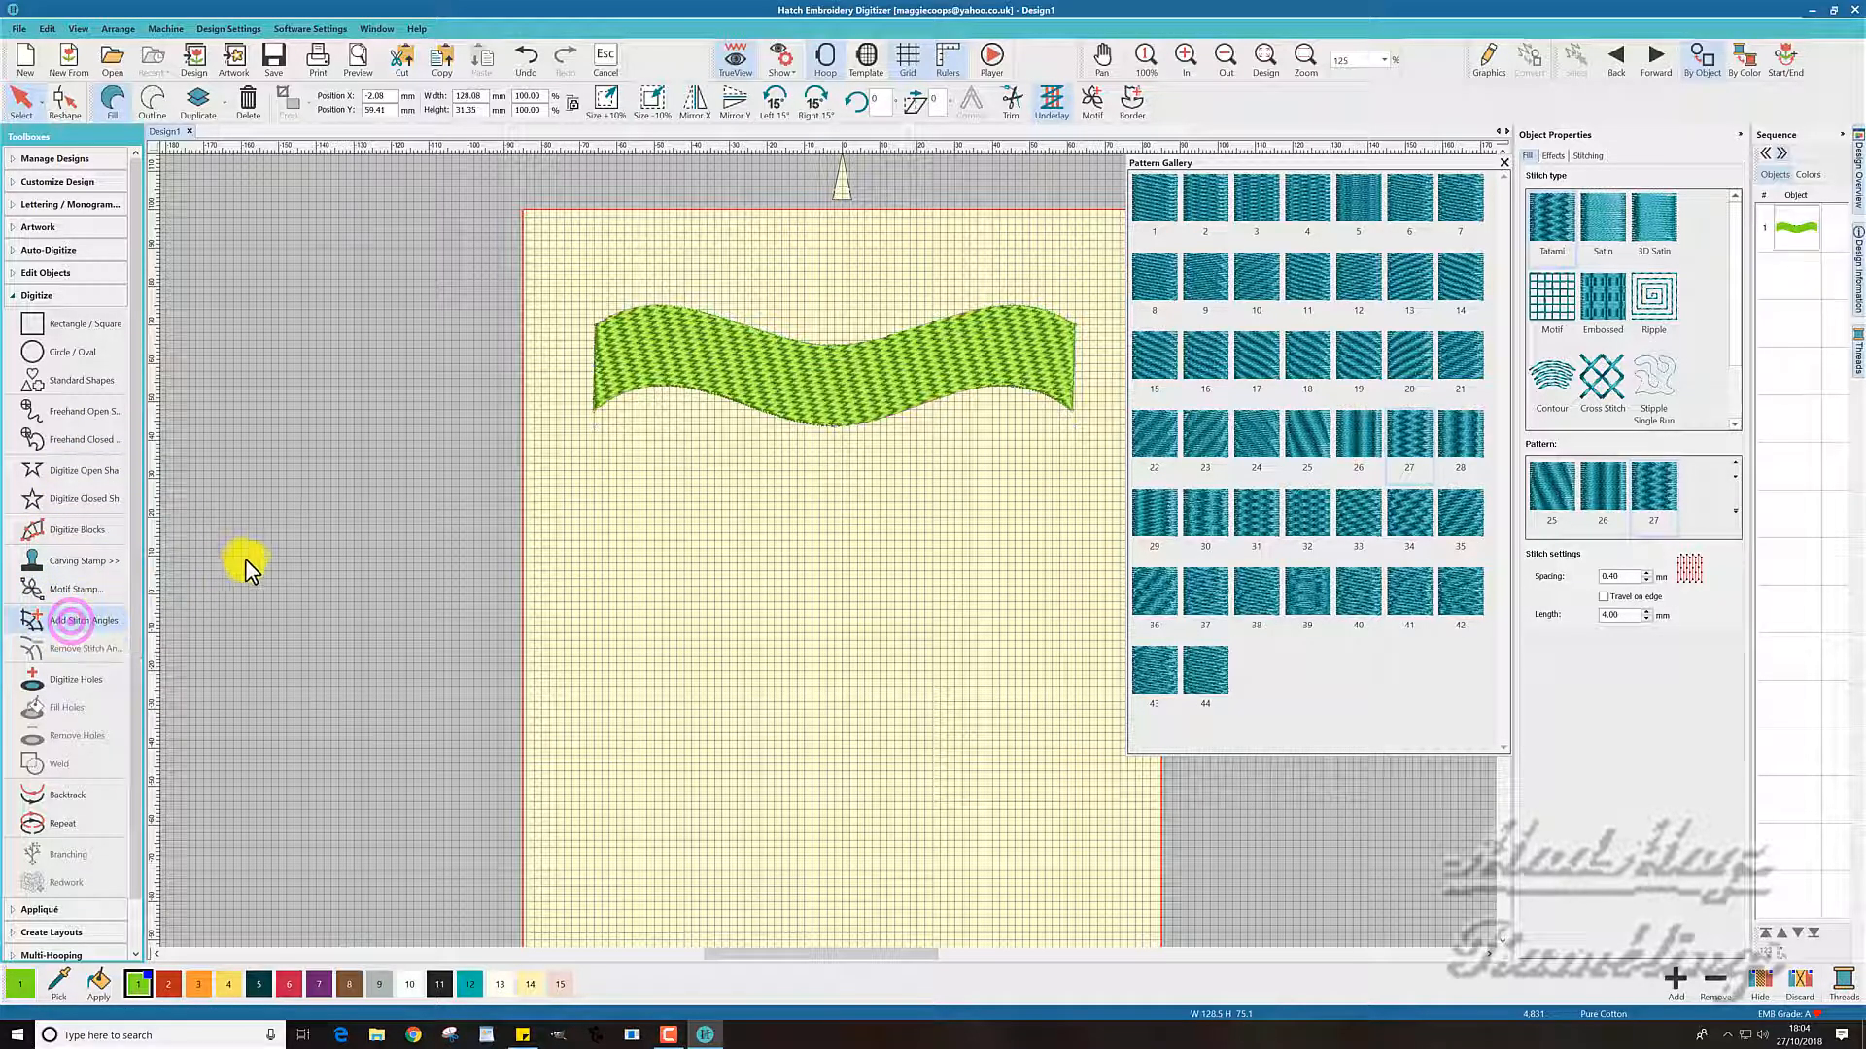
pyautogui.click(636, 295)
pyautogui.click(689, 454)
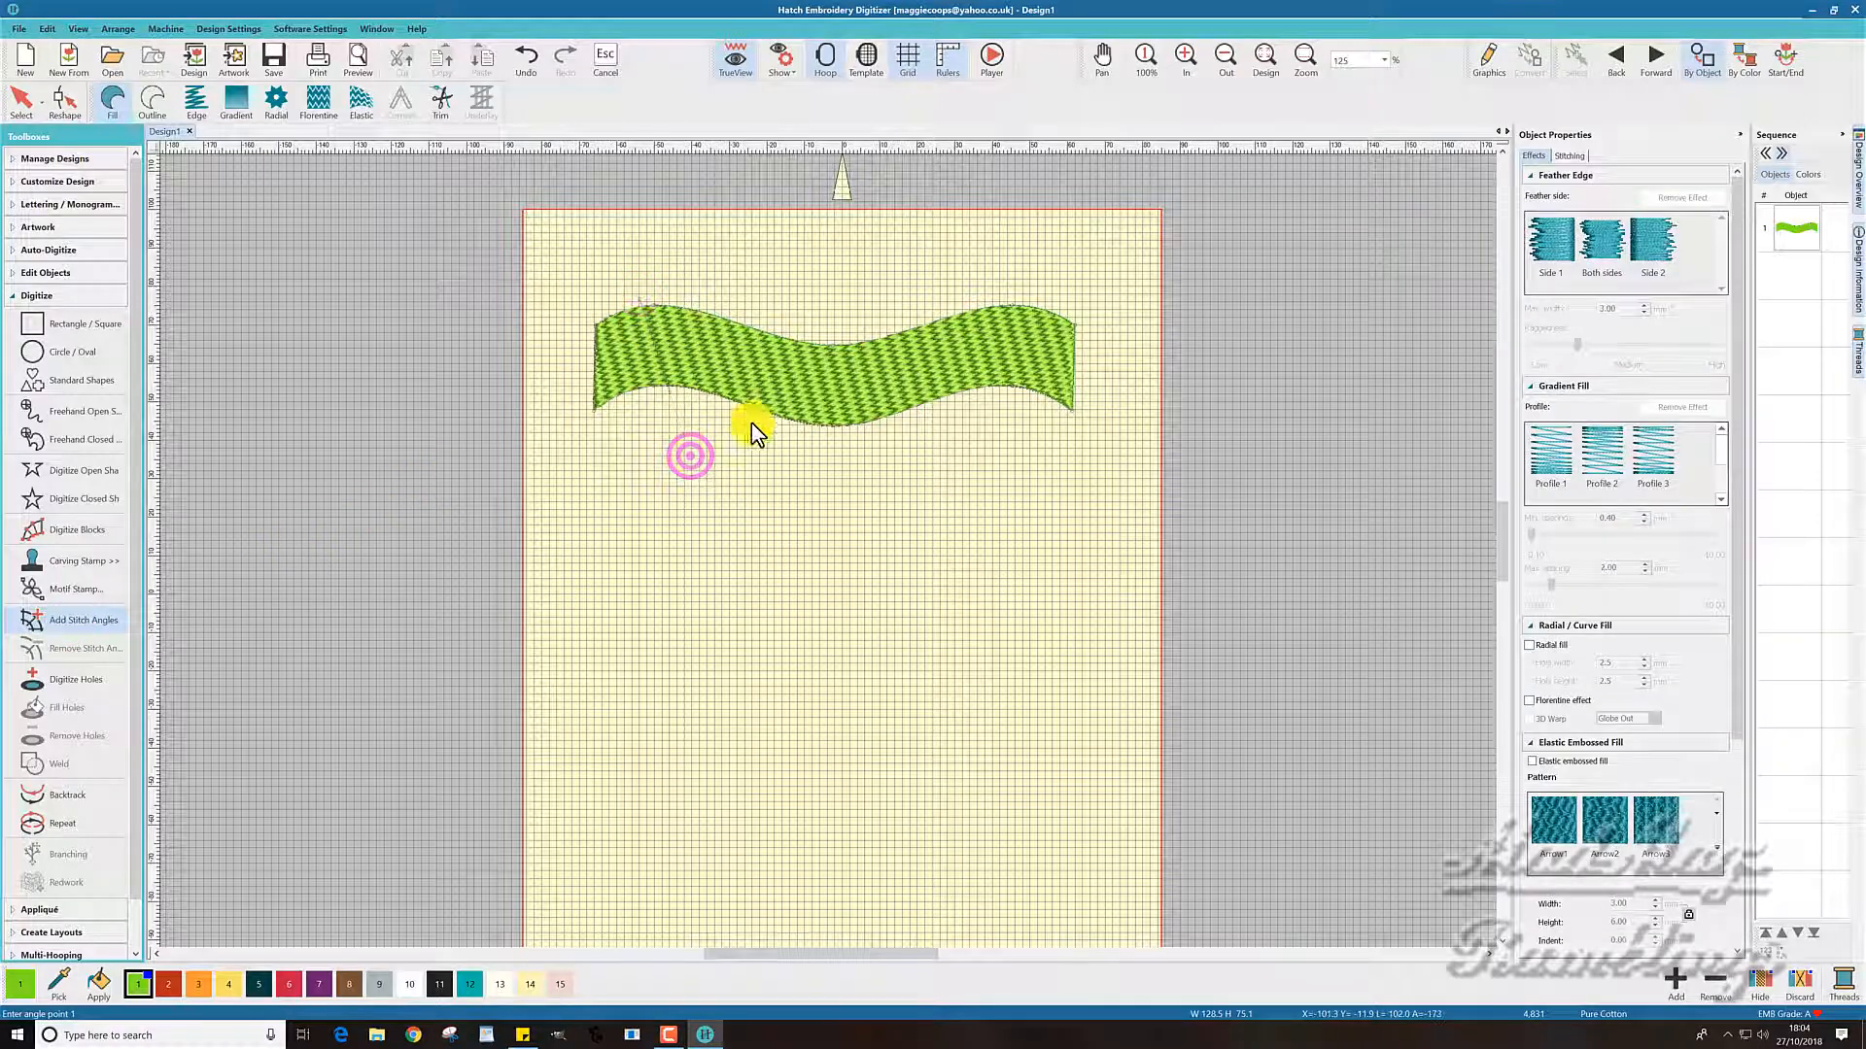
pyautogui.click(831, 331)
pyautogui.click(826, 470)
pyautogui.click(1075, 297)
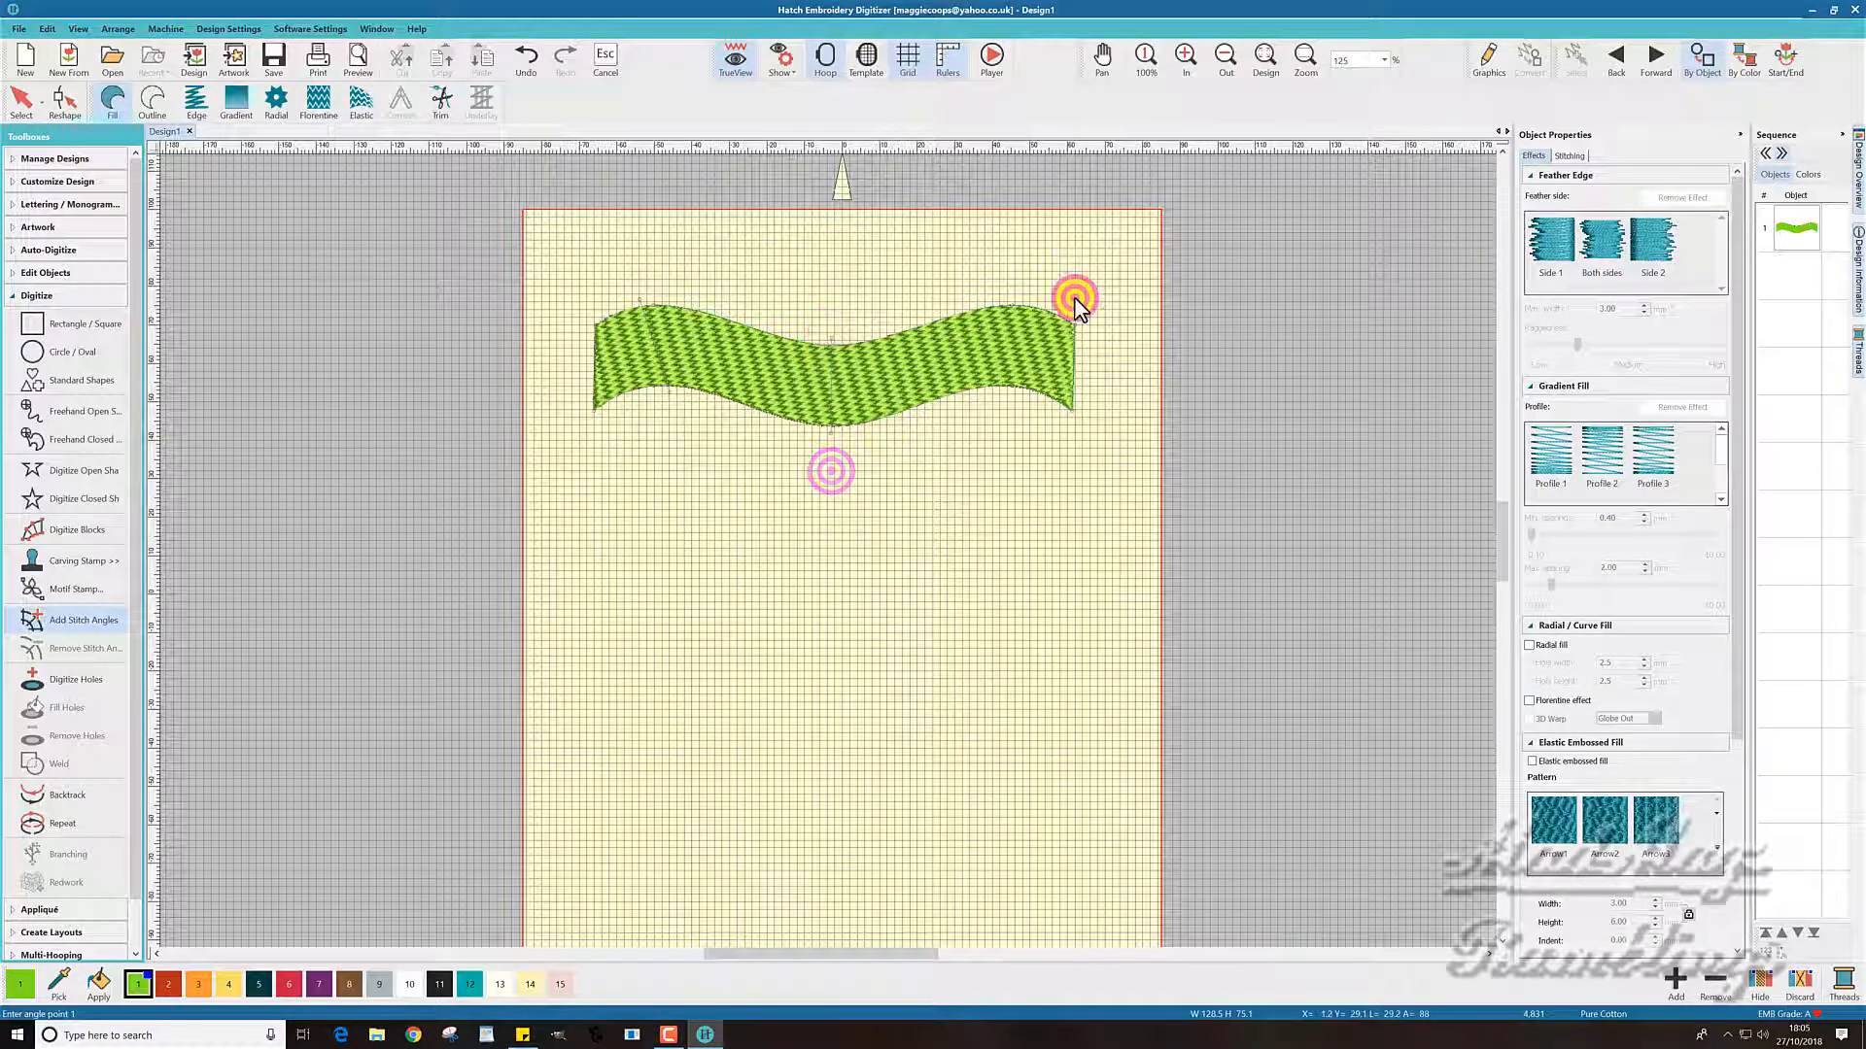
pyautogui.click(1014, 434)
pyautogui.press('Return')
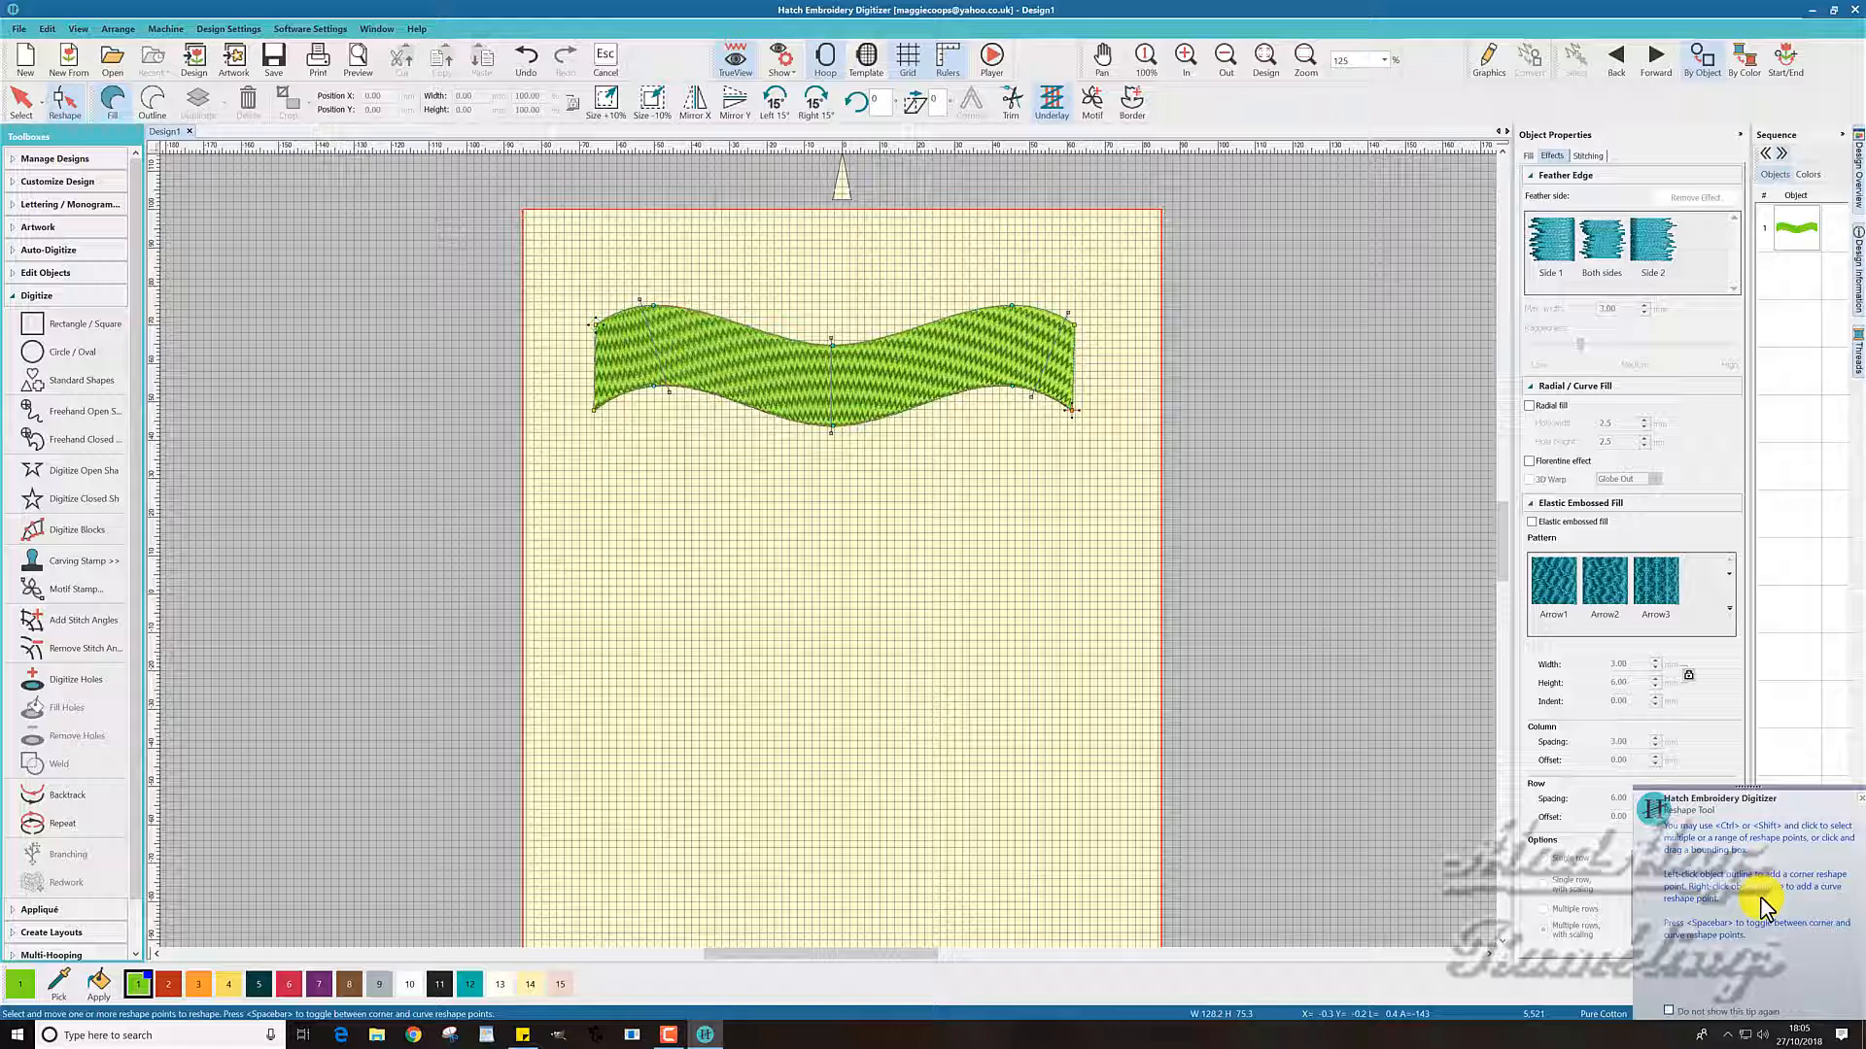
# Turn off TrueView and set the wavy band's fill stitch spacing to 0.45 mm
pyautogui.click(735, 64)
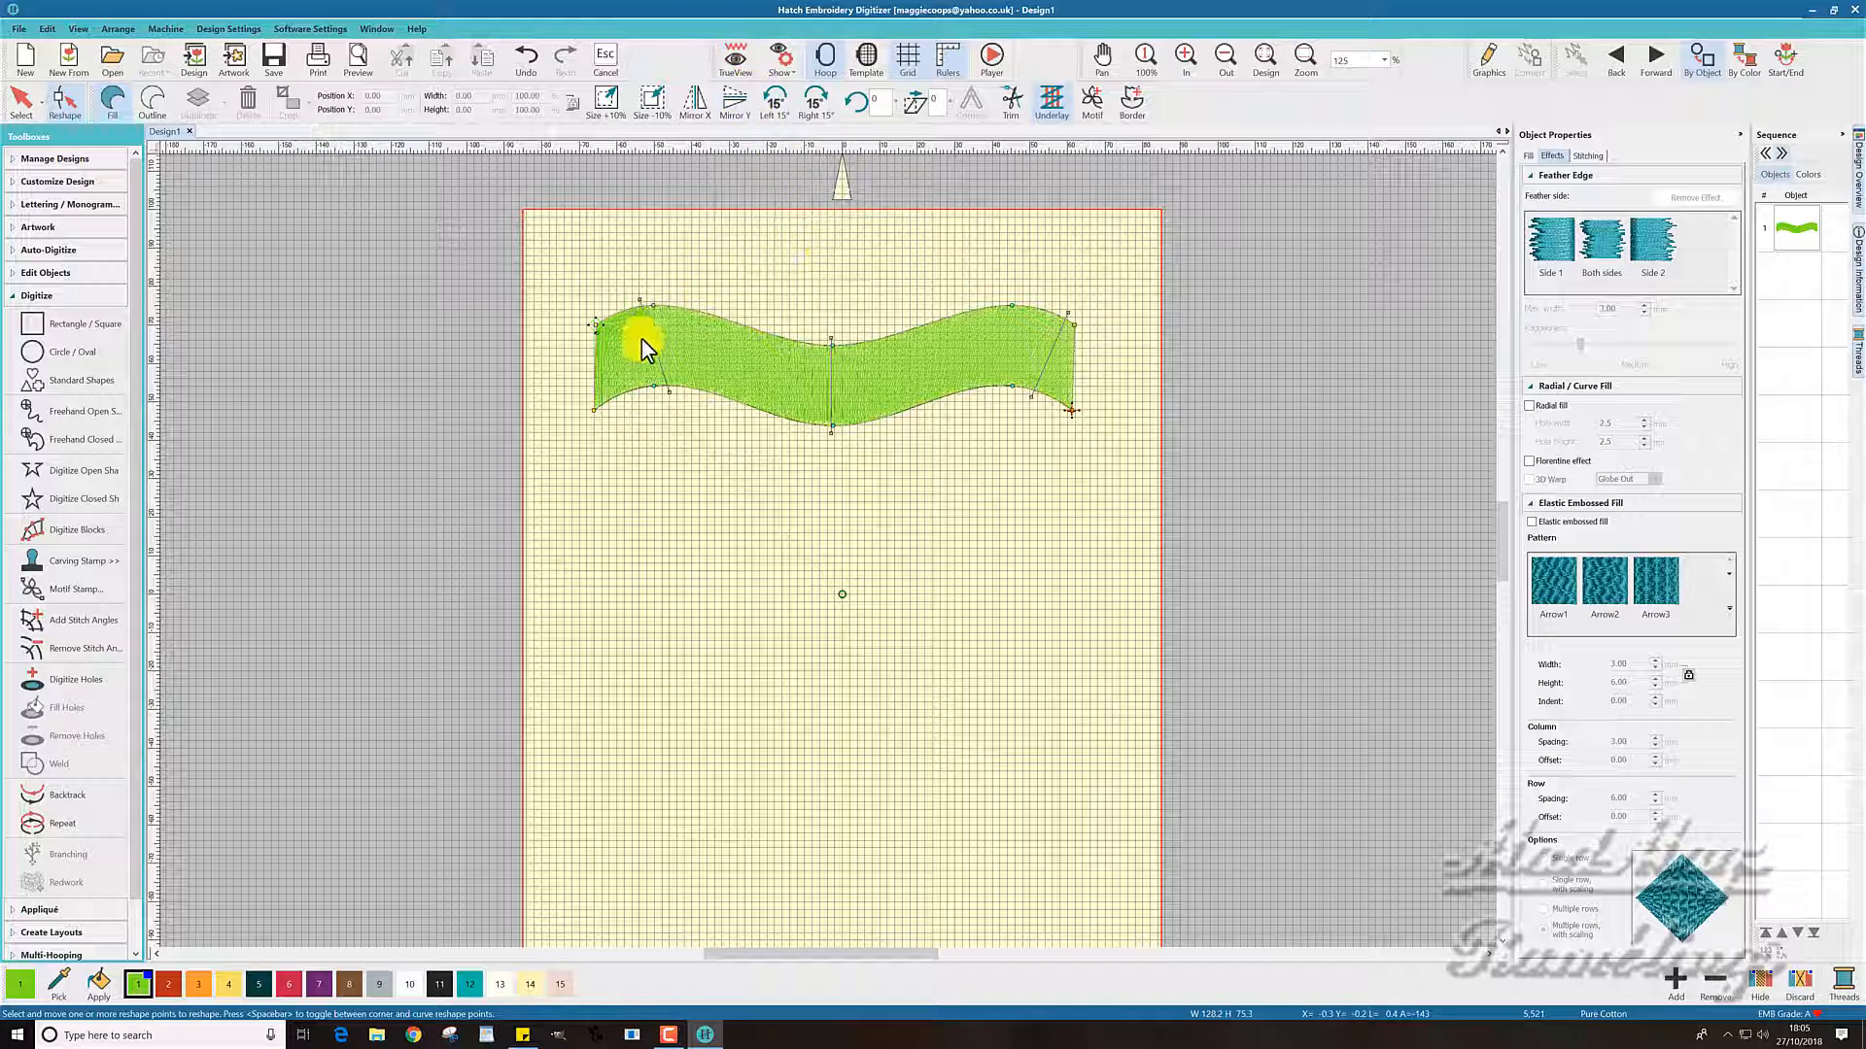
pyautogui.click(1528, 155)
pyautogui.click(1646, 573)
pyautogui.click(1646, 573)
pyautogui.click(1646, 574)
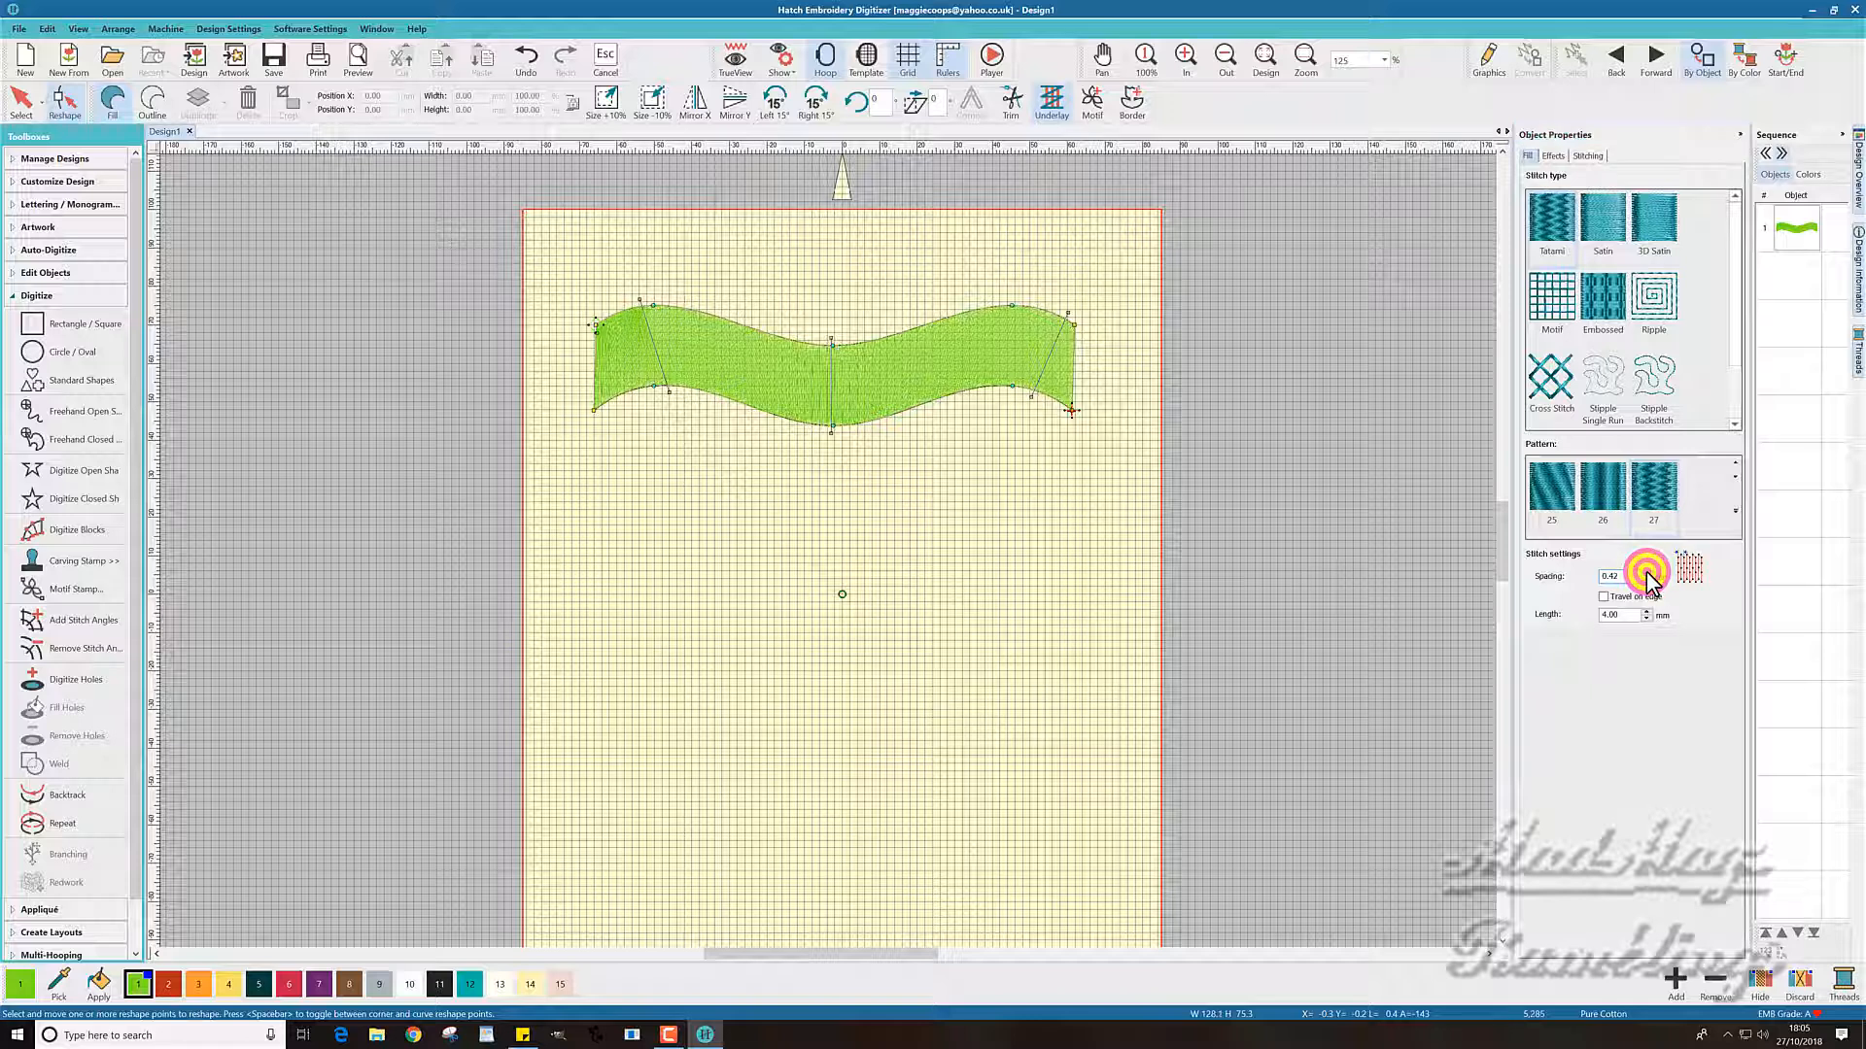
pyautogui.click(1646, 573)
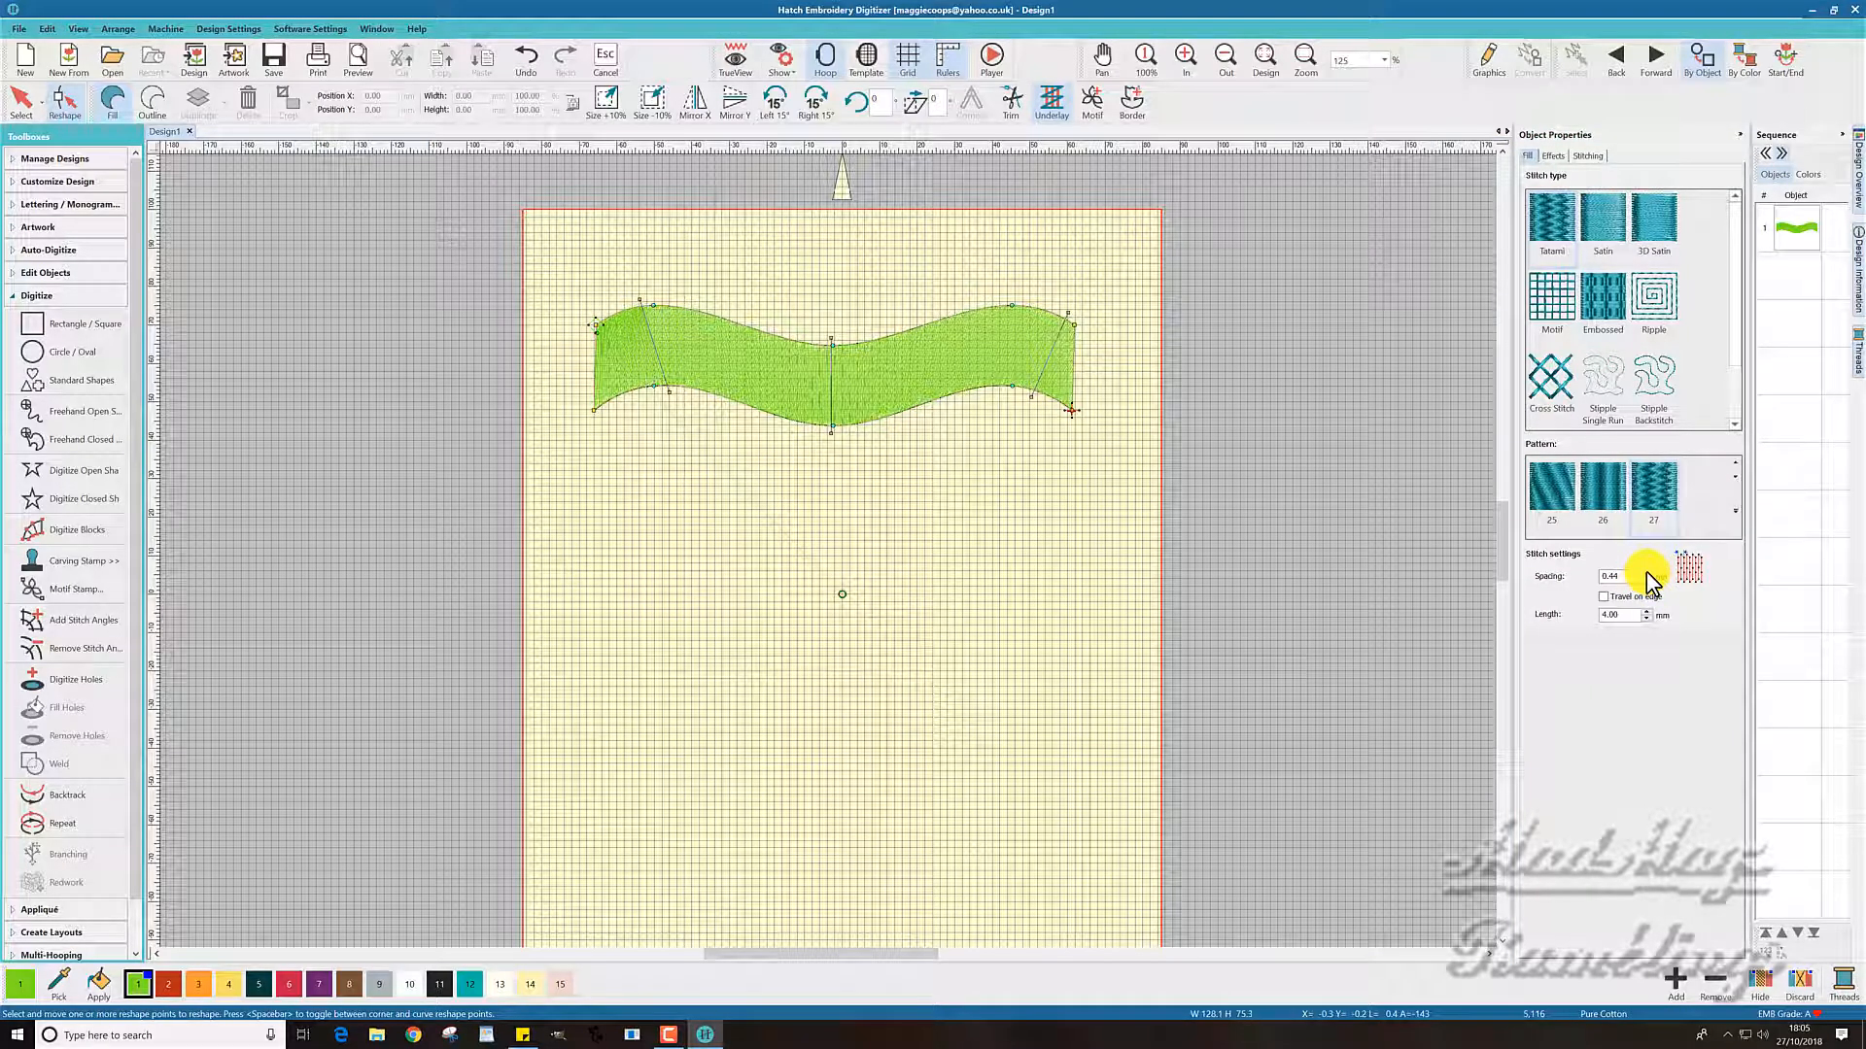
pyautogui.click(1647, 572)
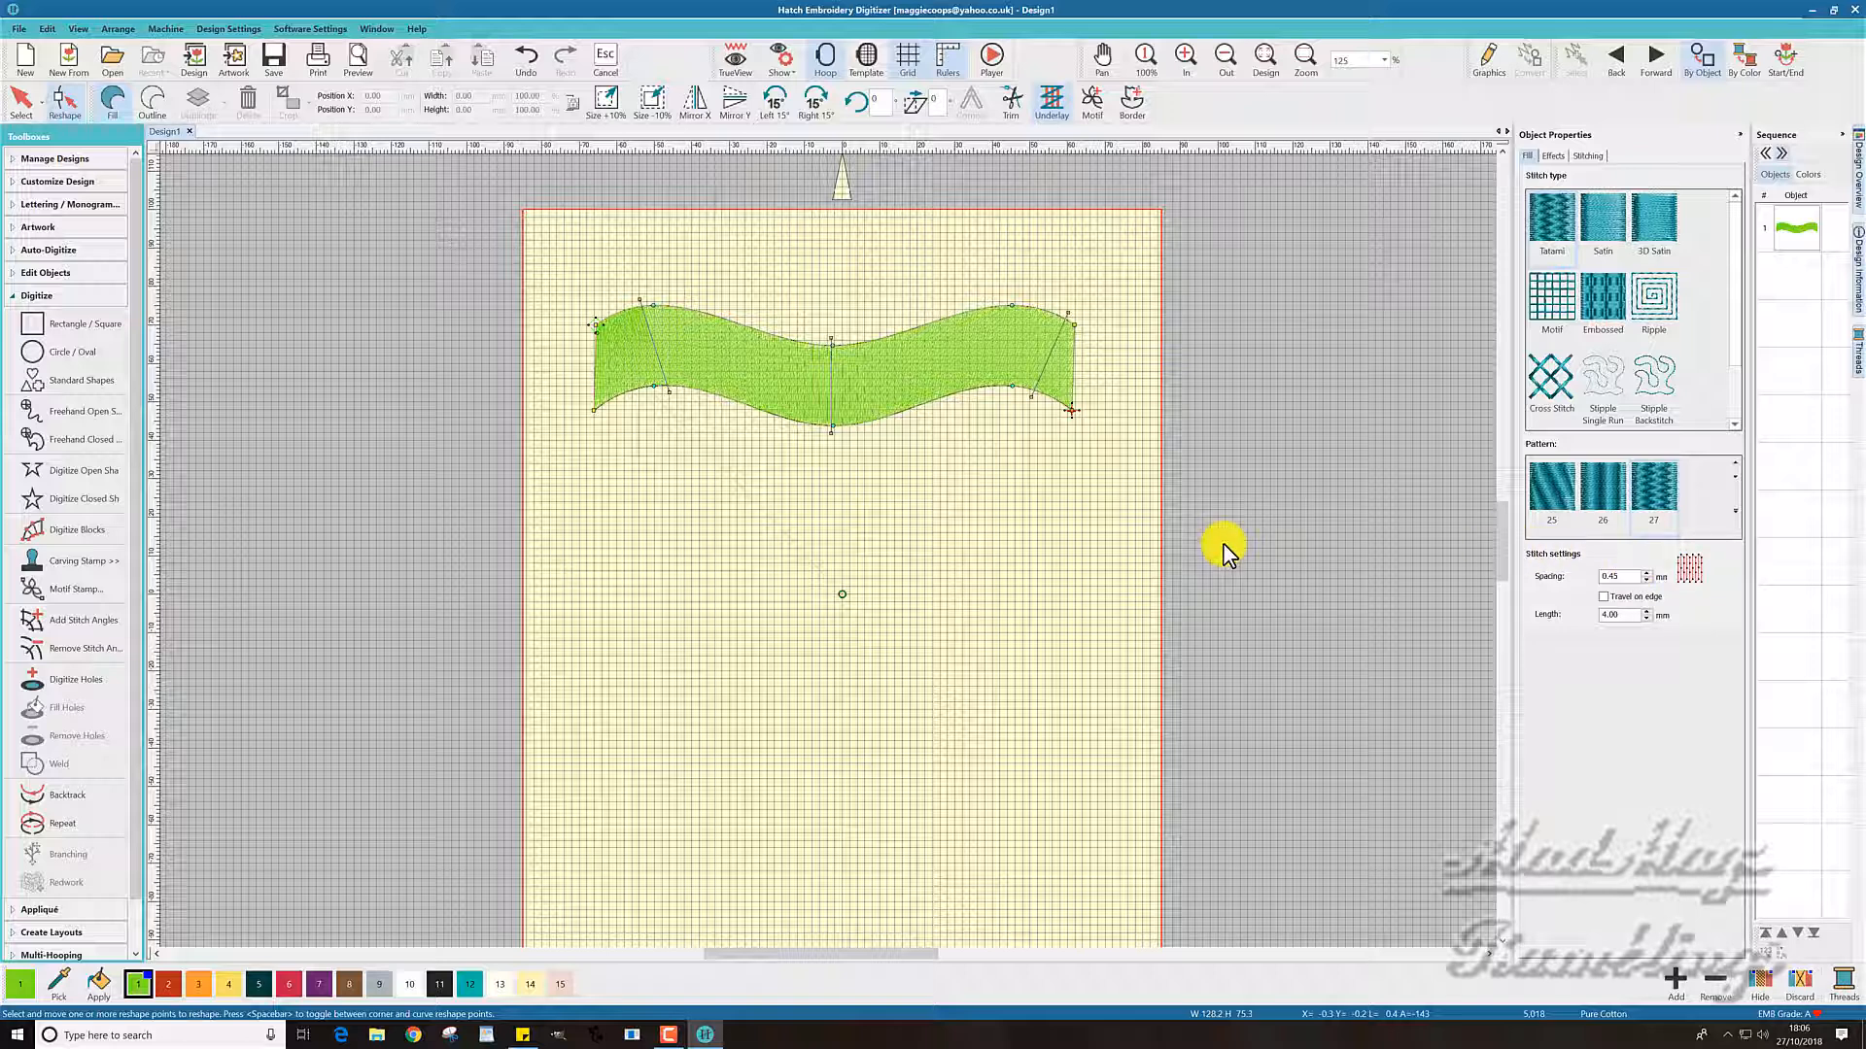
# Change the band's Tatami fill to pattern 25 from an enlarged Pattern Gallery and turn TrueView back on
pyautogui.click(1735, 504)
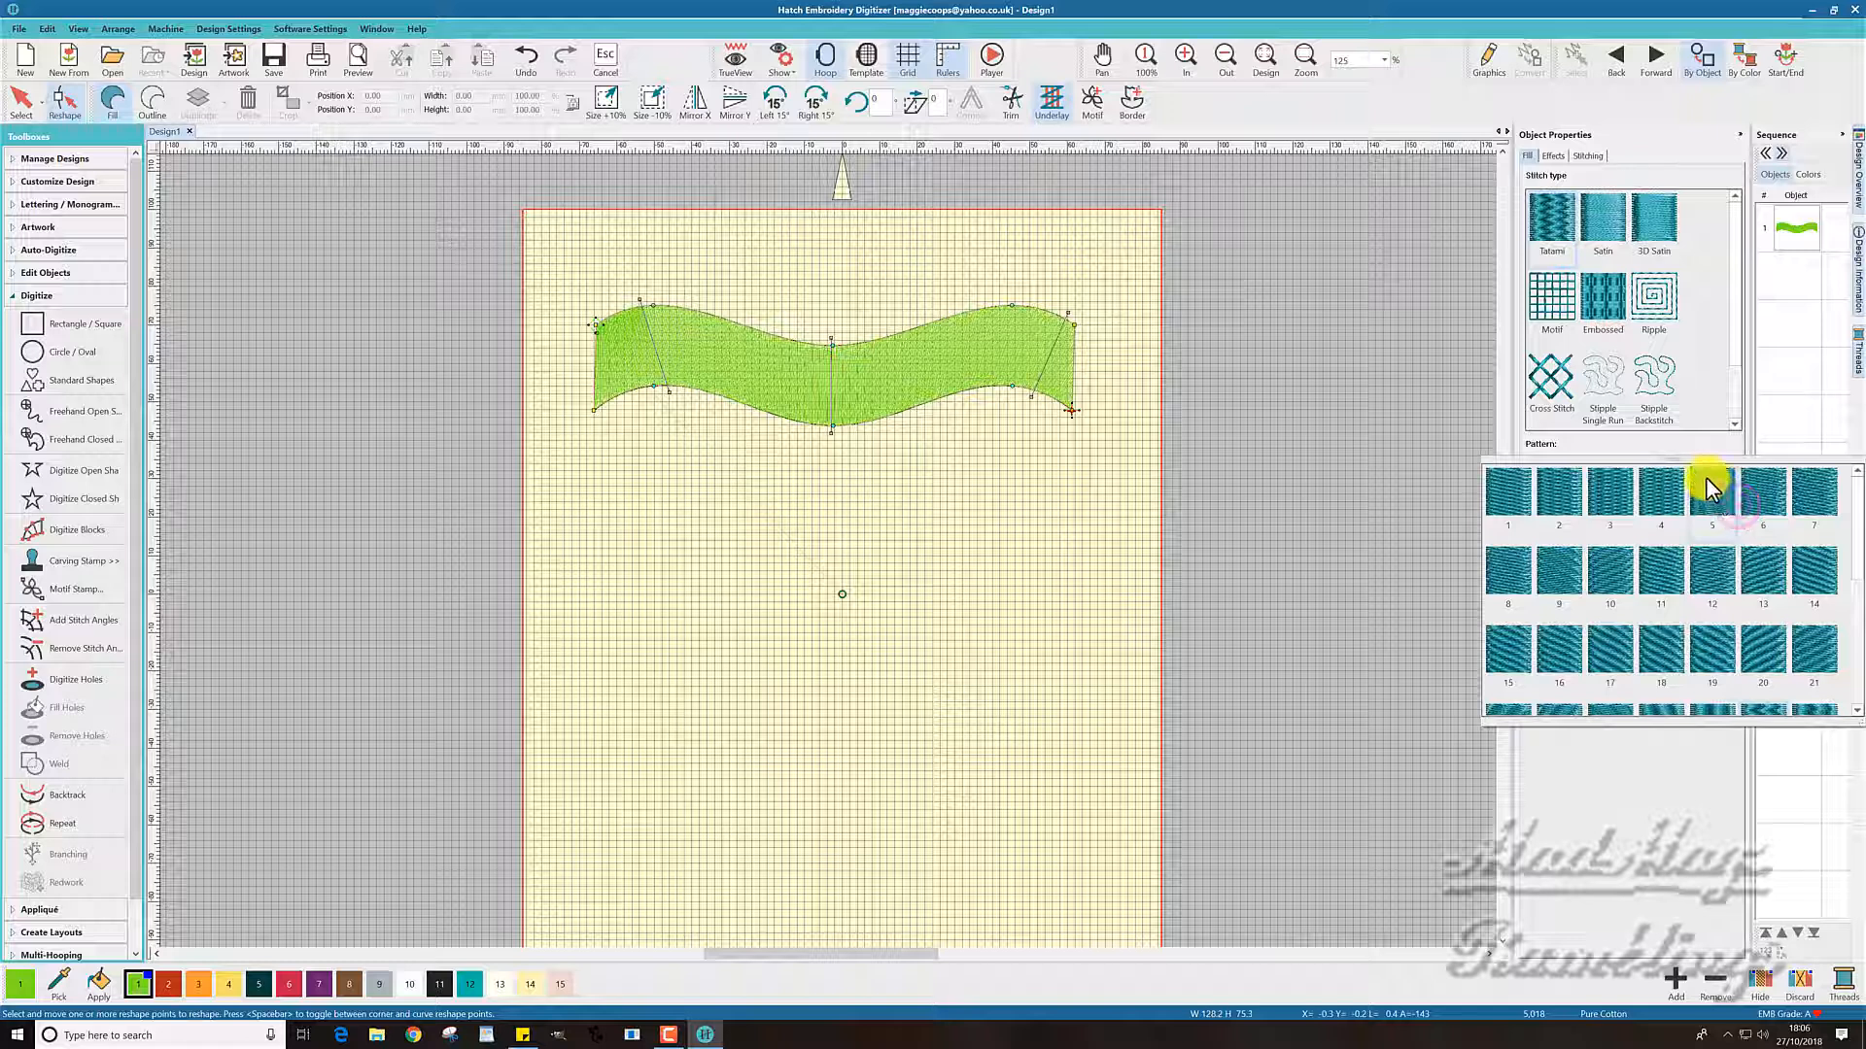
pyautogui.moveTo(1681, 457); pyautogui.dragTo(1315, 159)
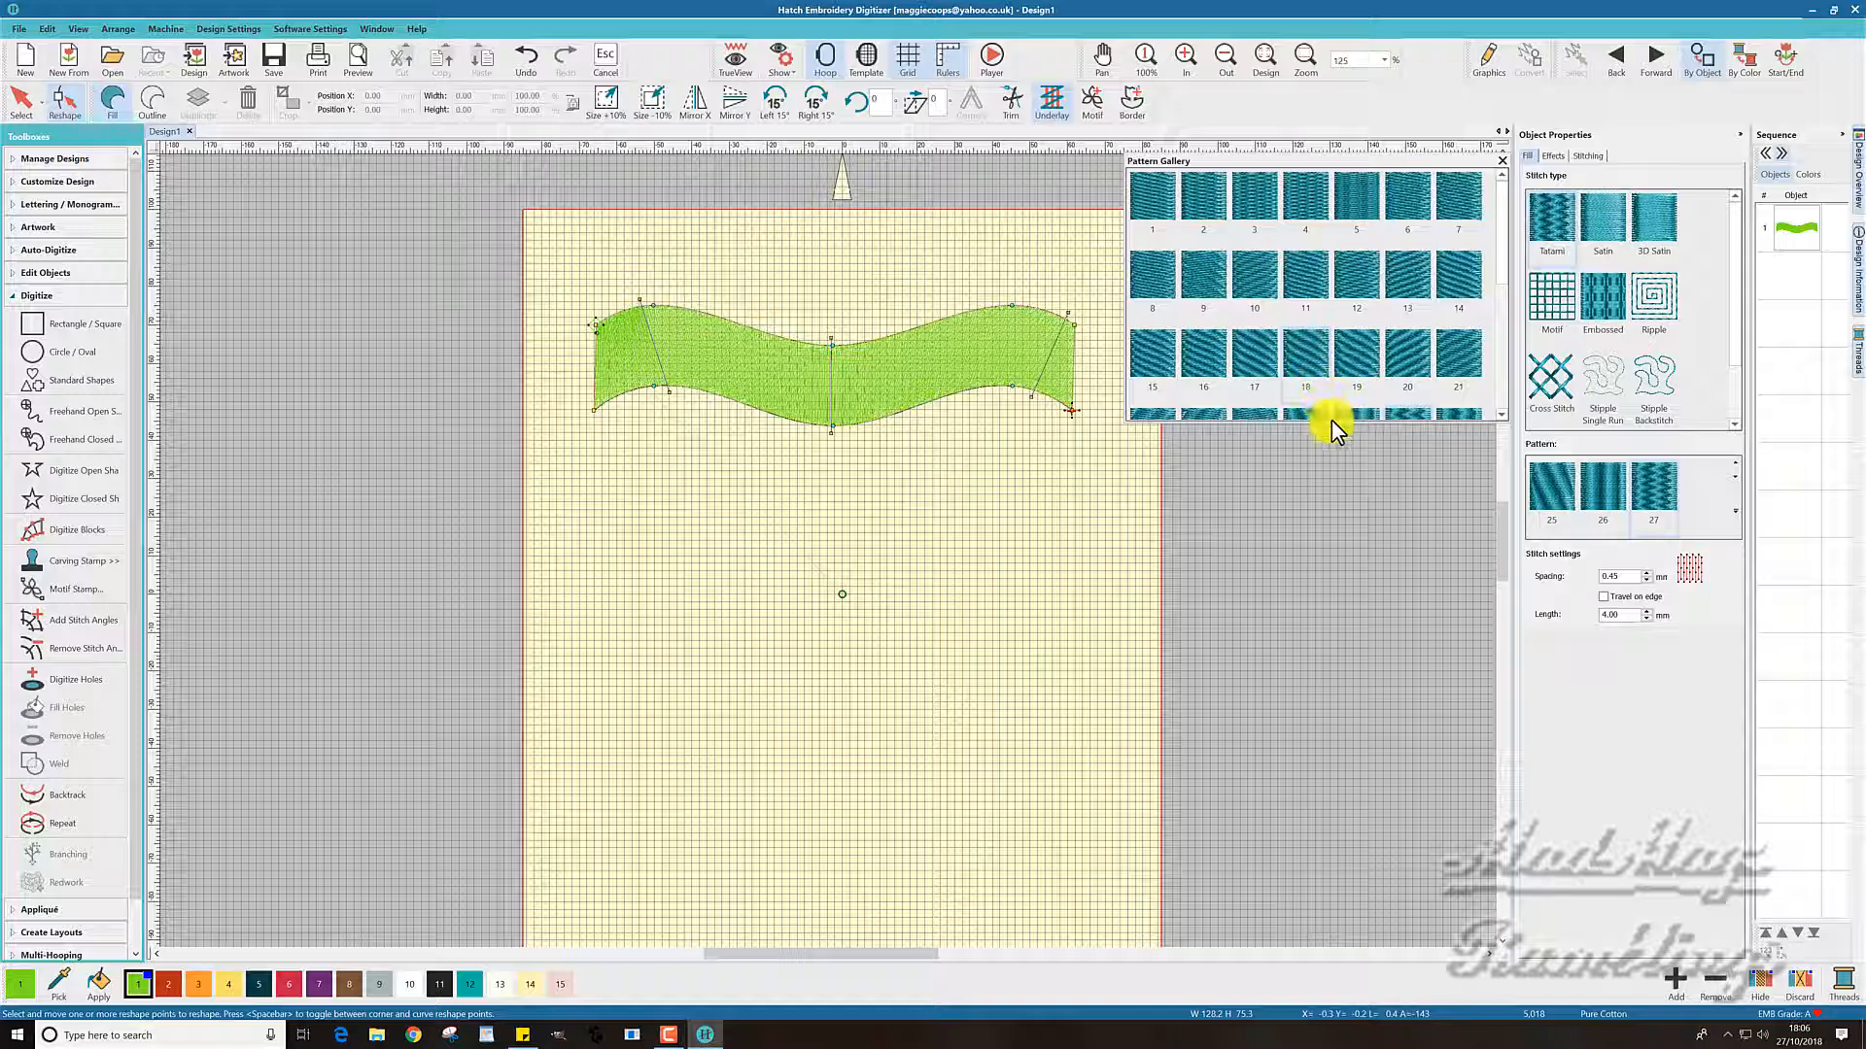
pyautogui.moveTo(1332, 420); pyautogui.dragTo(1347, 814)
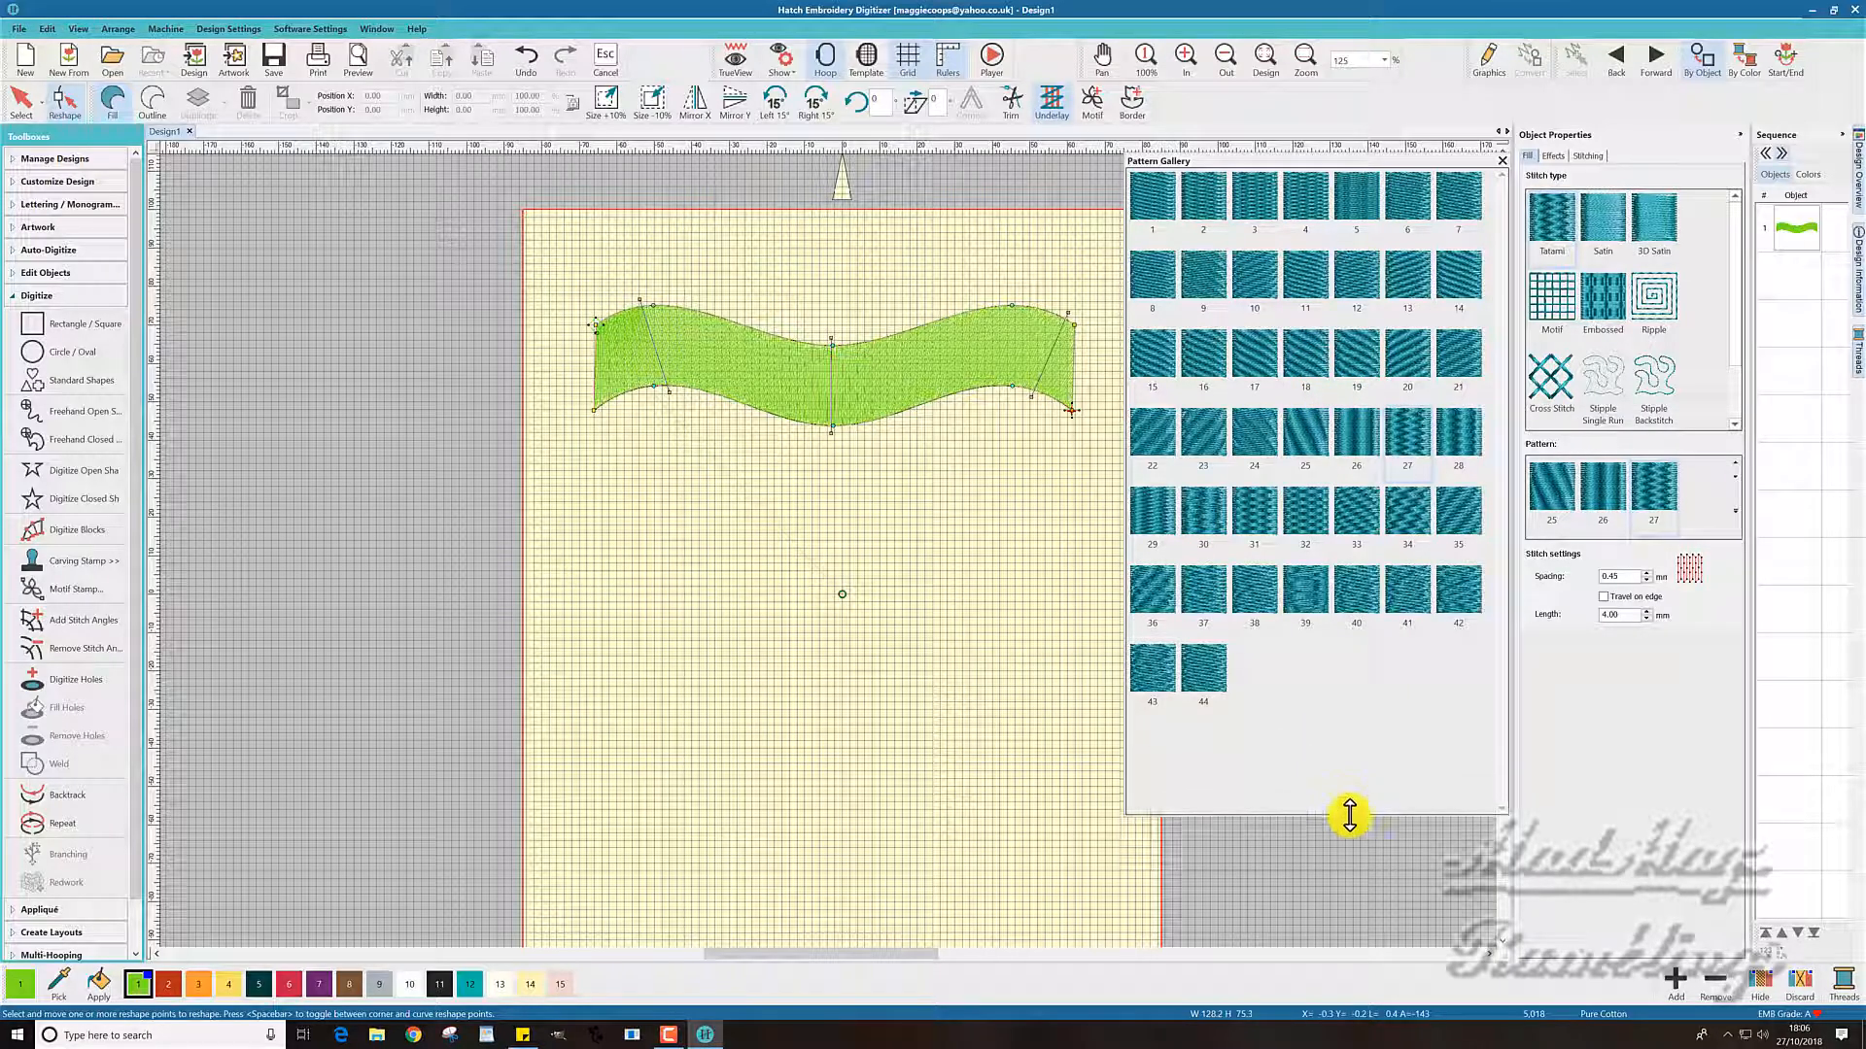
pyautogui.click(1314, 428)
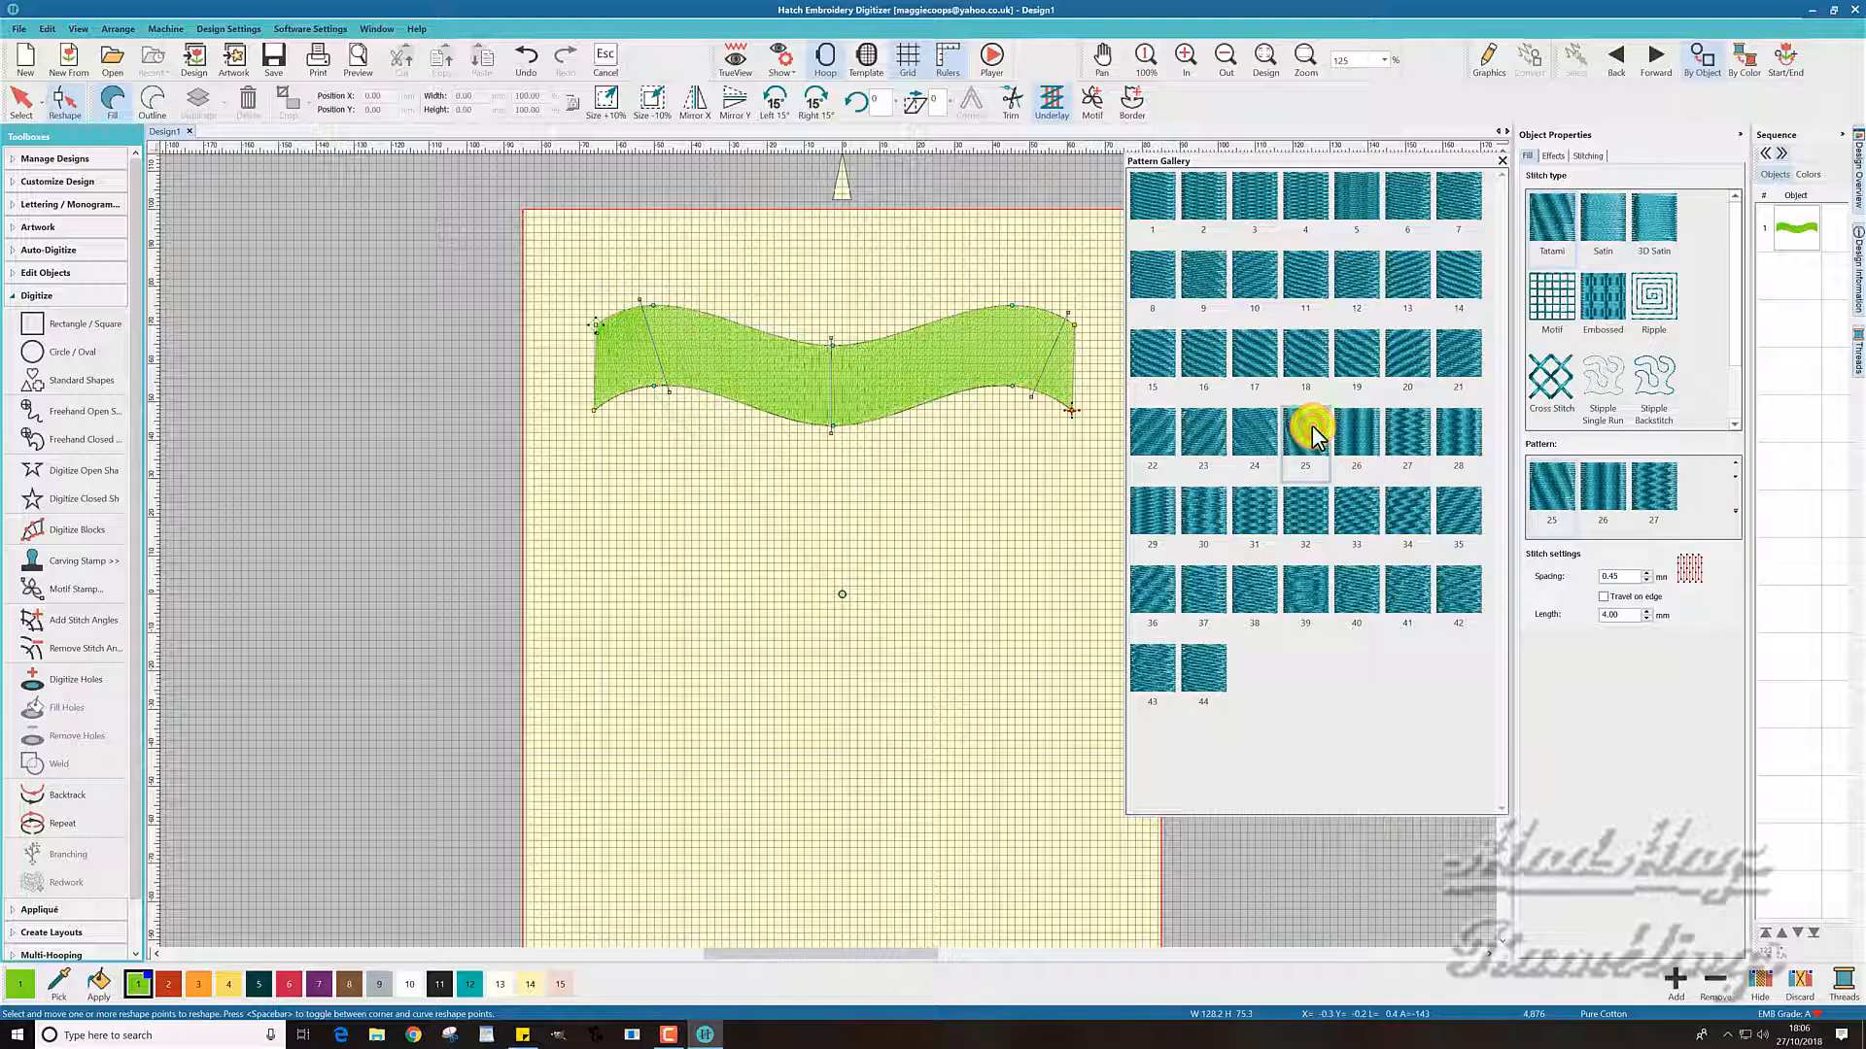
pyautogui.click(739, 62)
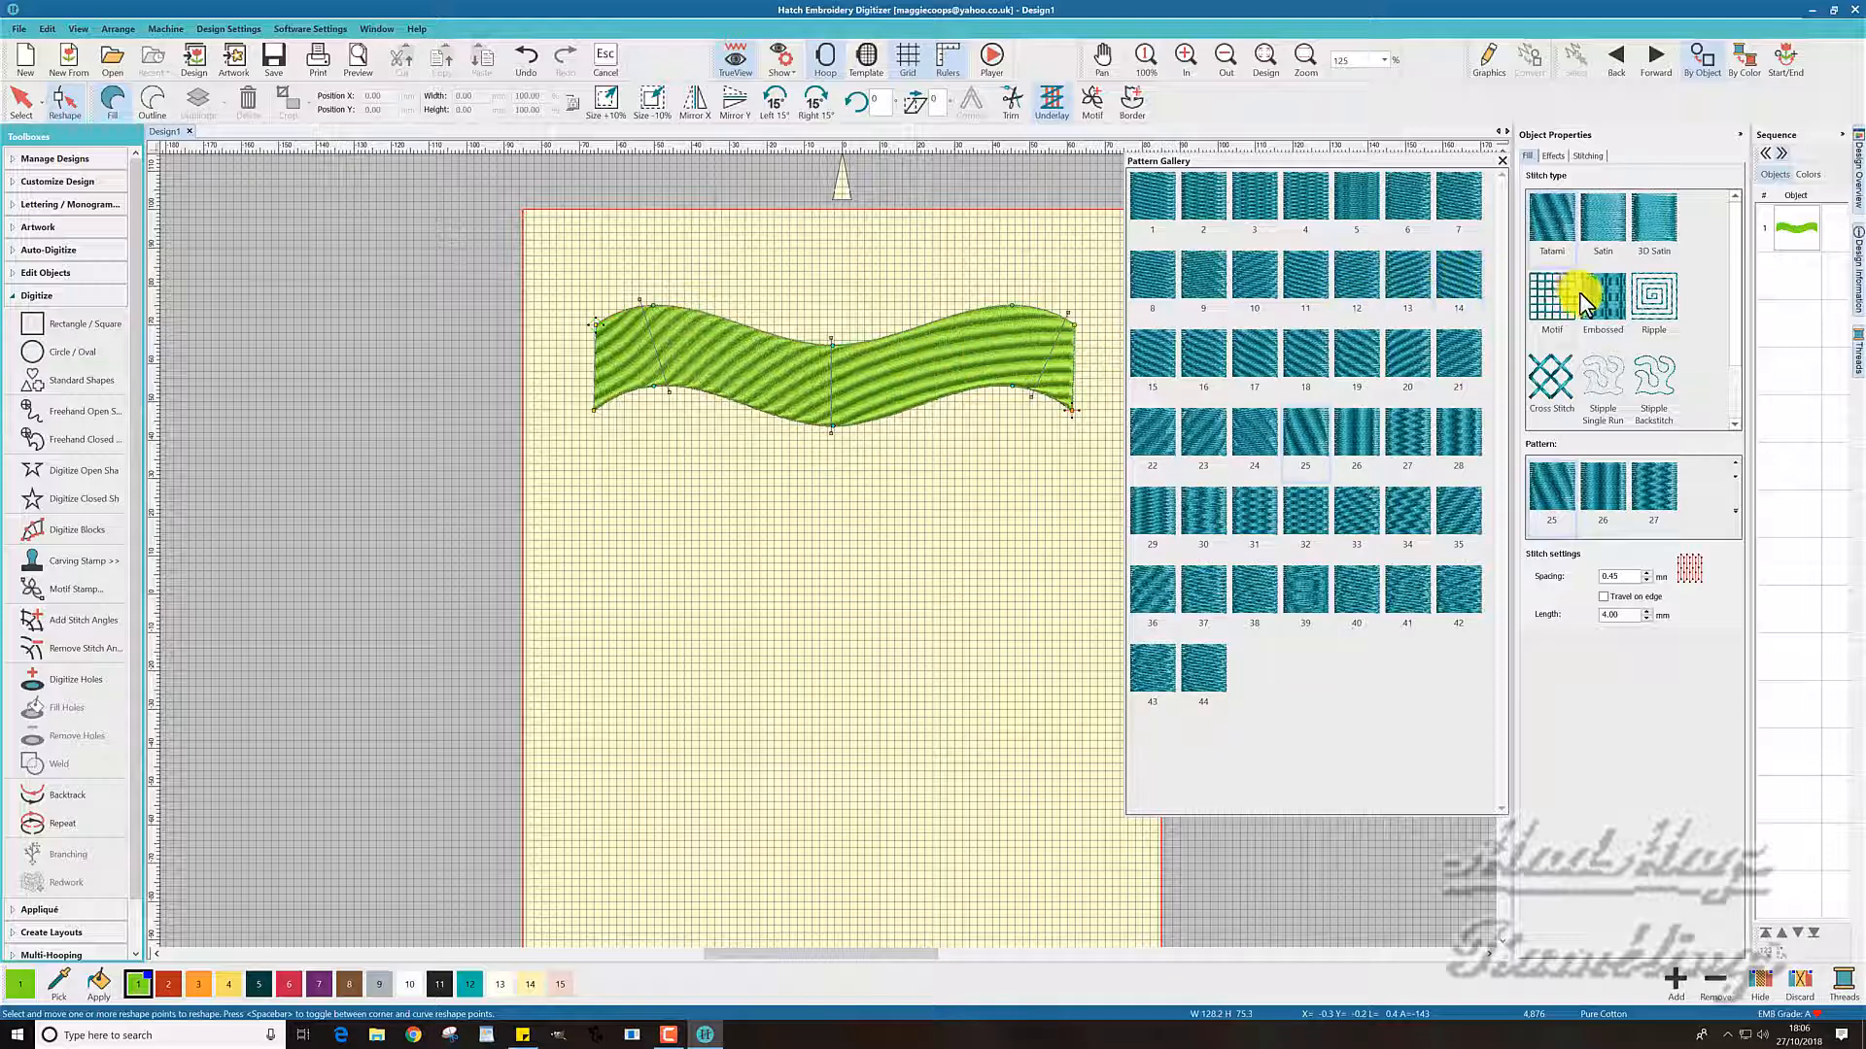
# Change the band's fill to Ripple and try the ripple centre nearer the lower edge before returning it to the middle
pyautogui.click(1658, 295)
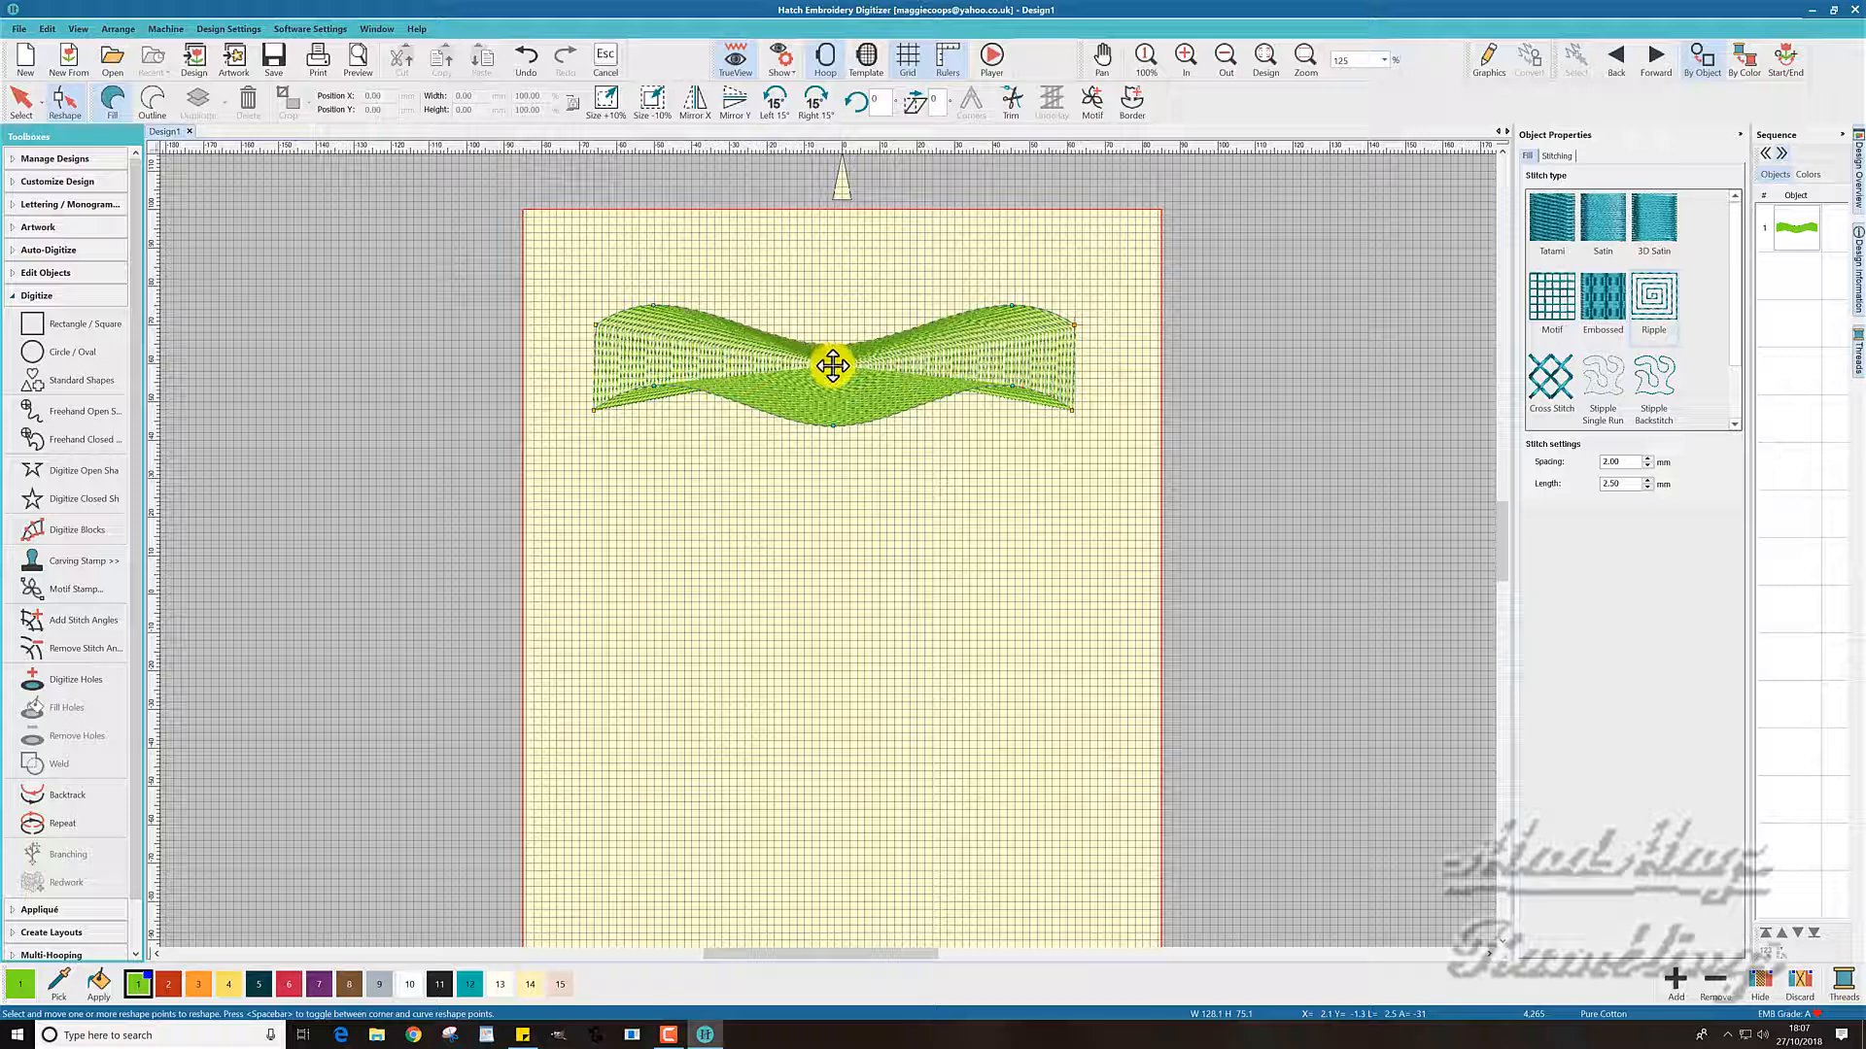
pyautogui.moveTo(832, 387); pyautogui.dragTo(834, 393)
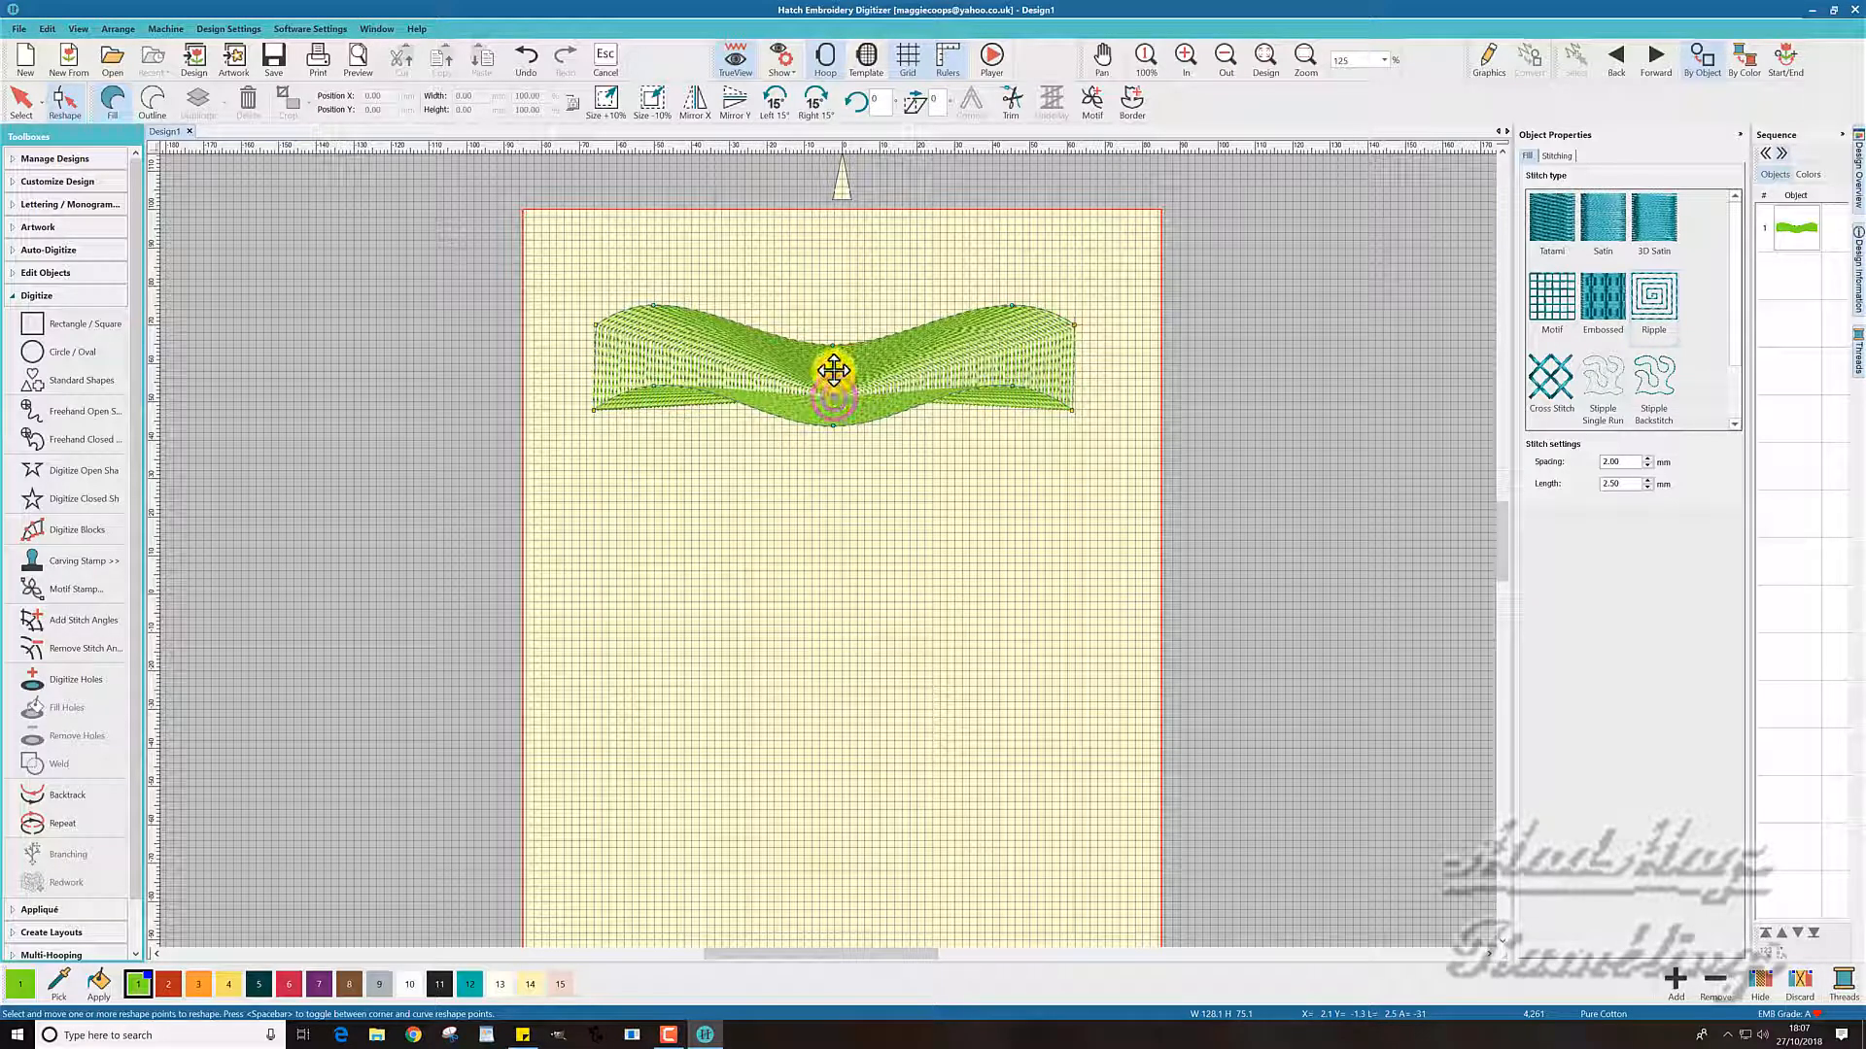
pyautogui.moveTo(833, 393); pyautogui.dragTo(834, 370)
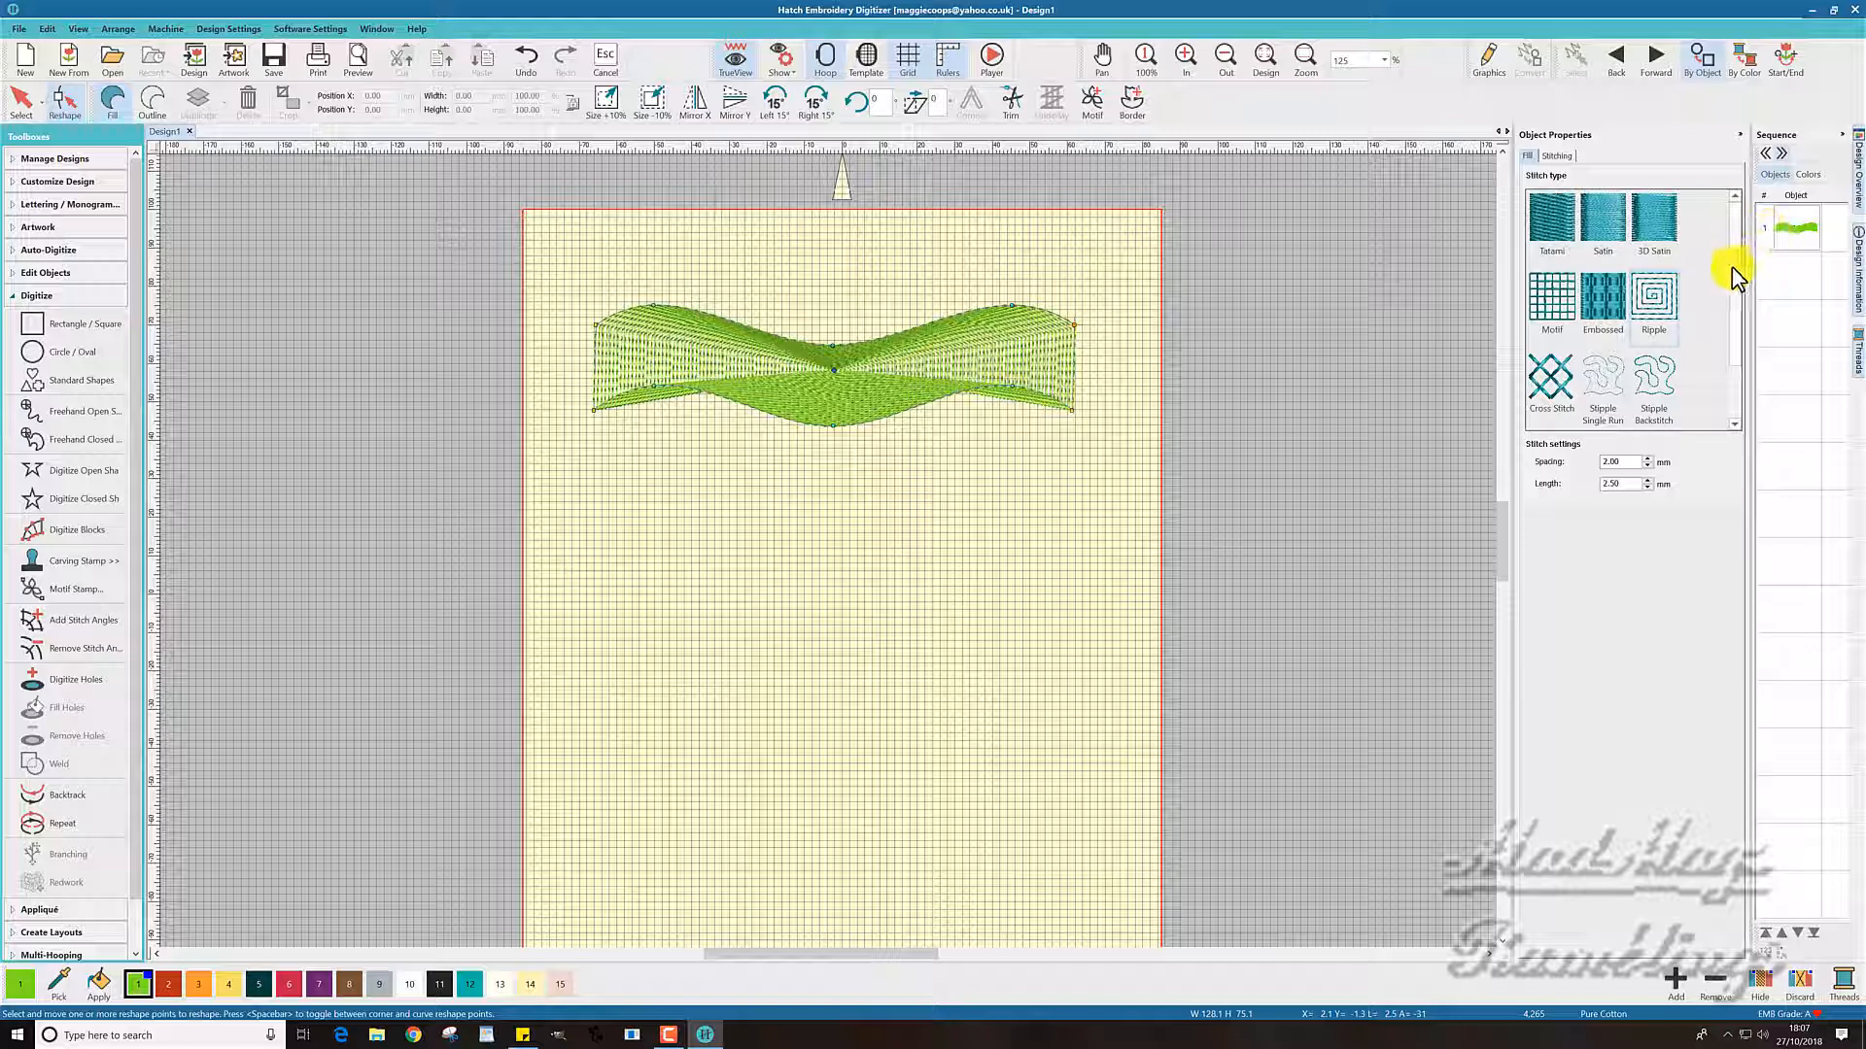
# Change the band's fill to Motif, using the Circle03 pattern from the Single Motifs category
pyautogui.click(1561, 301)
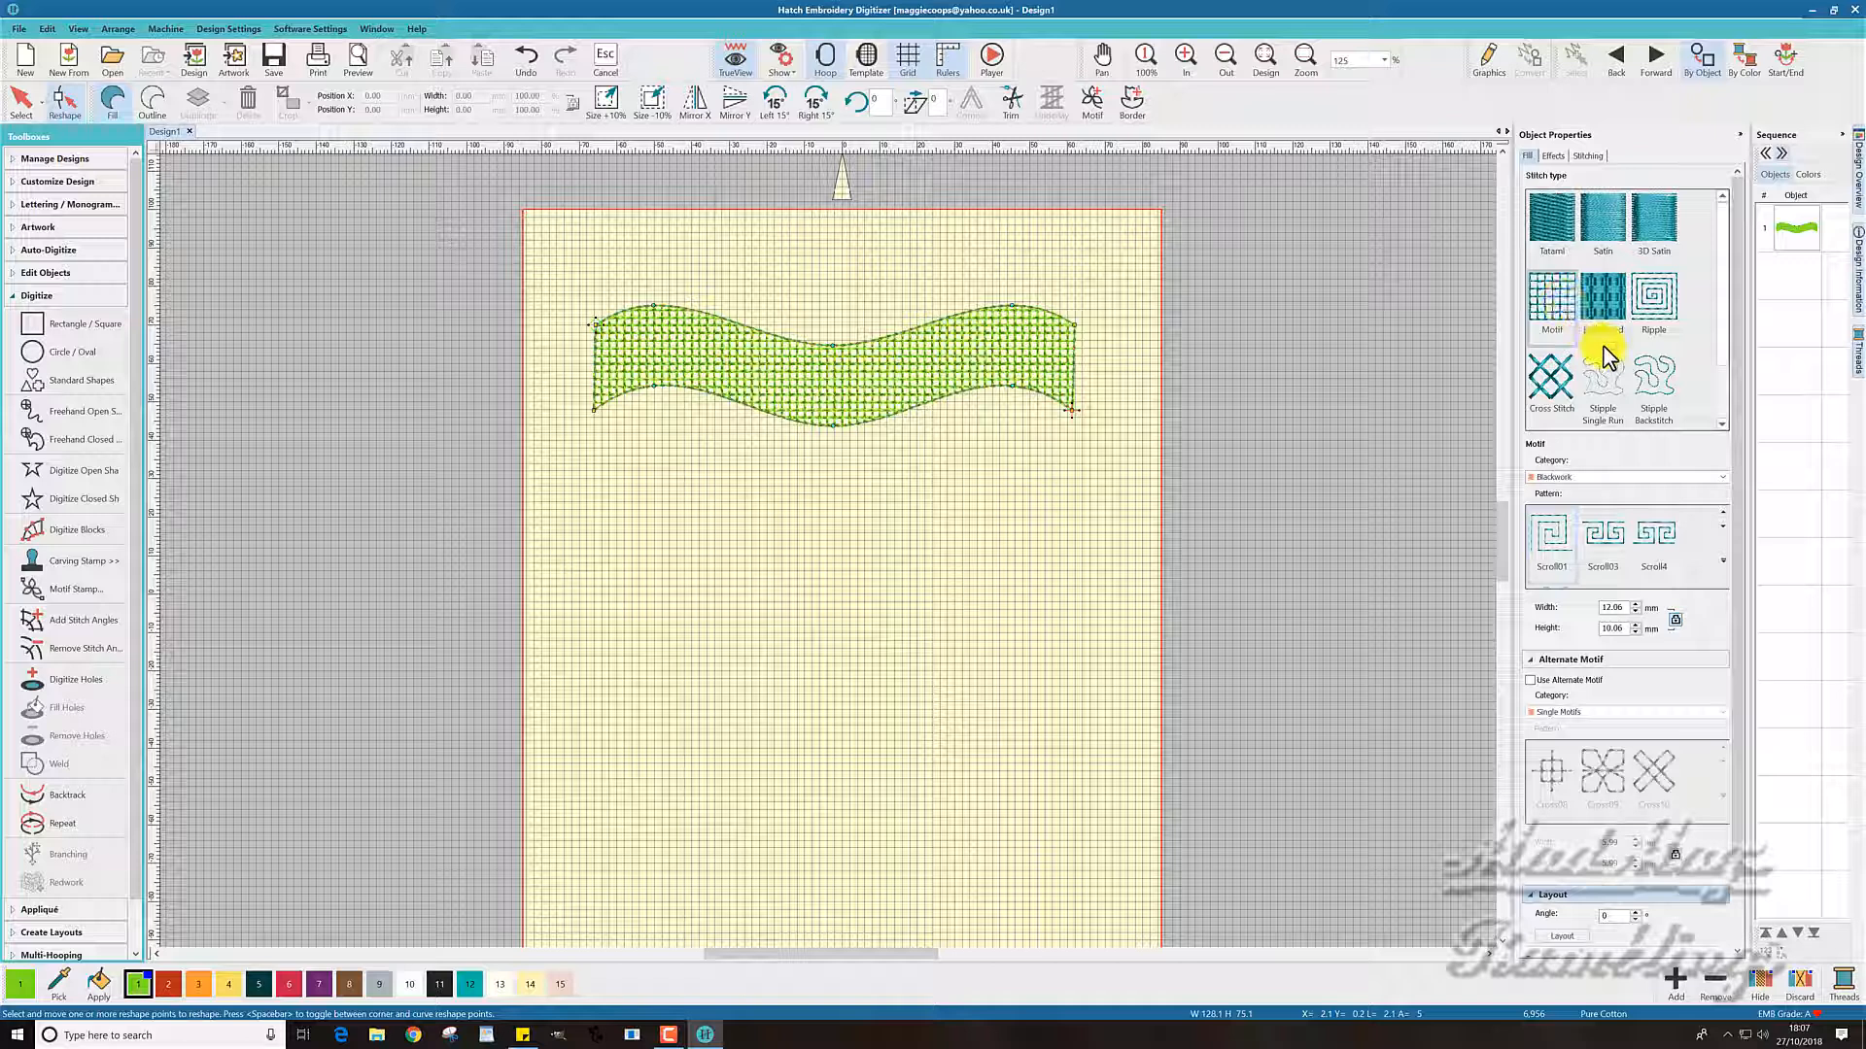
pyautogui.click(1726, 481)
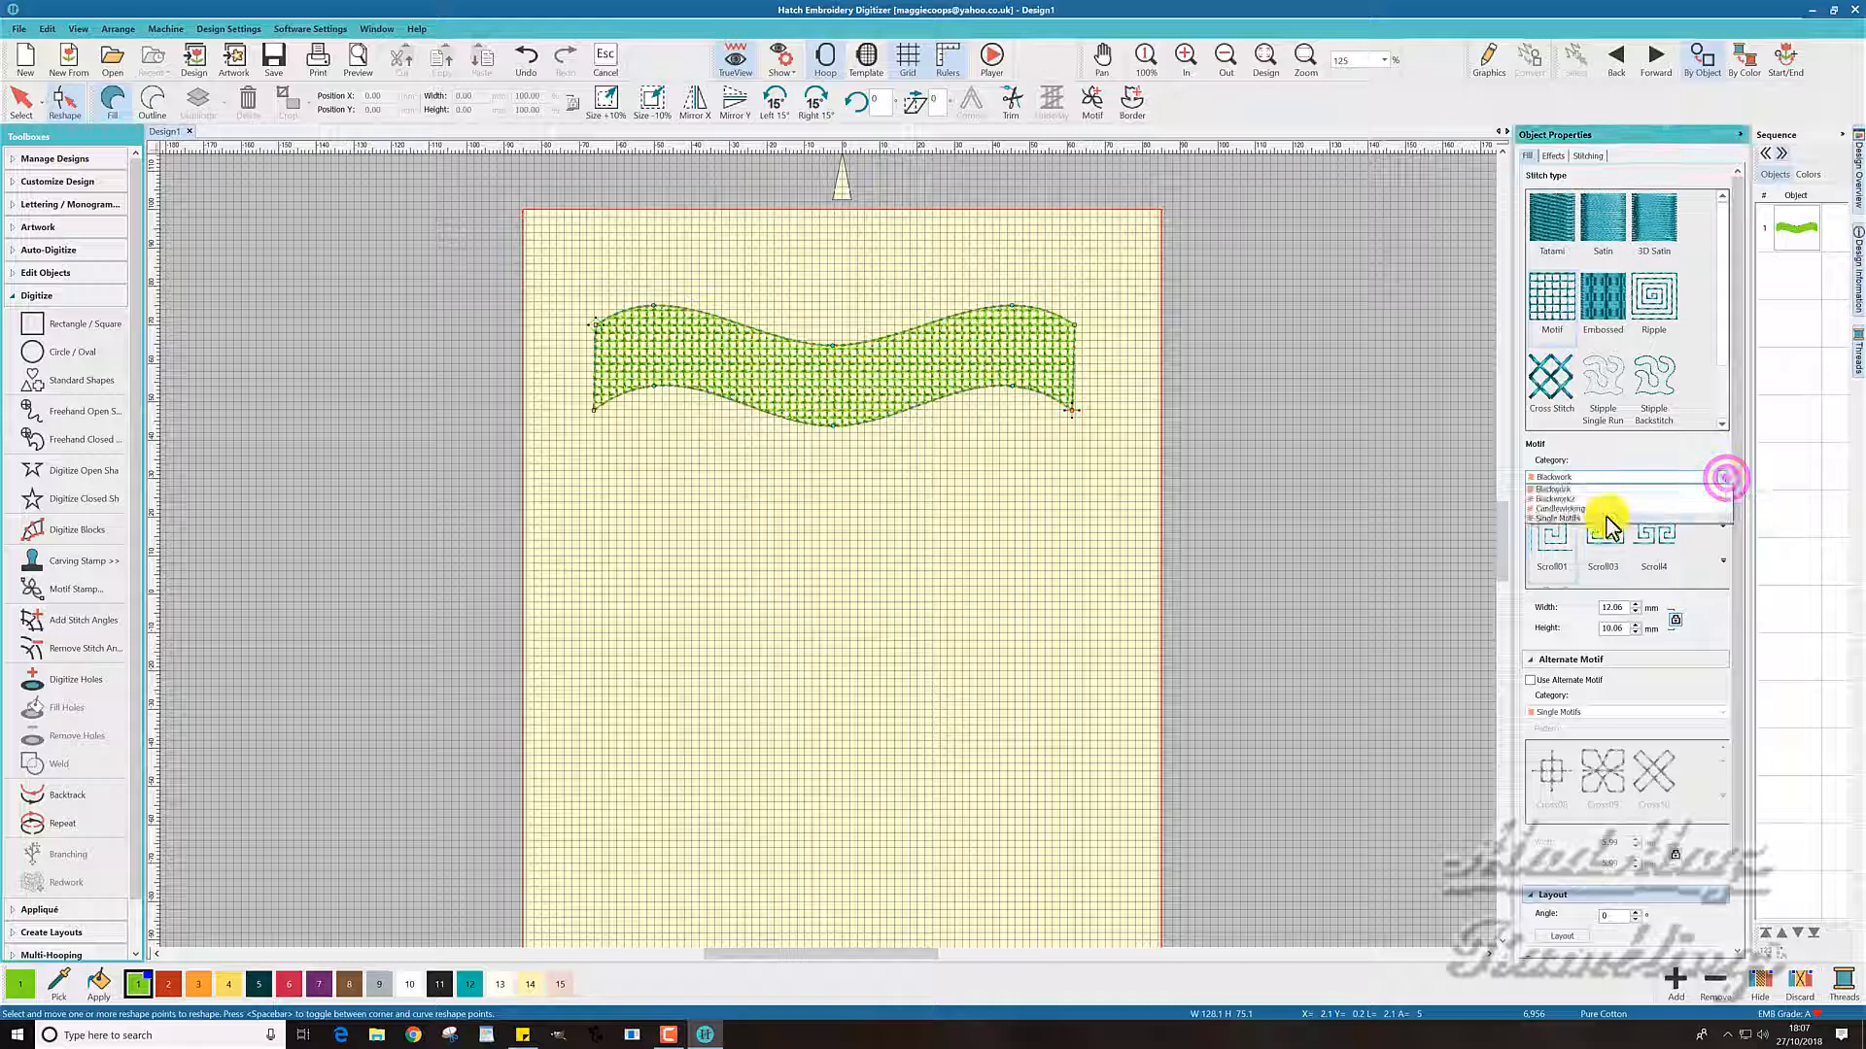
pyautogui.click(1711, 504)
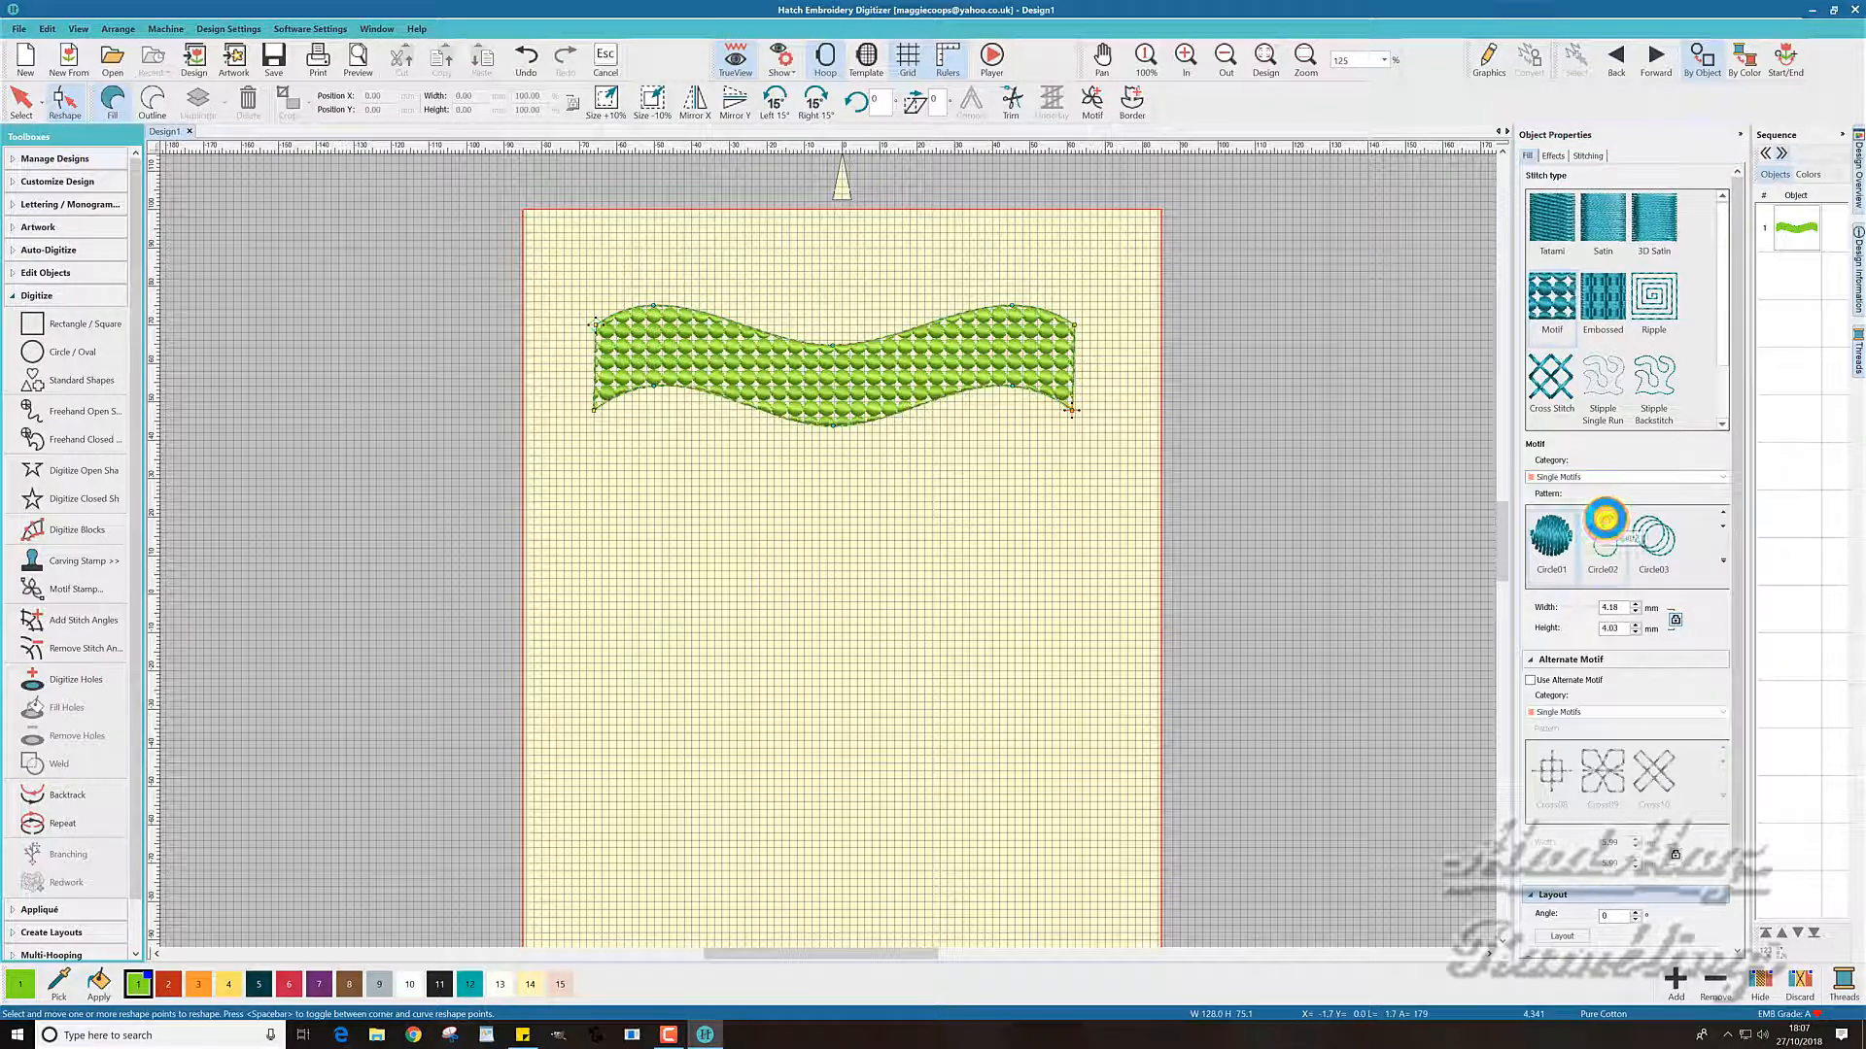
pyautogui.click(1654, 540)
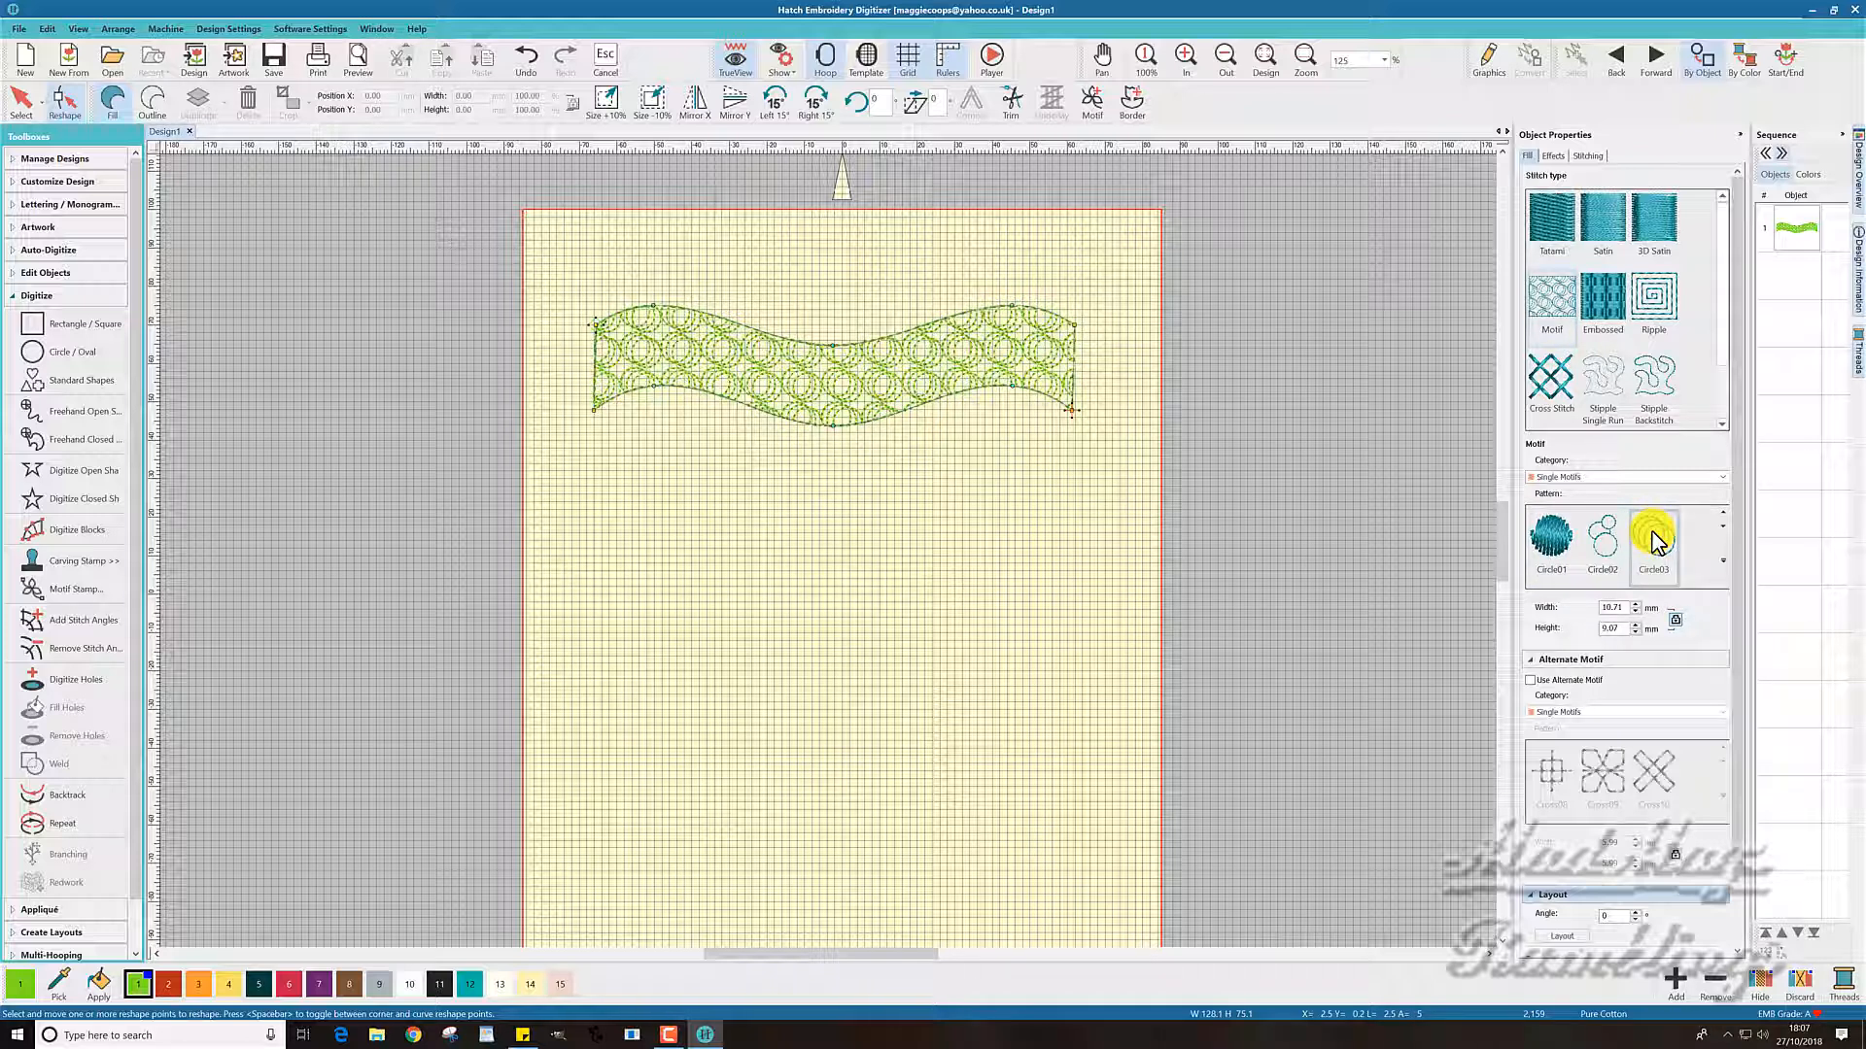
# Enable an alternate motif for the fill and choose Cross11 from the enlarged Single Motifs gallery
pyautogui.click(1531, 679)
pyautogui.click(1664, 753)
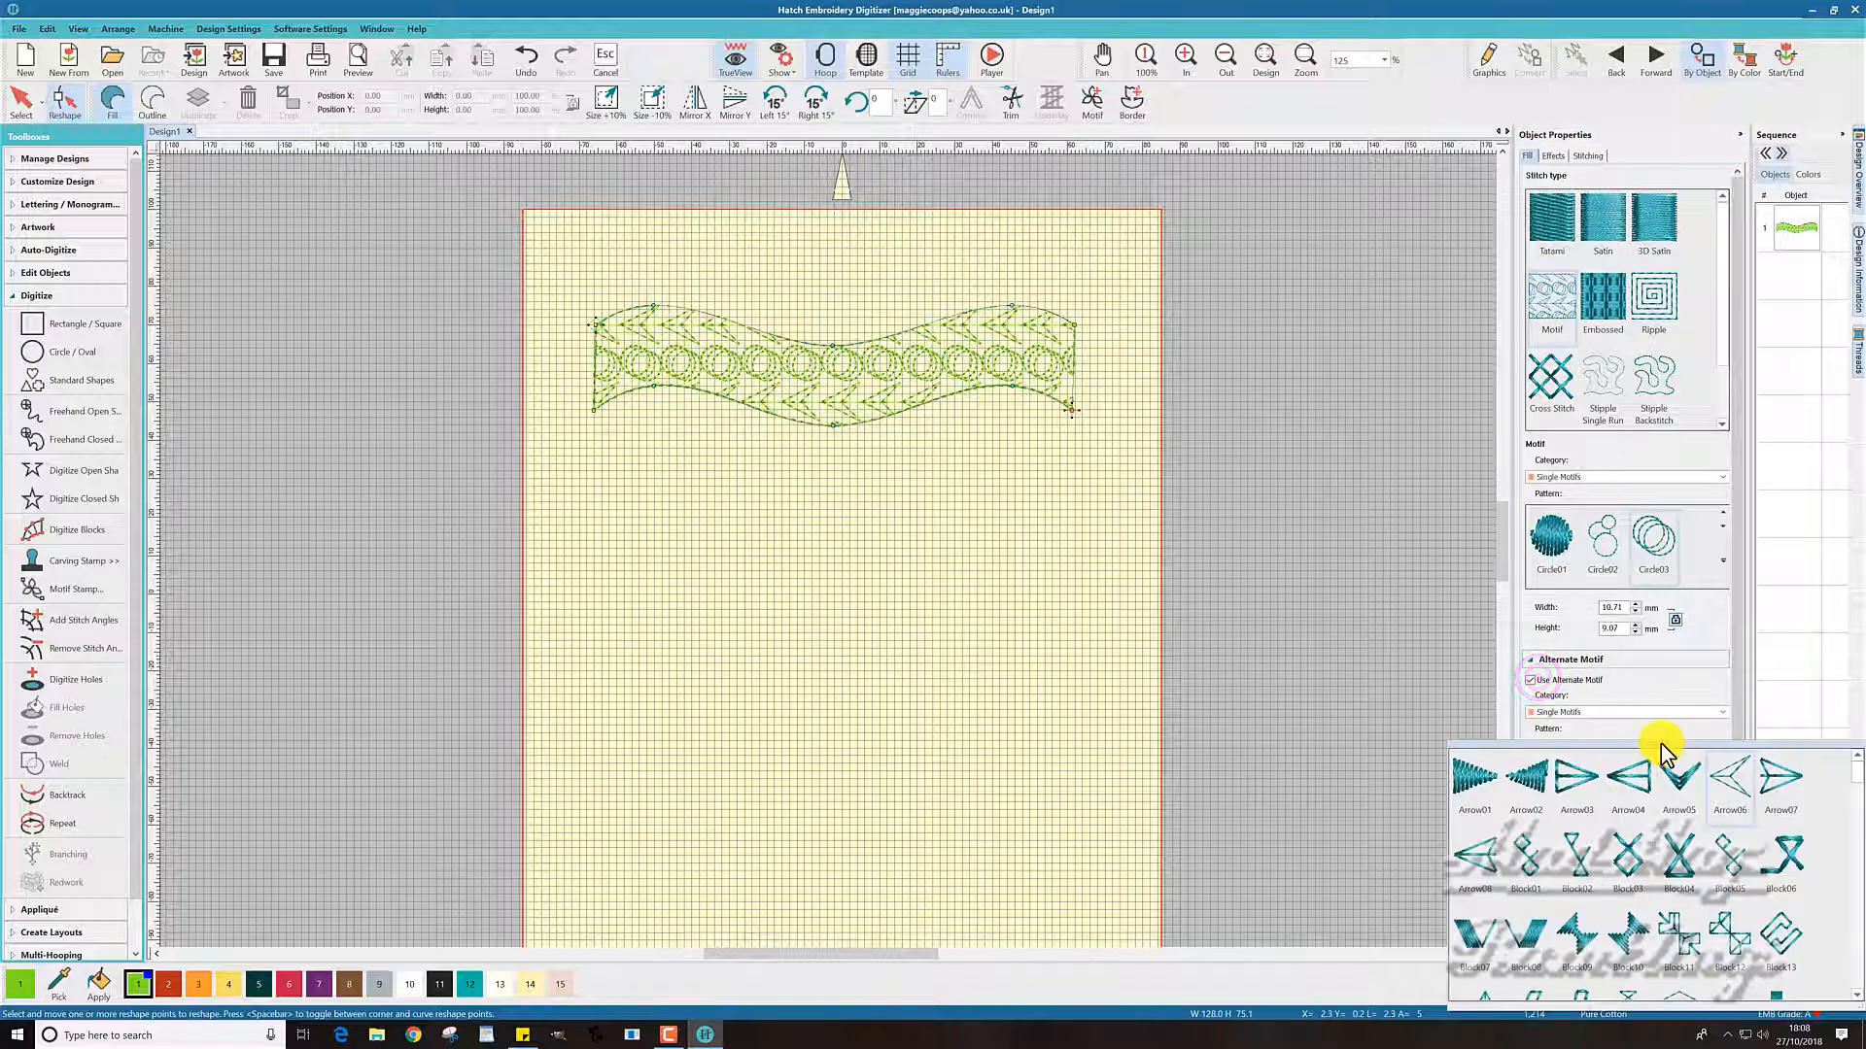
pyautogui.moveTo(1662, 750); pyautogui.dragTo(1331, 200)
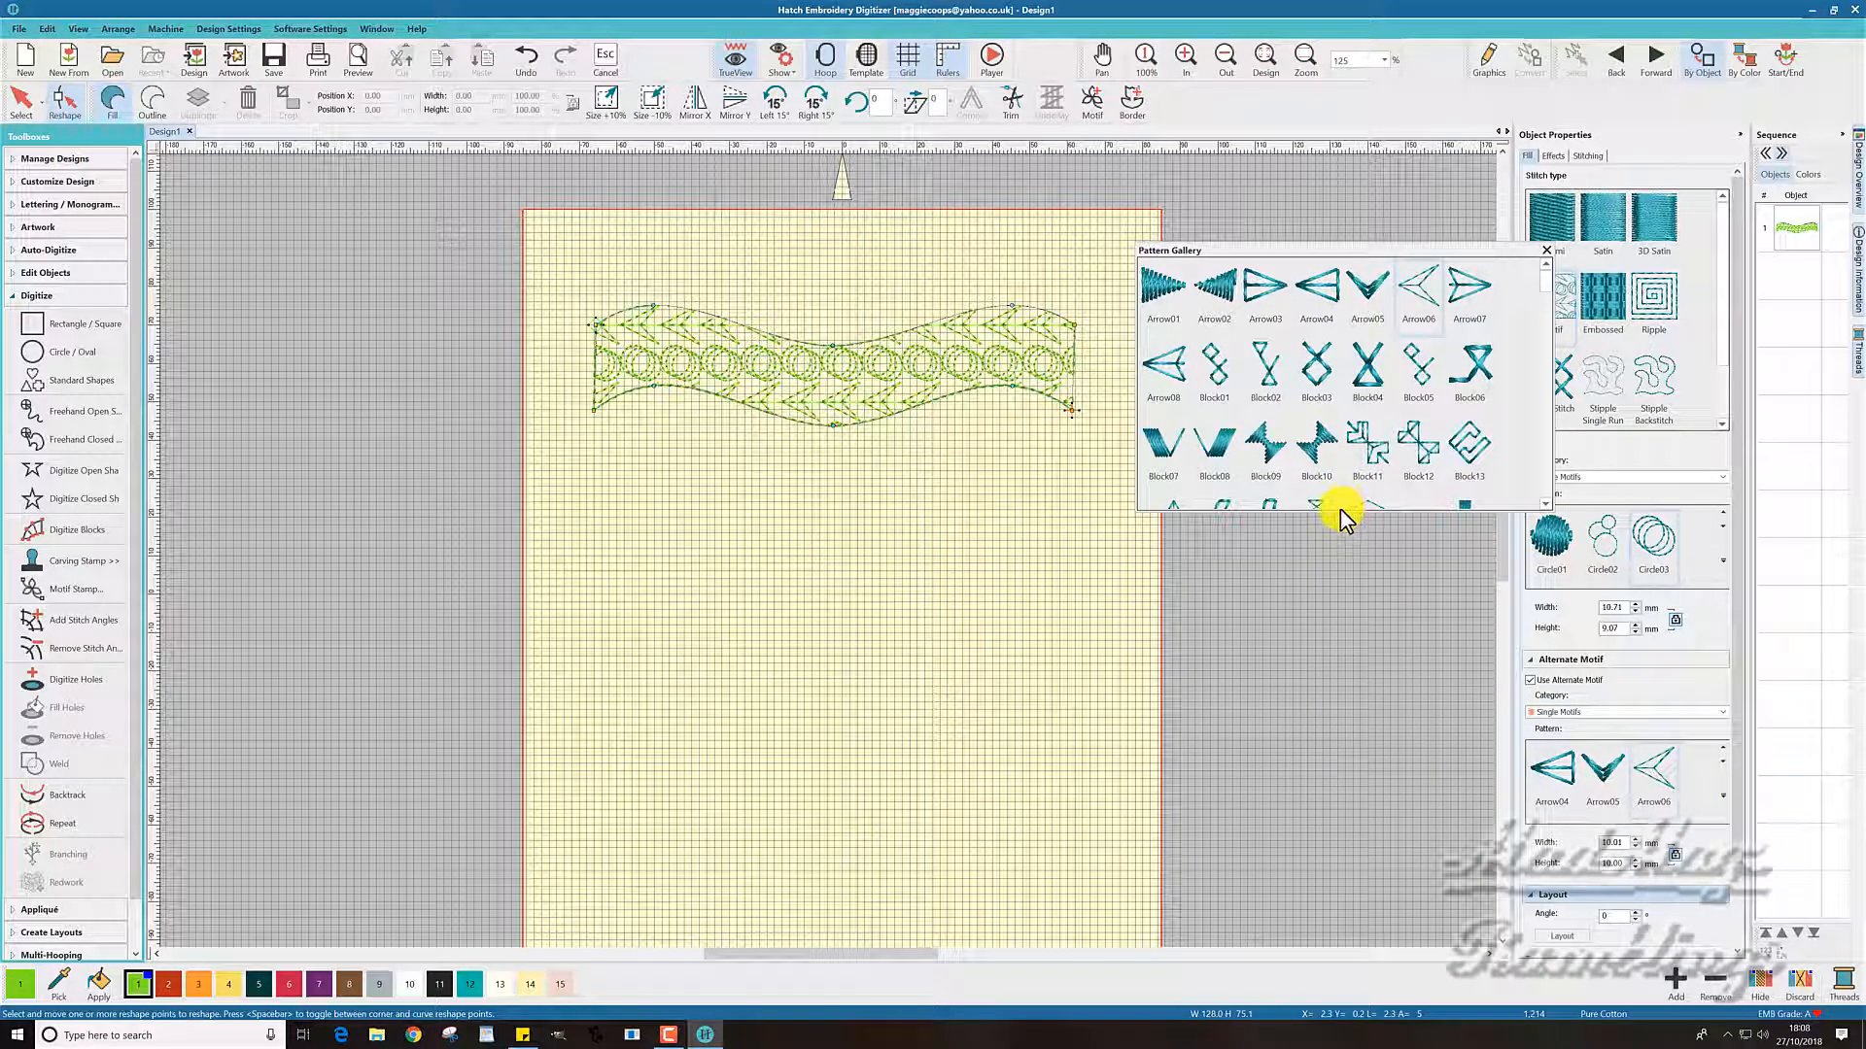
pyautogui.click(1342, 507)
pyautogui.moveTo(1412, 512); pyautogui.dragTo(1509, 957)
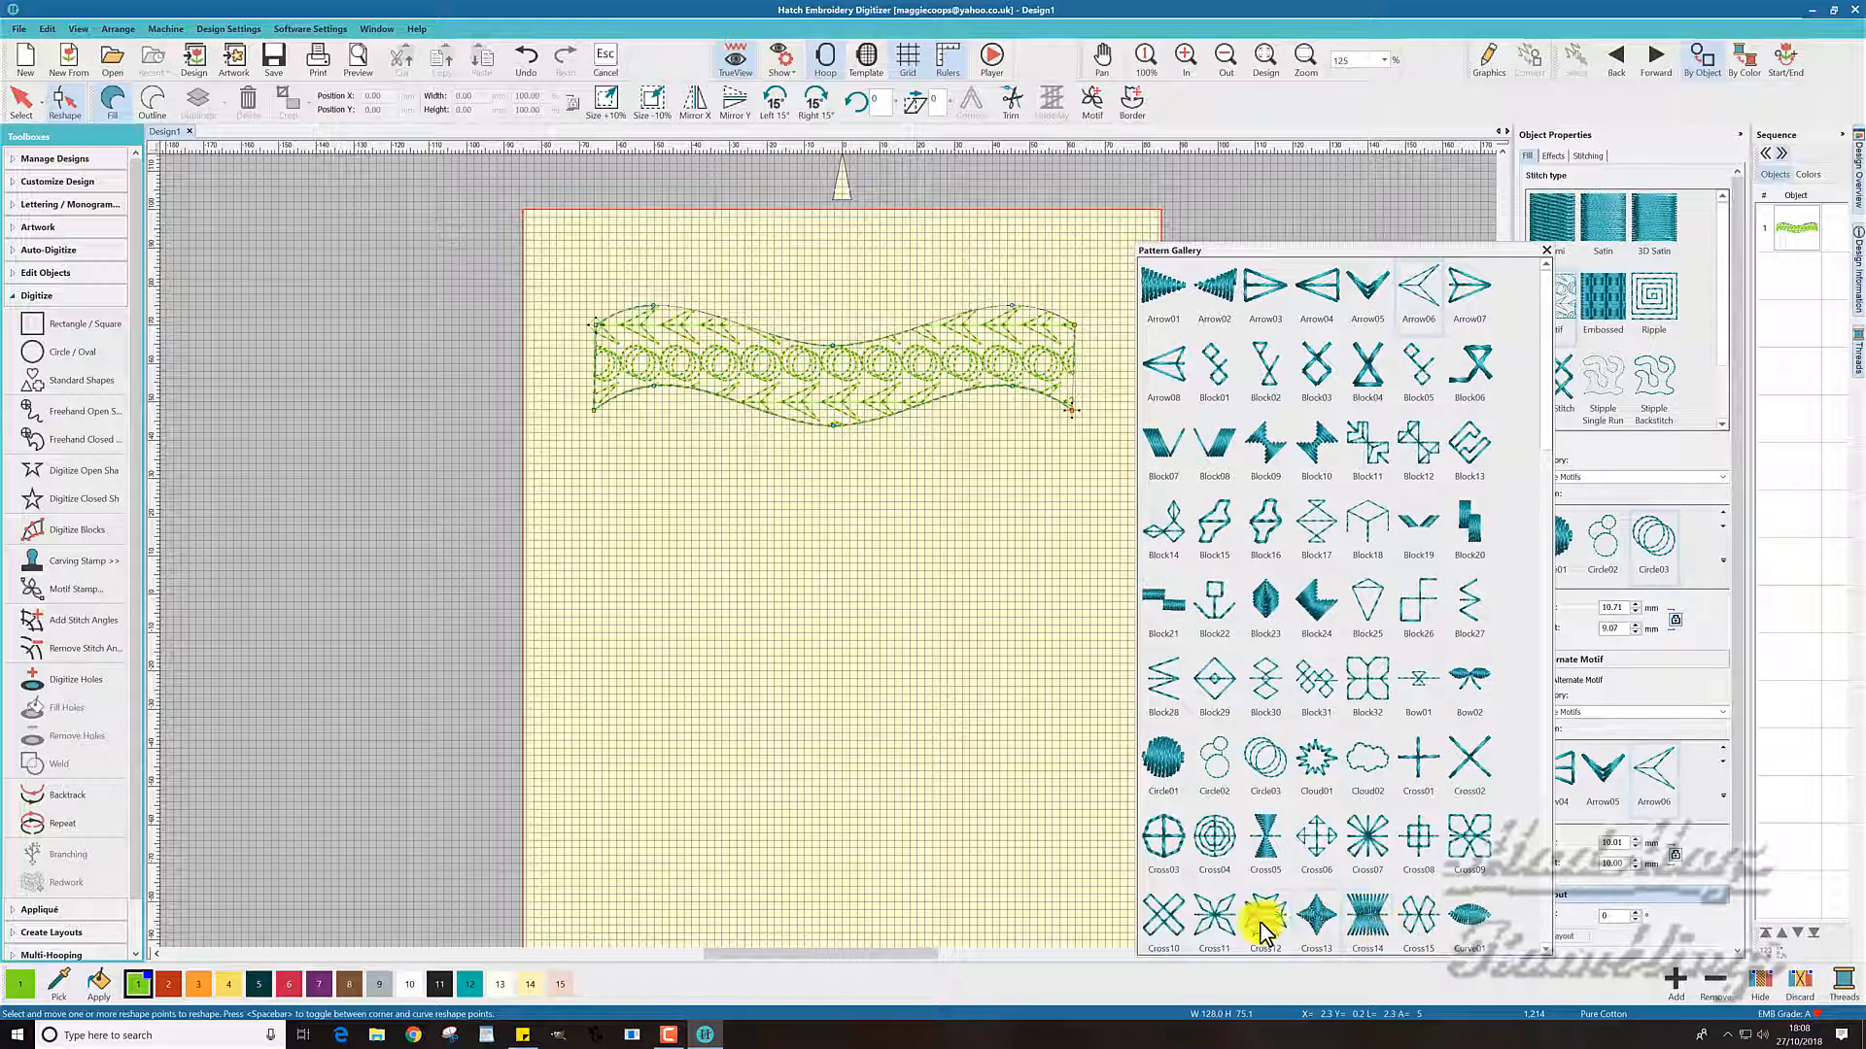
pyautogui.click(1218, 918)
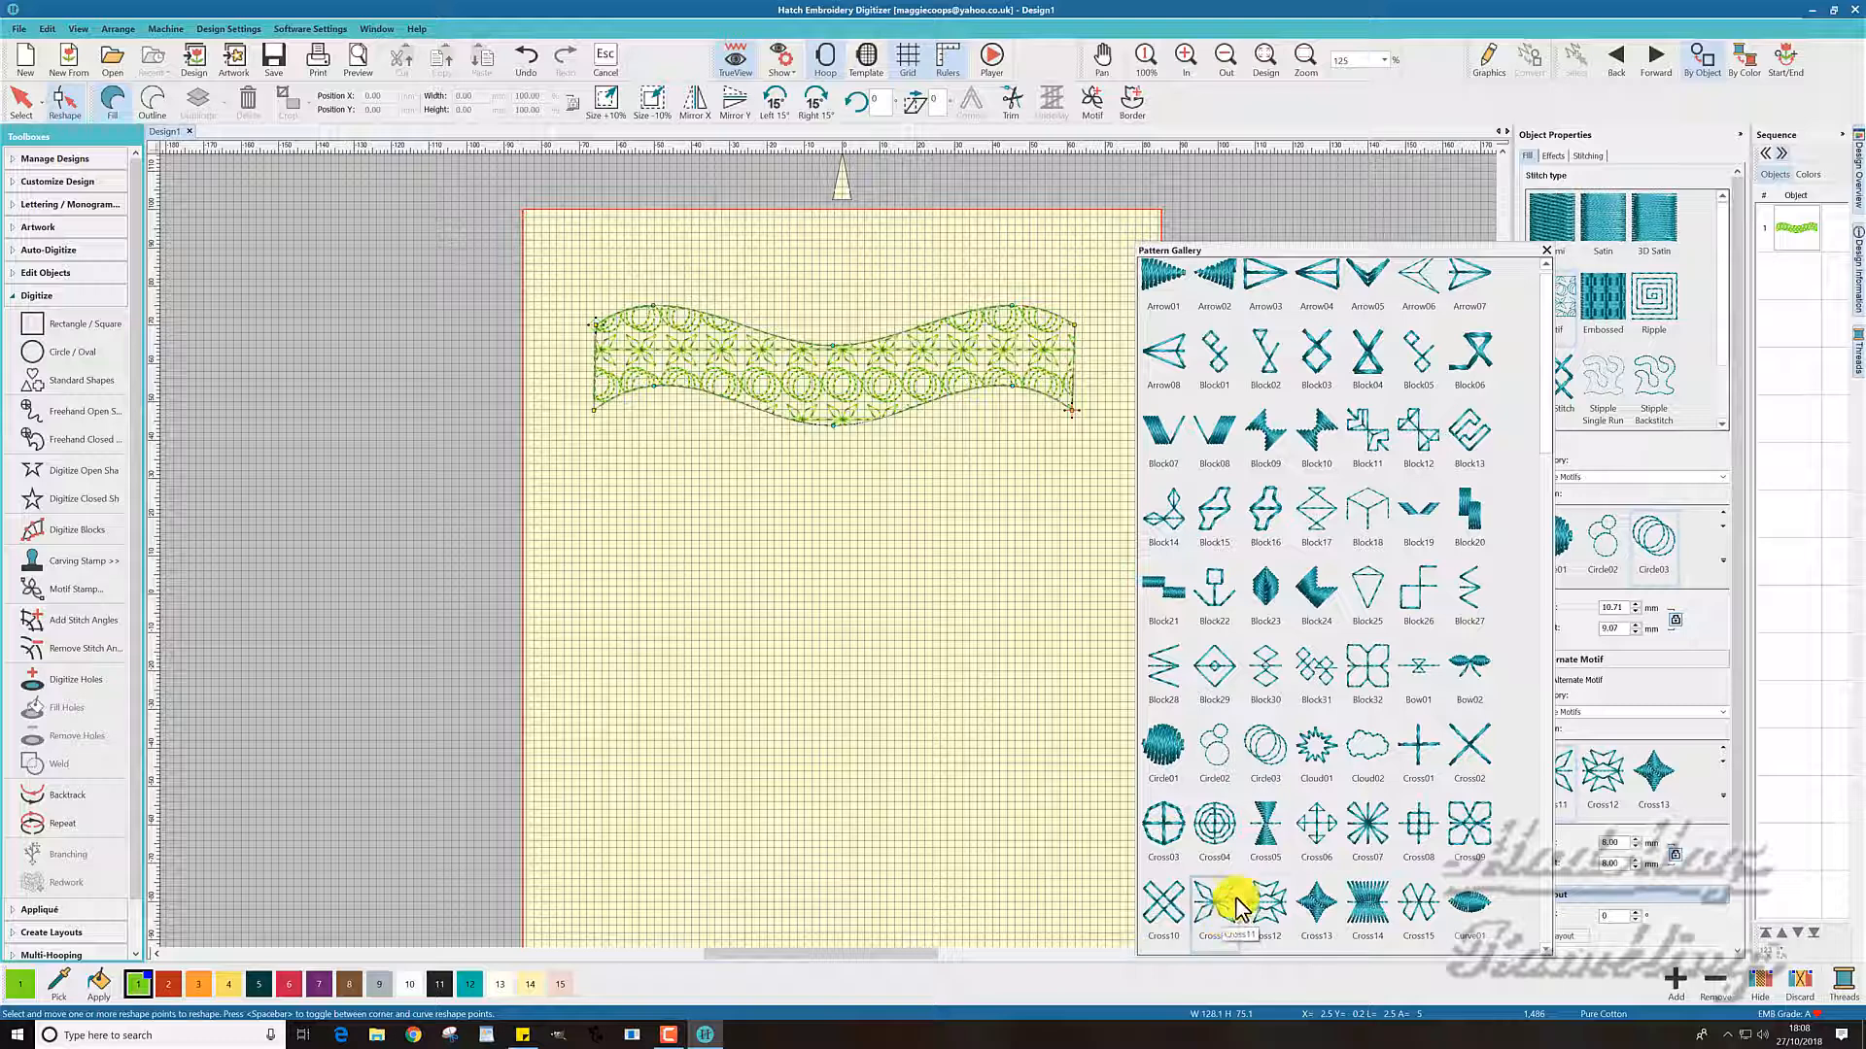
pyautogui.click(1391, 264)
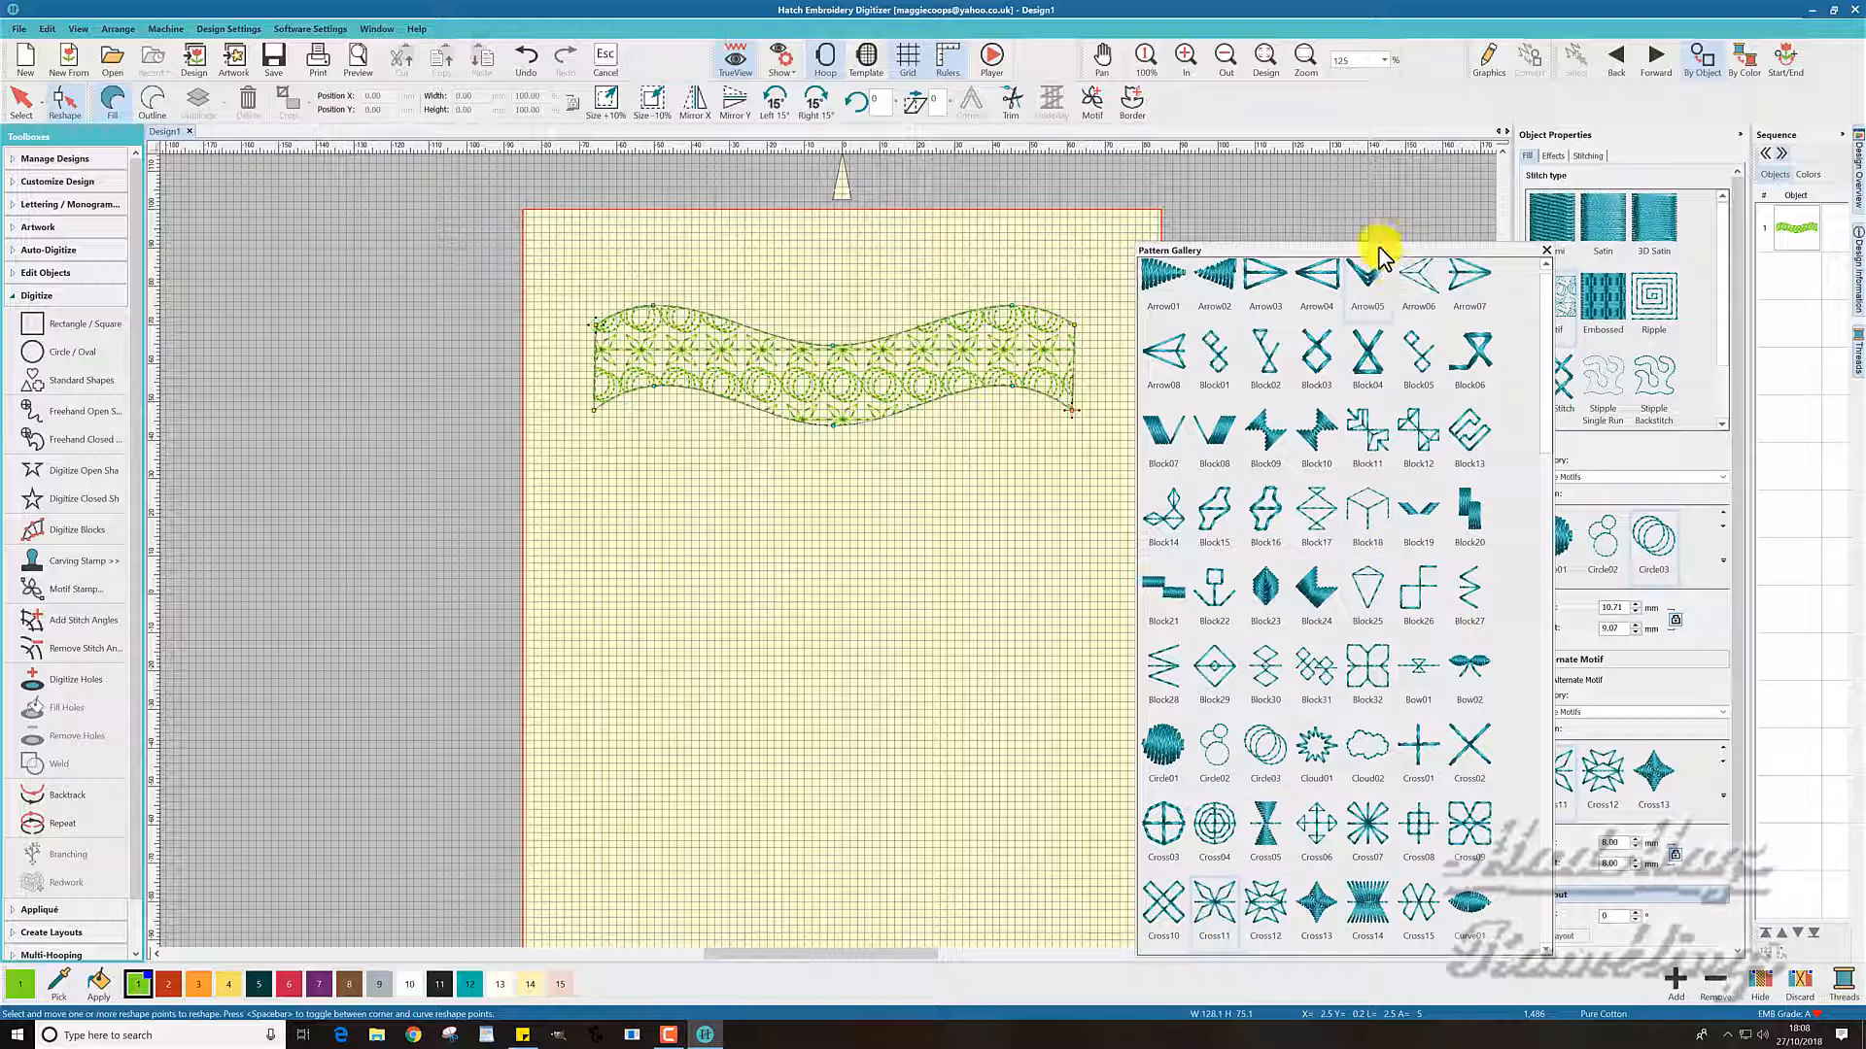
# Close the pattern gallery and enable the Florentine effect on the band's Motif fill
pyautogui.click(1379, 248)
pyautogui.click(1367, 260)
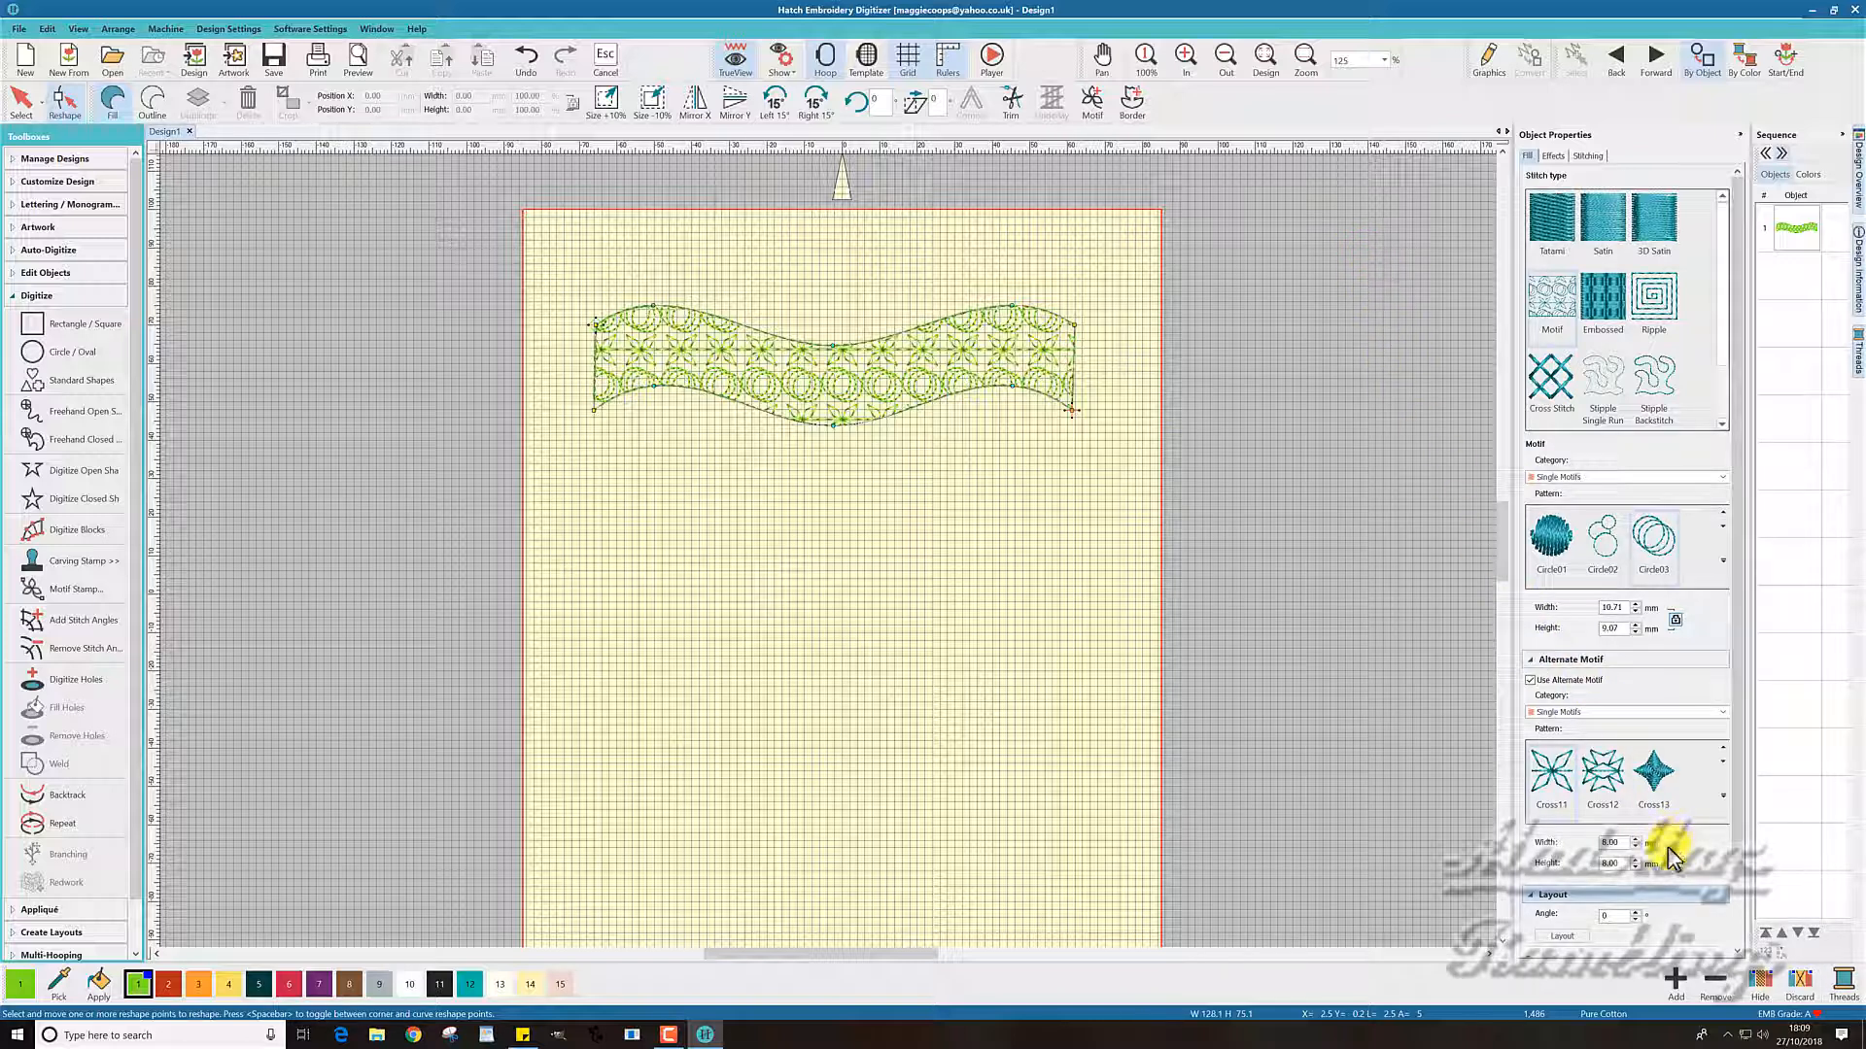
pyautogui.click(1605, 915)
pyautogui.click(1553, 156)
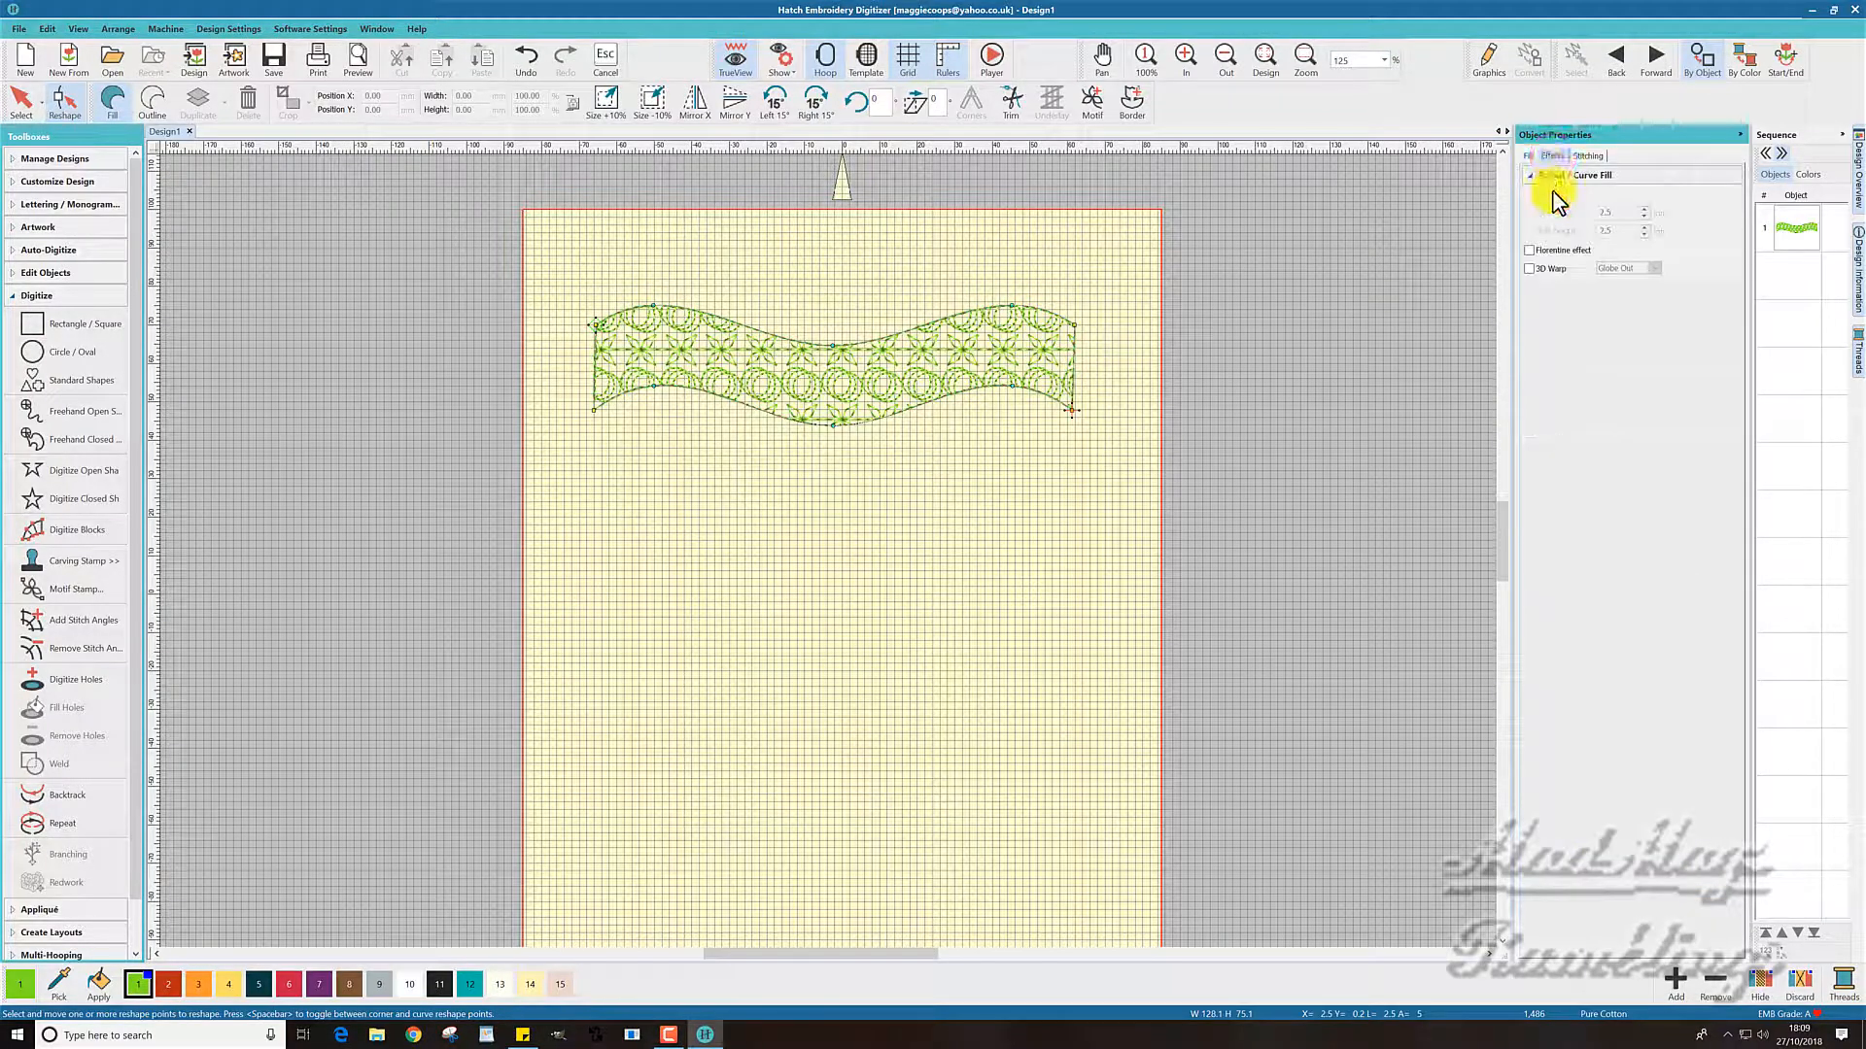
pyautogui.click(1529, 251)
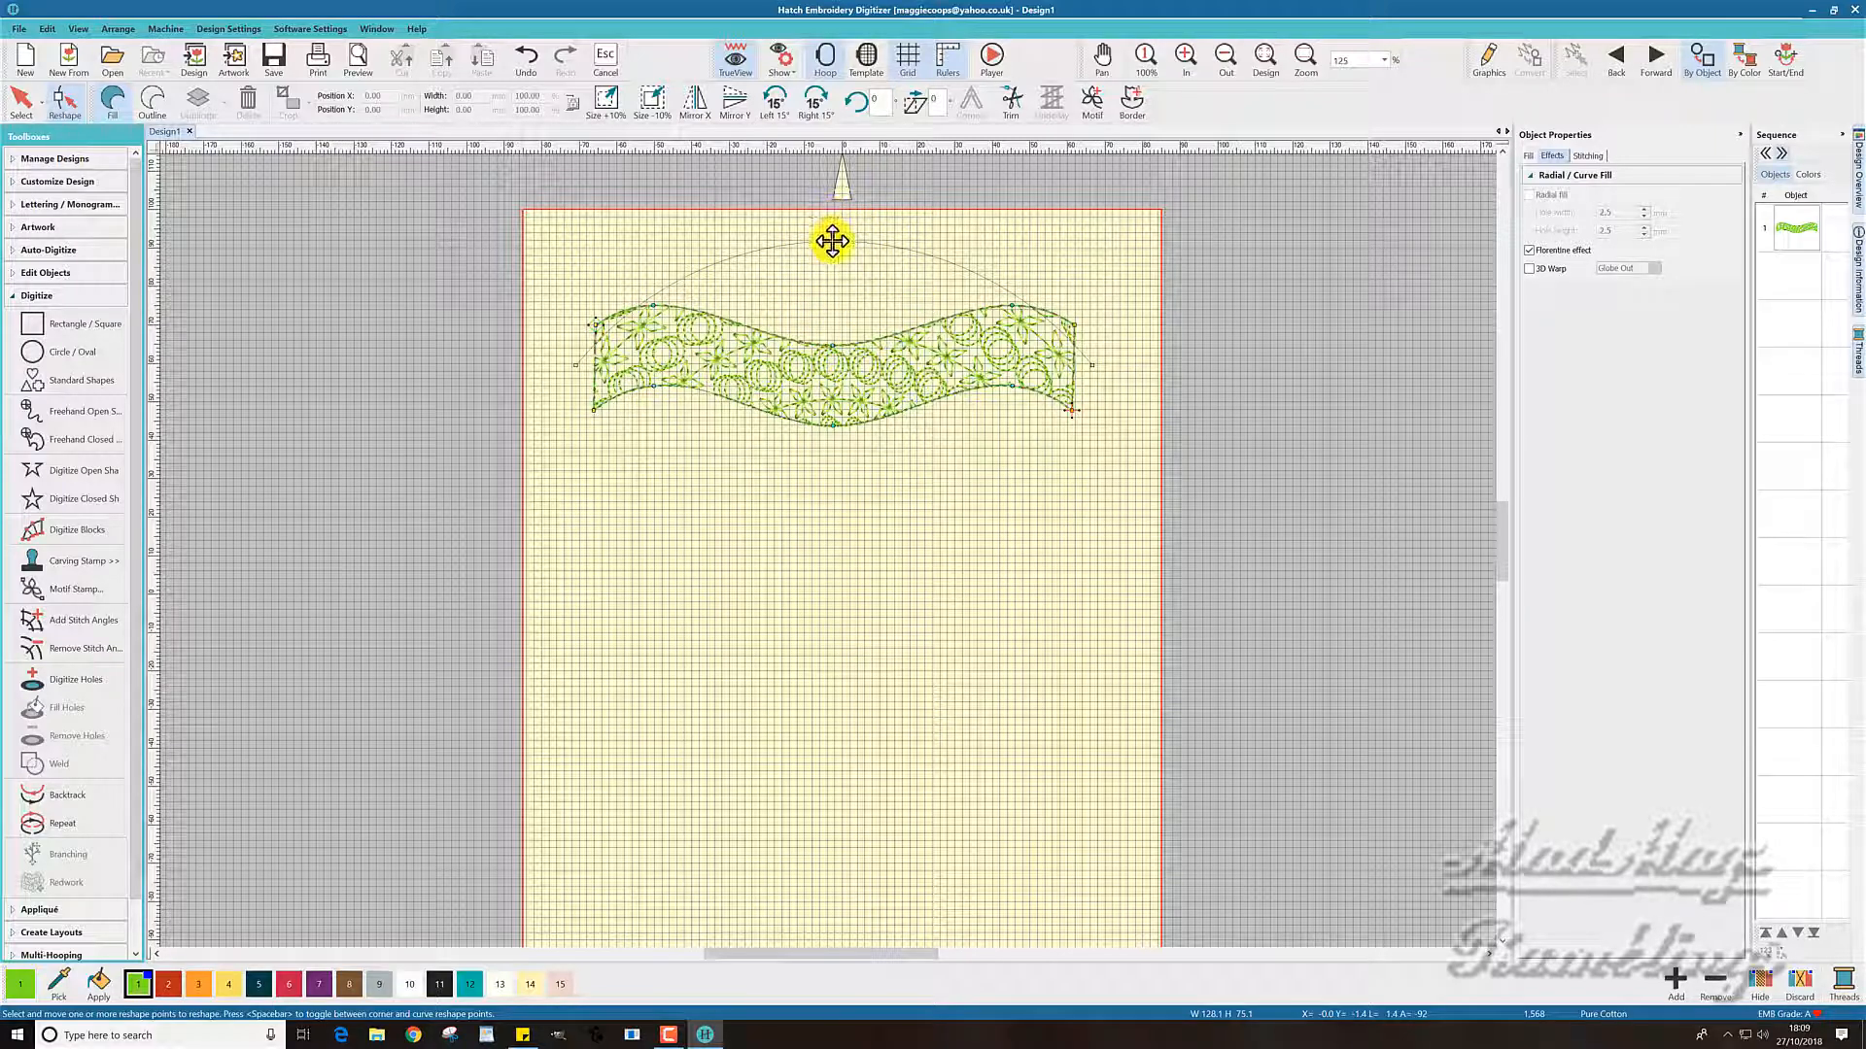
# Shape the Florentine guide curve with a raised point on each side and a central dip to follow the band's wave, and finish reshaping
pyautogui.moveTo(833, 241); pyautogui.dragTo(834, 464)
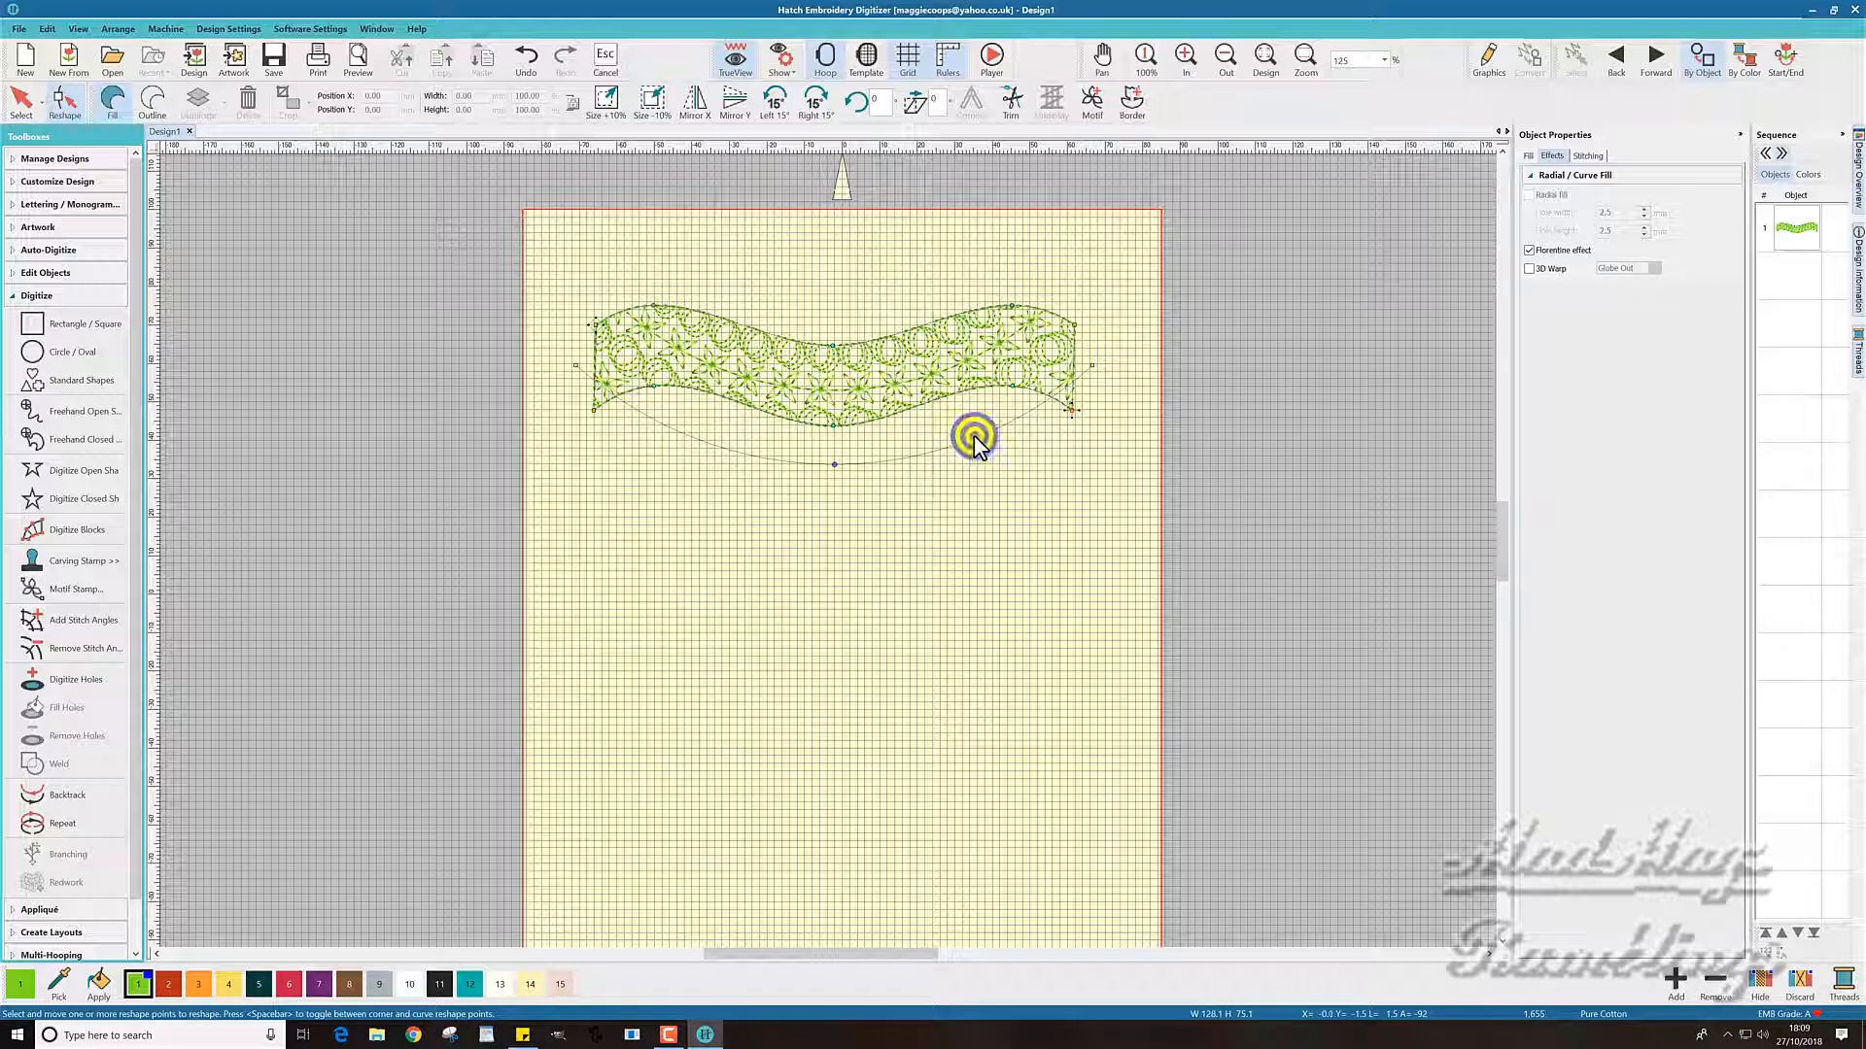
pyautogui.moveTo(973, 440); pyautogui.dragTo(1000, 357)
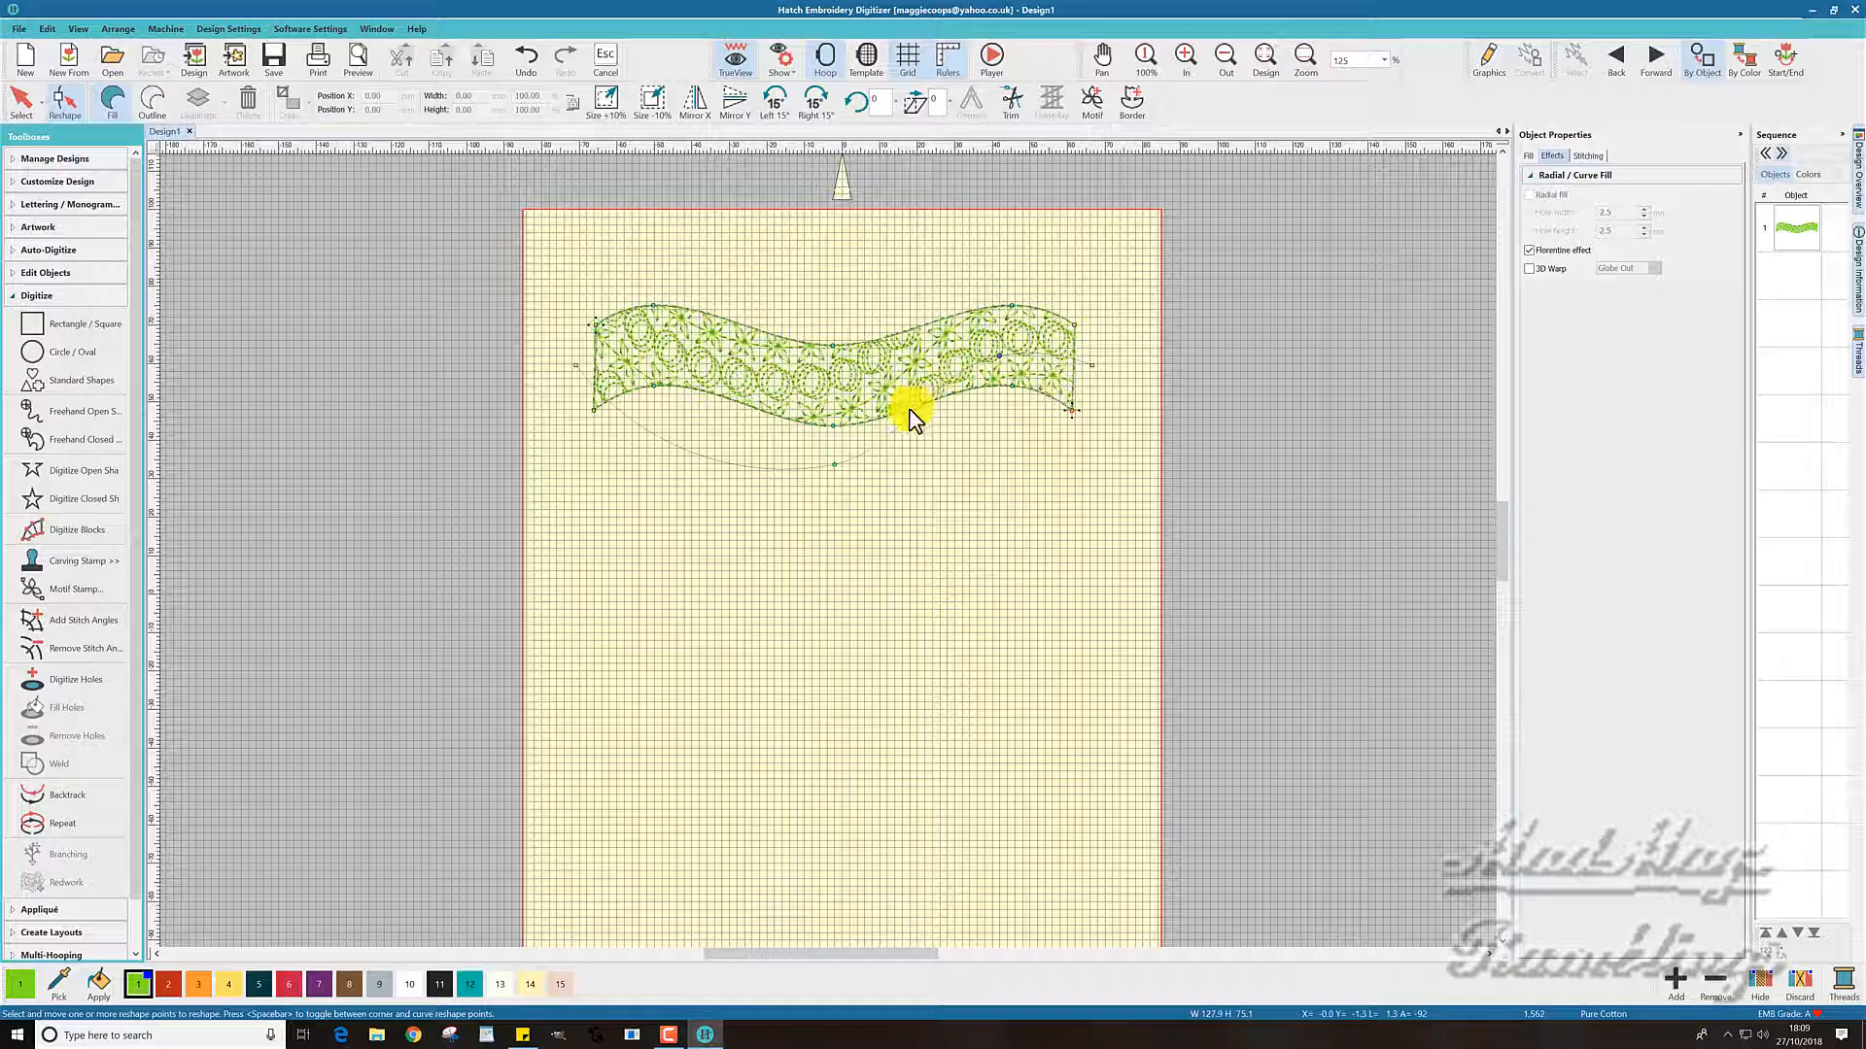
pyautogui.rightClick(664, 440)
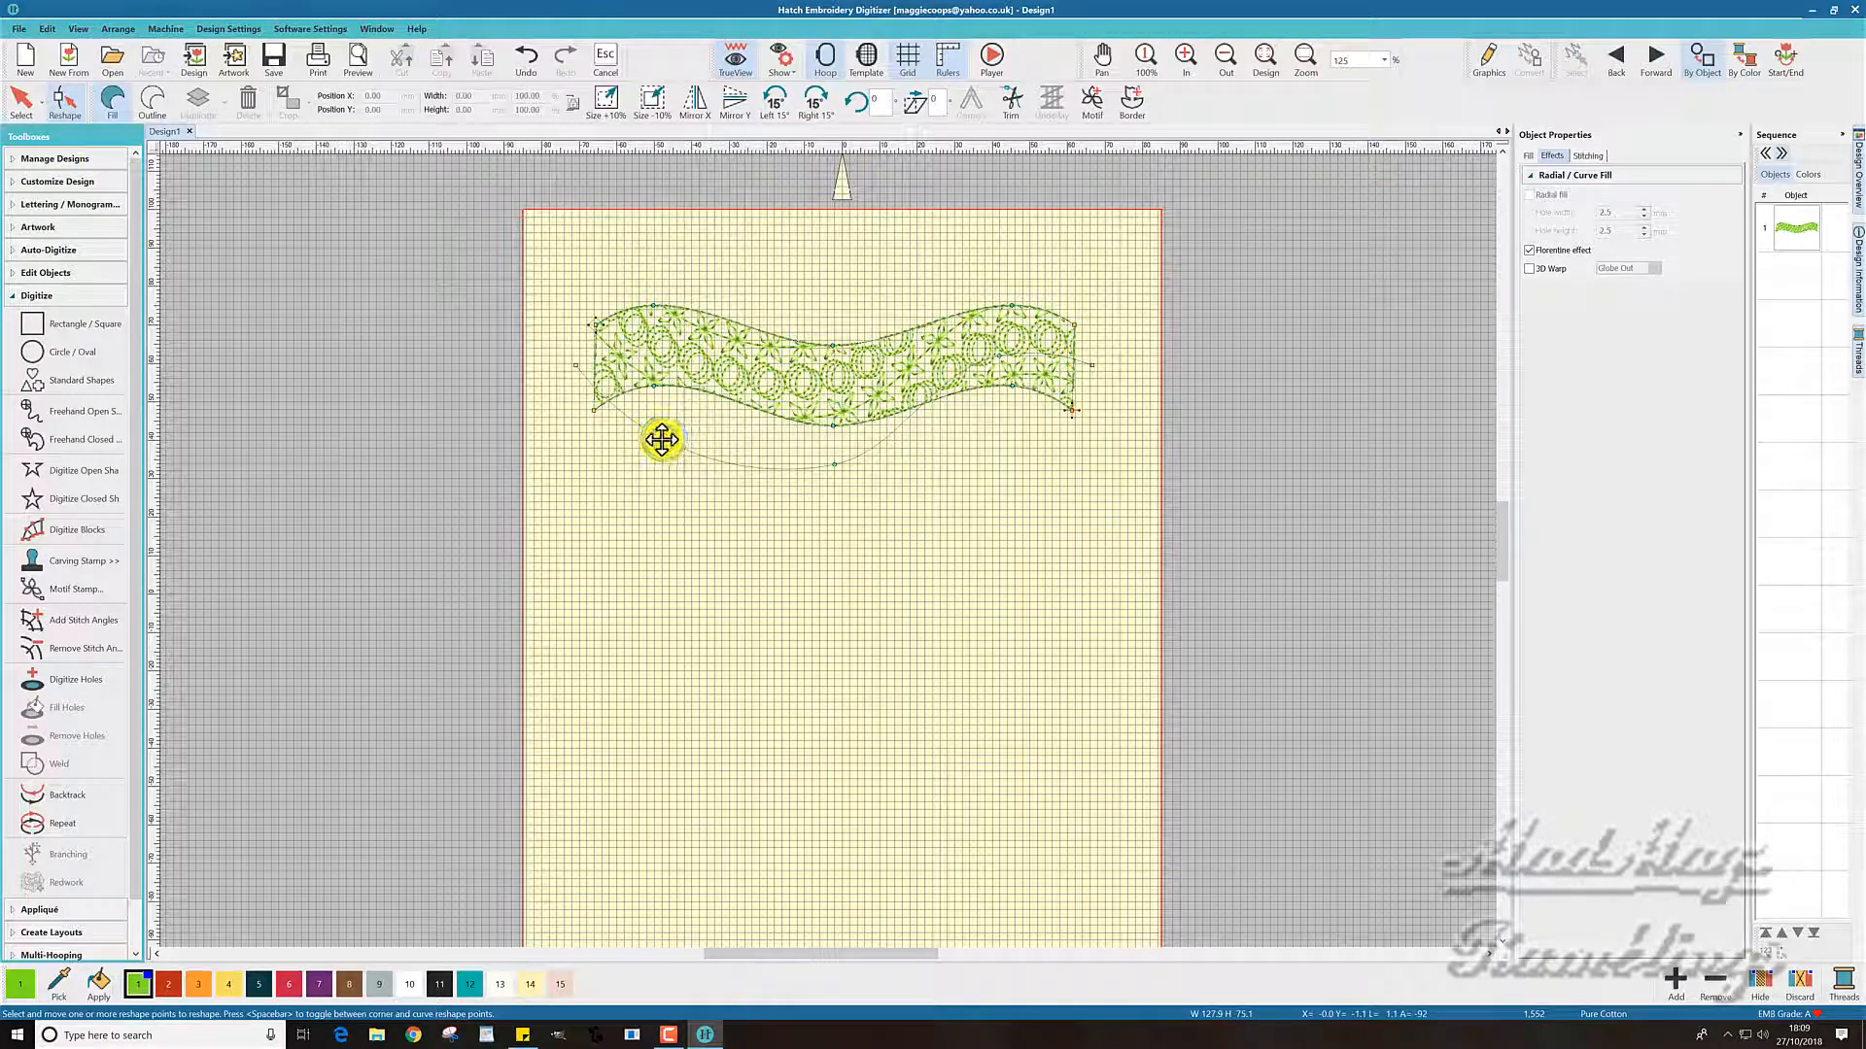
pyautogui.moveTo(663, 439); pyautogui.dragTo(663, 438)
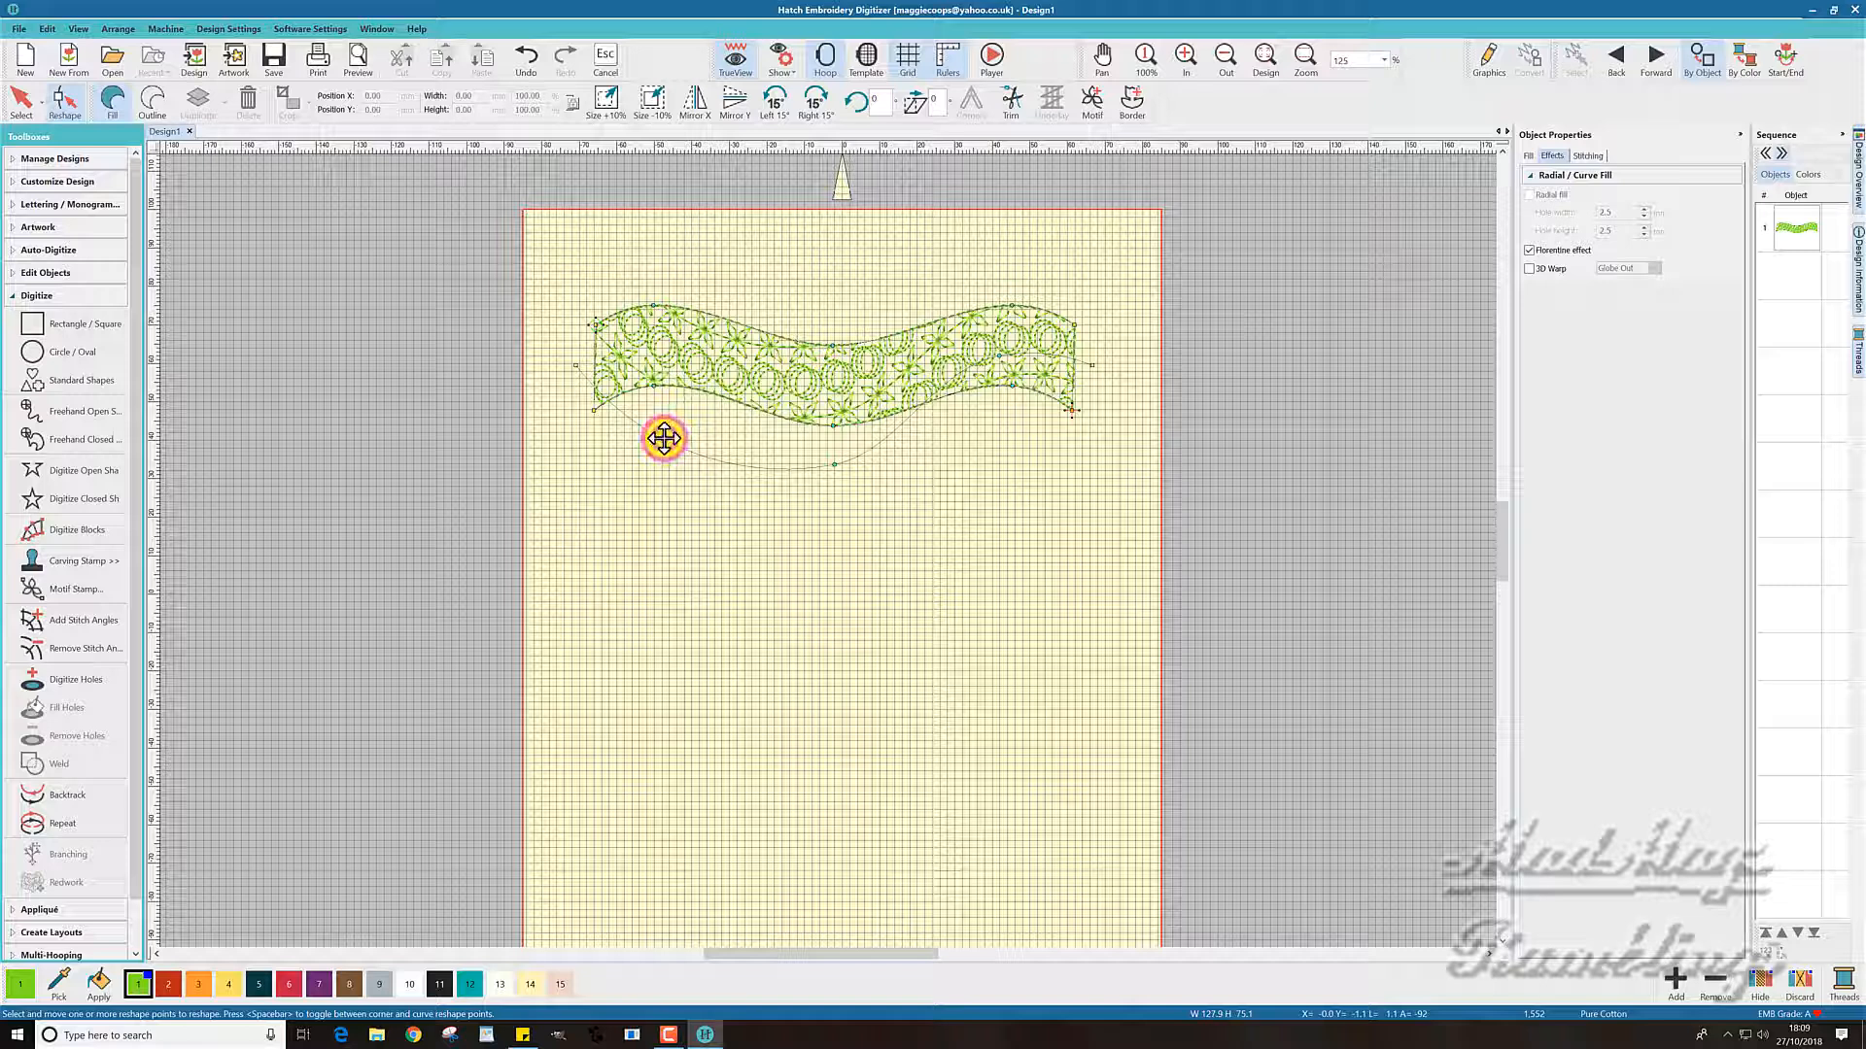
pyautogui.click(680, 350)
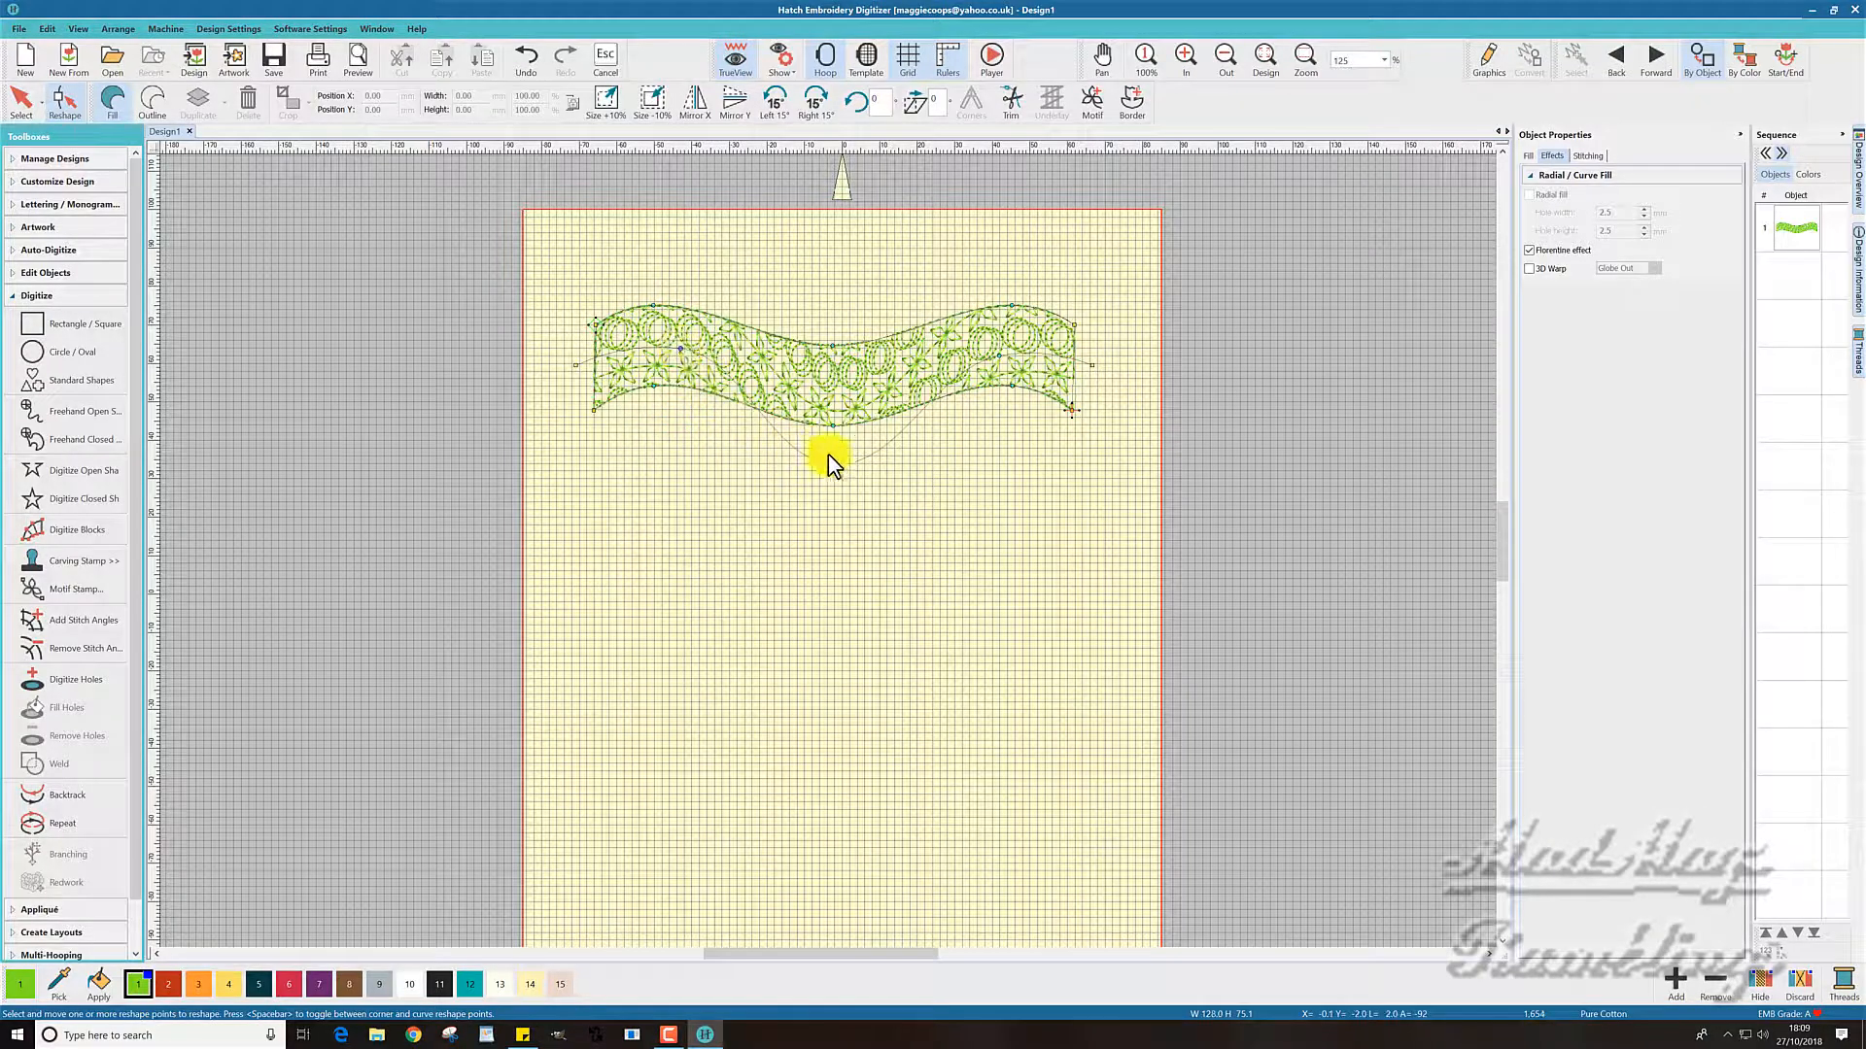
pyautogui.moveTo(834, 463); pyautogui.dragTo(836, 396)
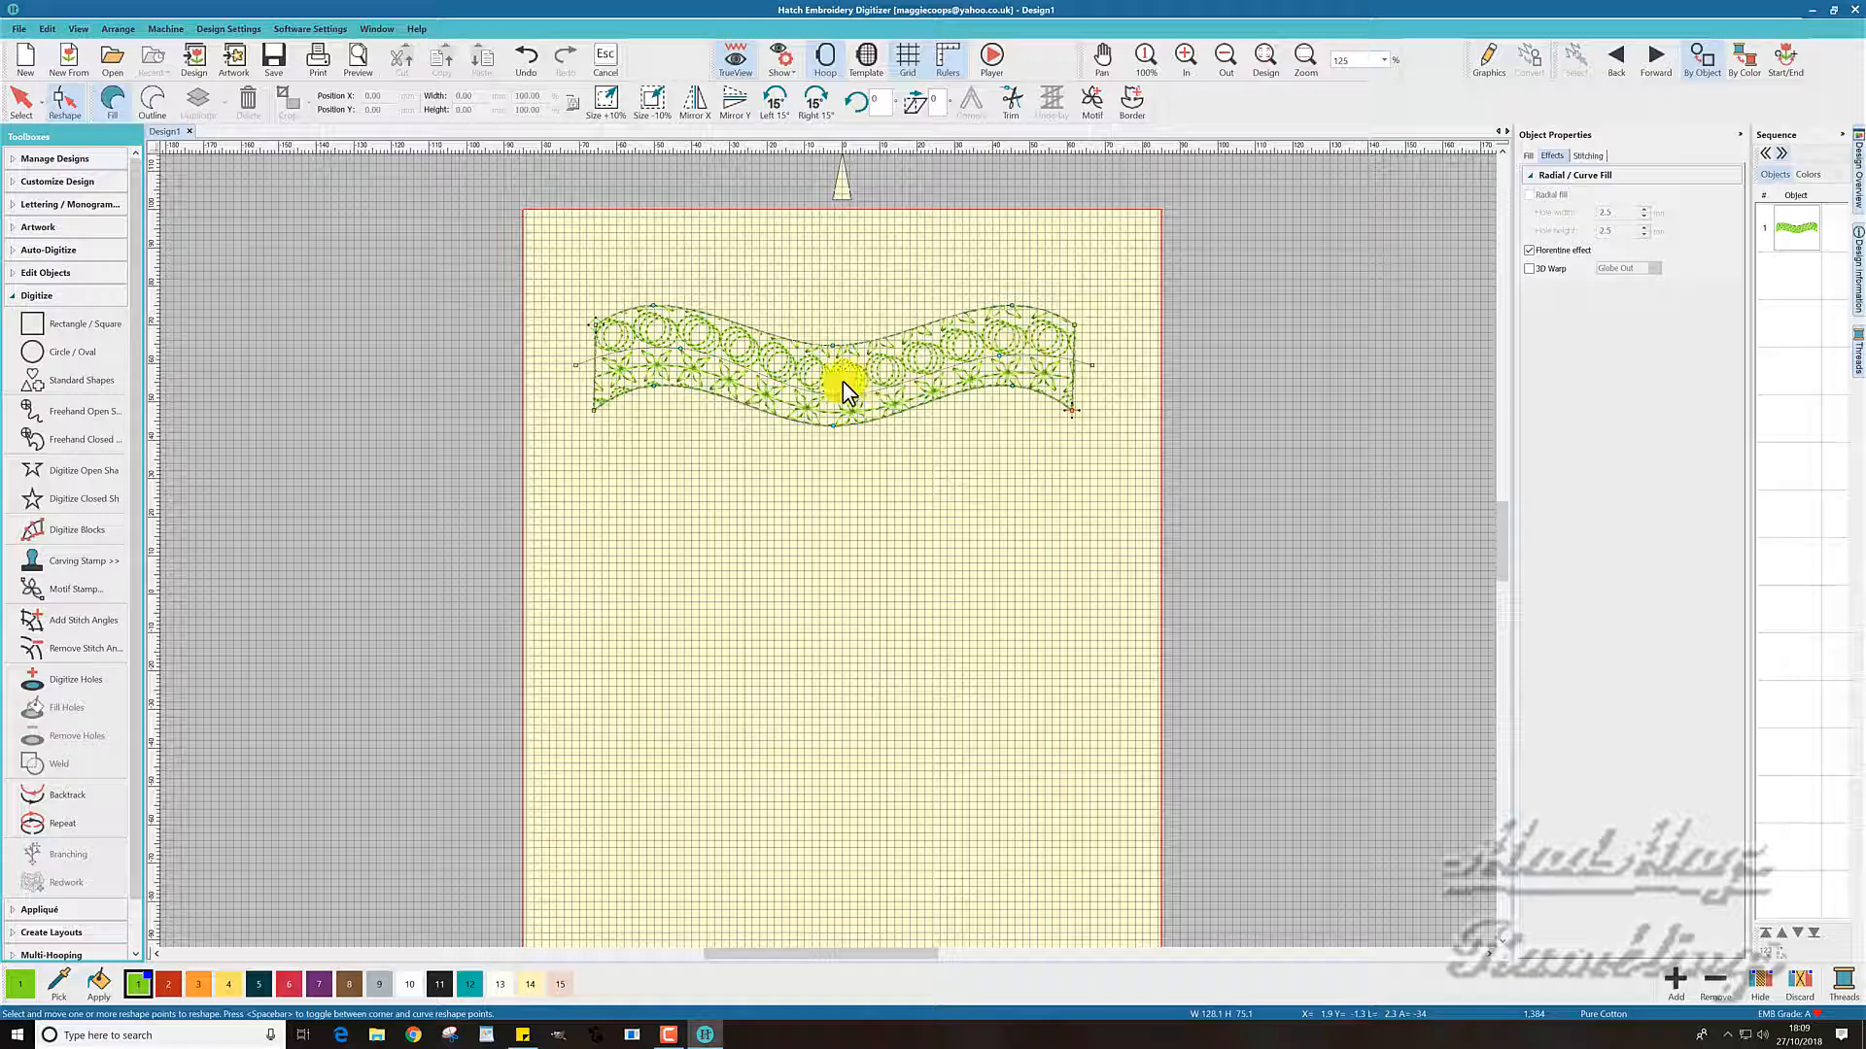
pyautogui.click(606, 55)
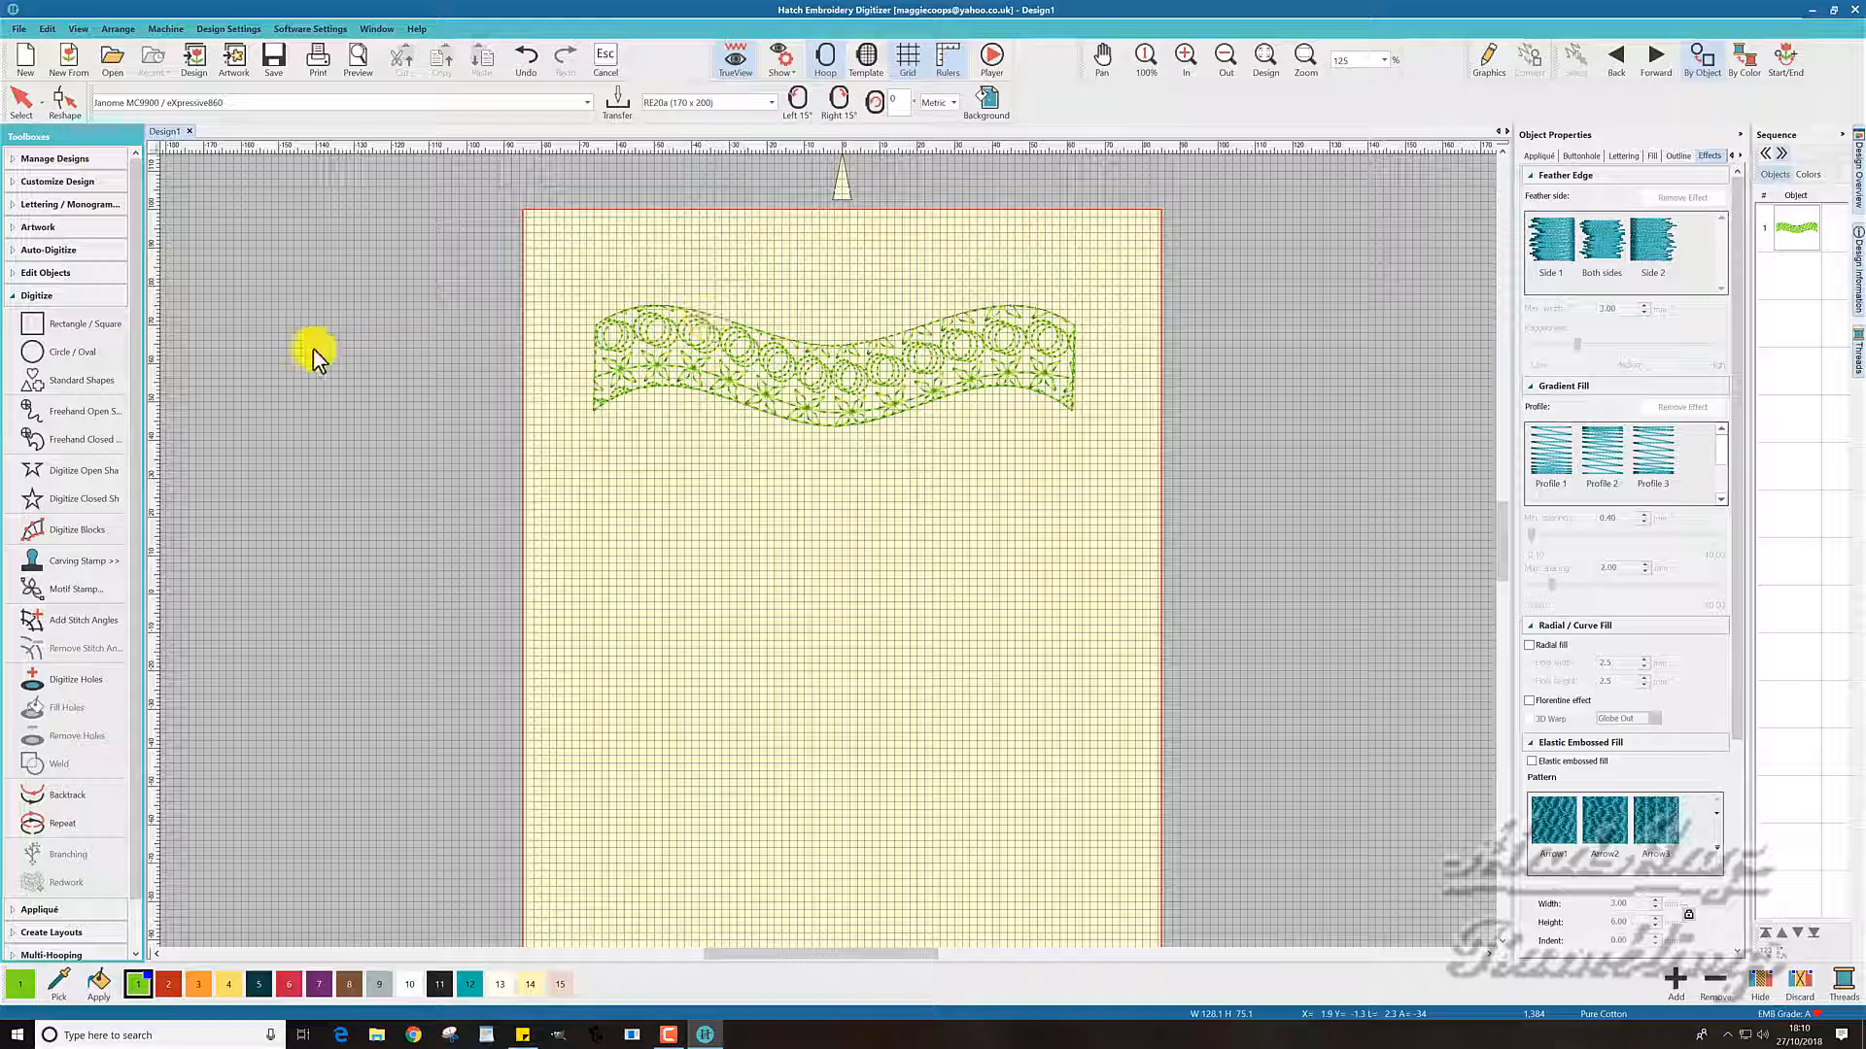
# Digitize an open wavy Single Run line about 113 mm wide below the band, using five curve points
pyautogui.click(98, 476)
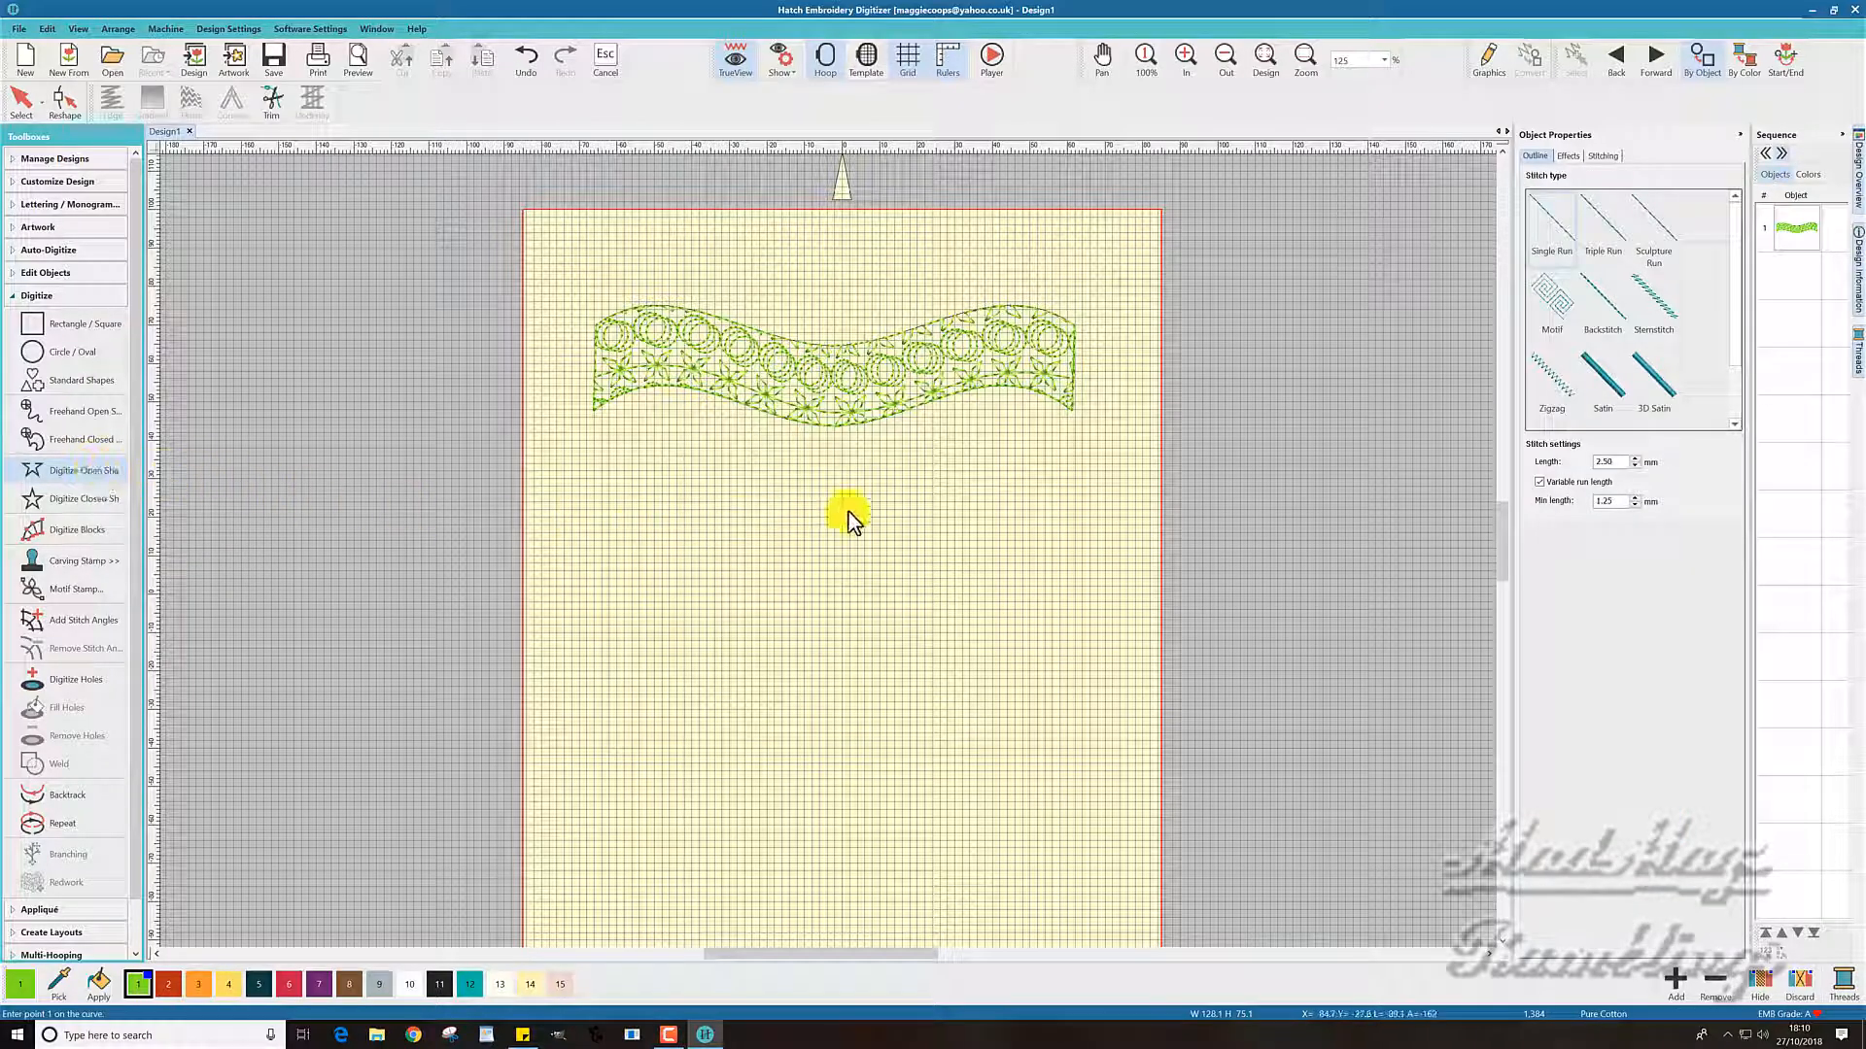
pyautogui.click(595, 602)
pyautogui.click(681, 577)
pyautogui.click(785, 594)
pyautogui.click(898, 569)
pyautogui.click(1018, 586)
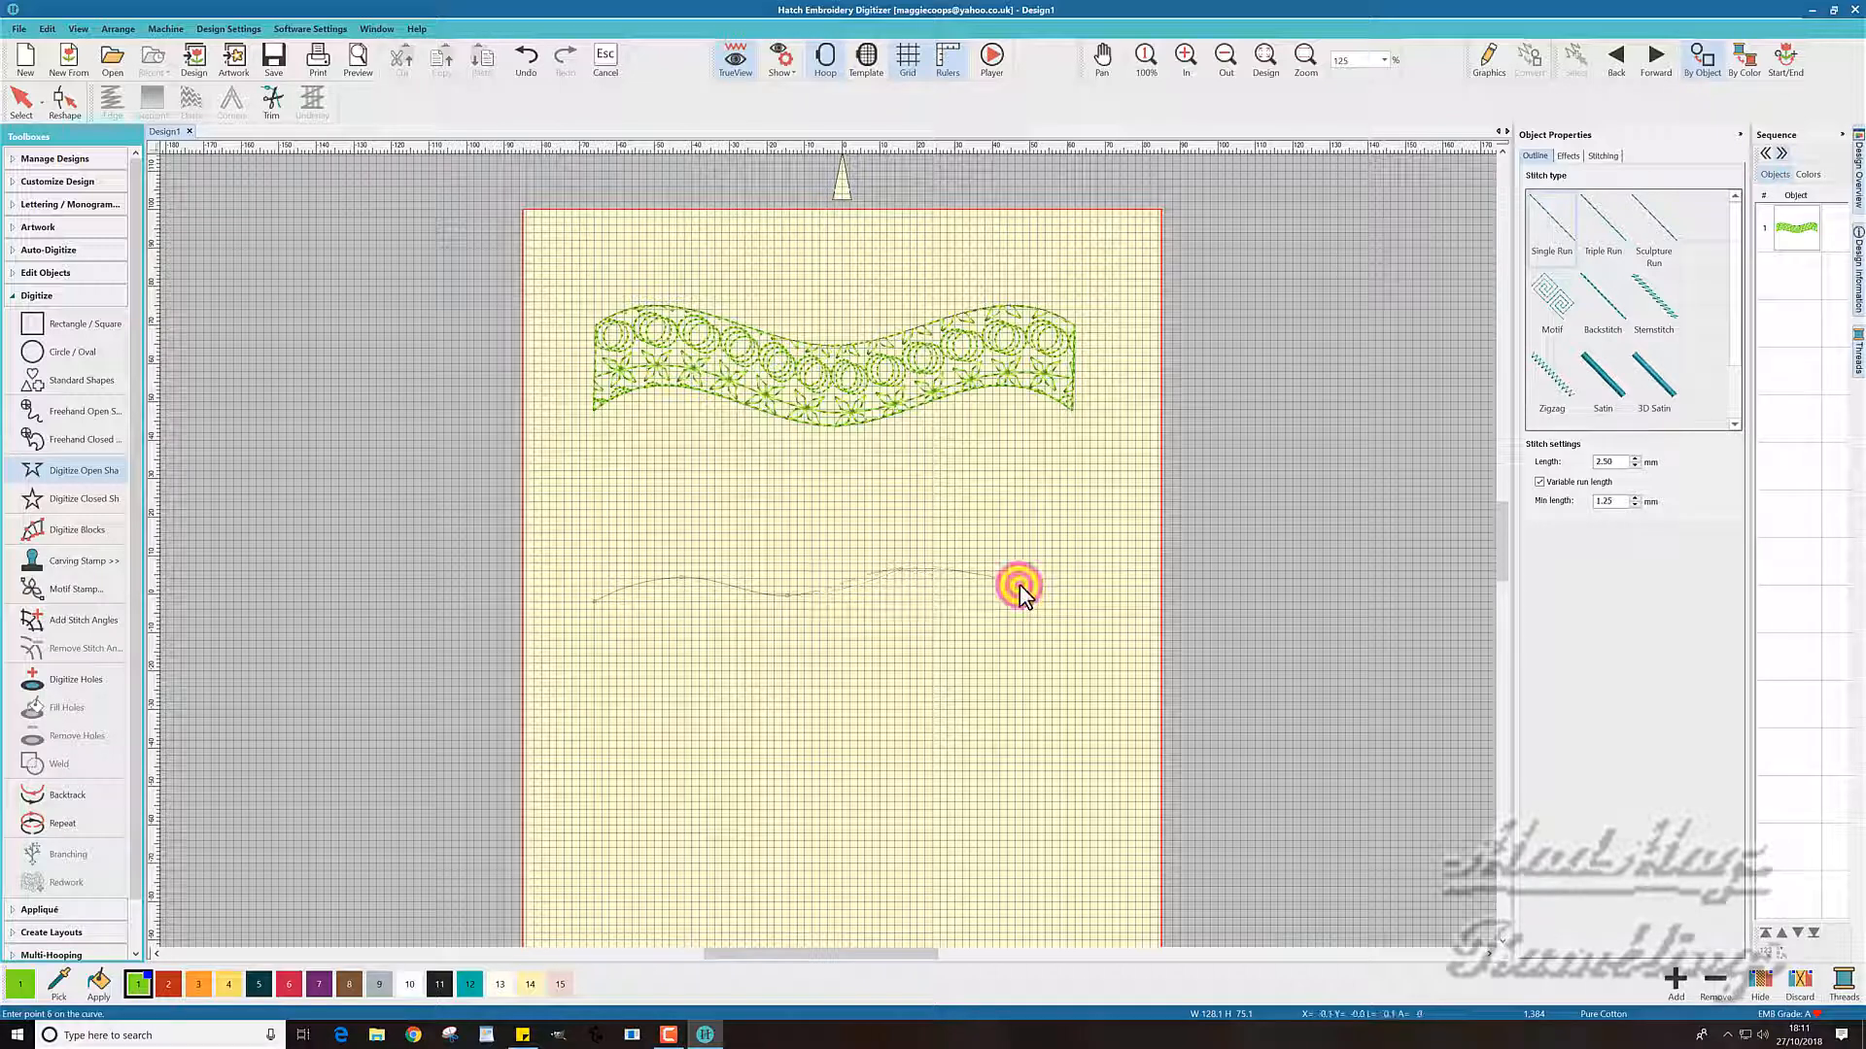
pyautogui.press('Return')
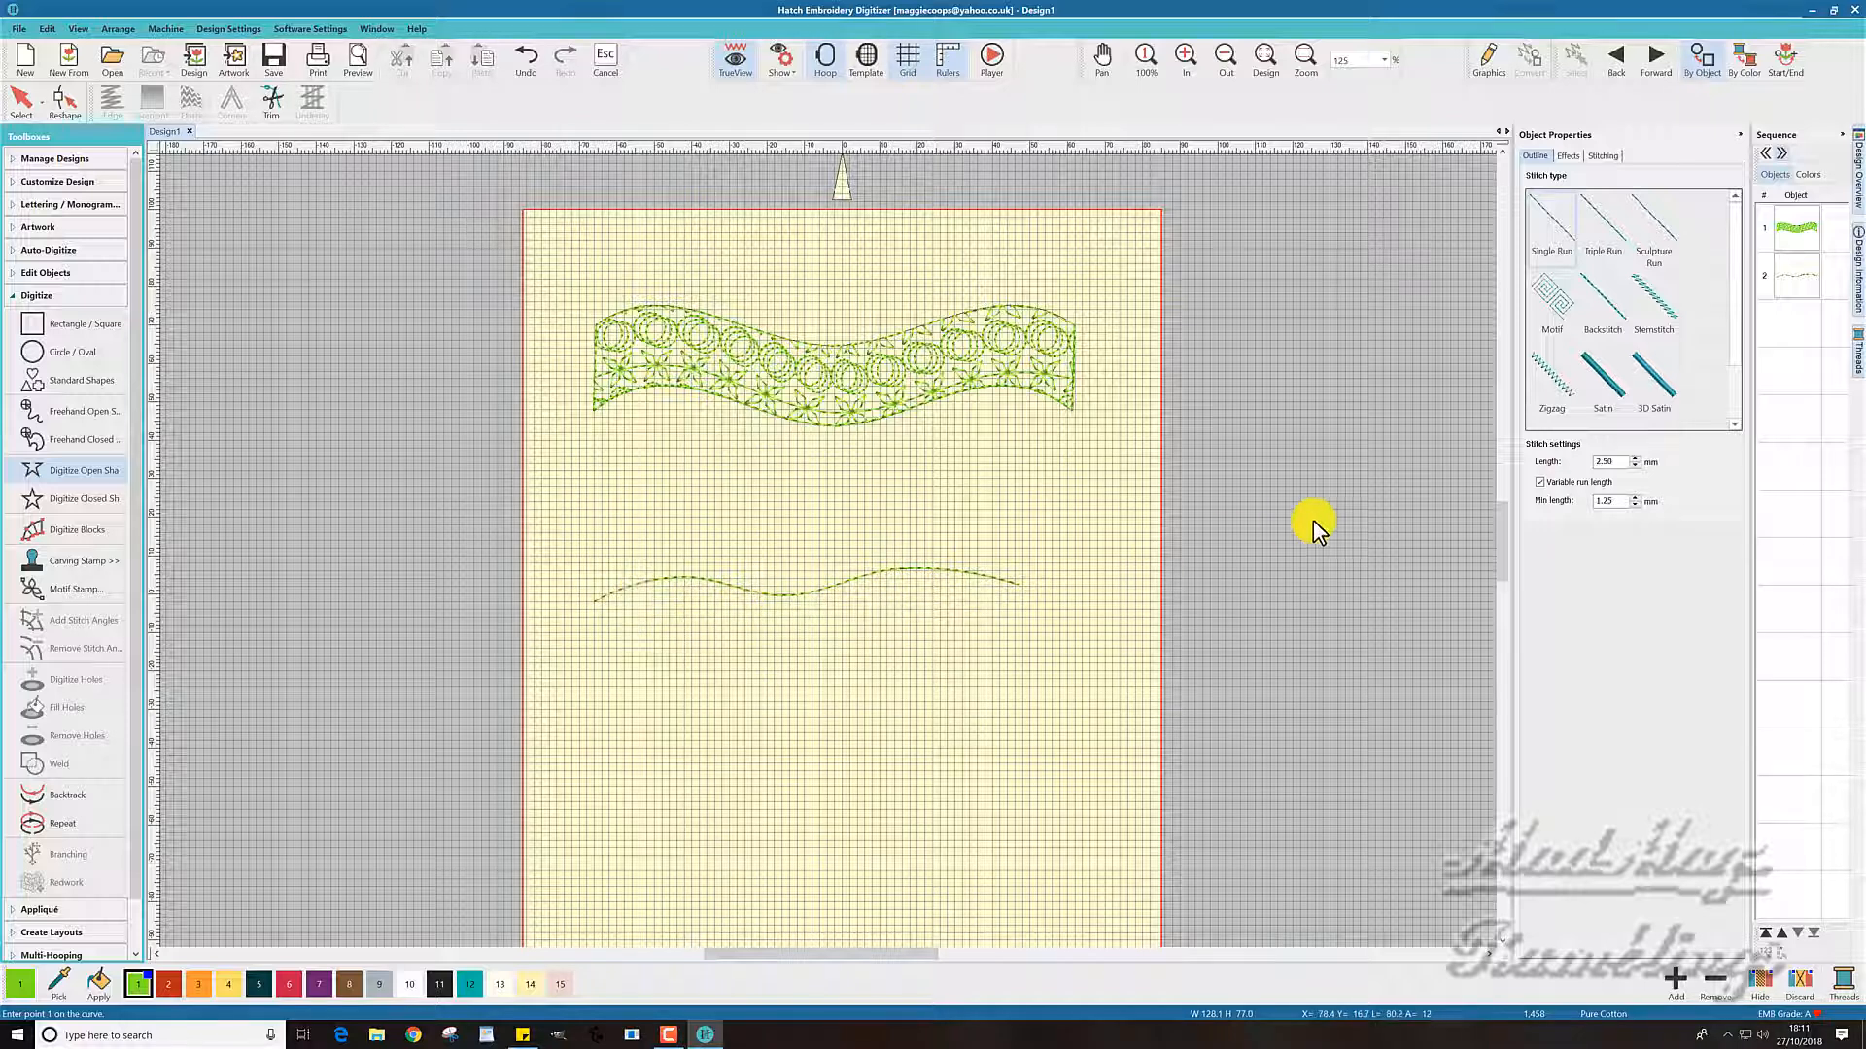
# Create four Single Run offset outlines around the wavy line, spaced 5.00 mm apart, without object outlines
pyautogui.click(1798, 276)
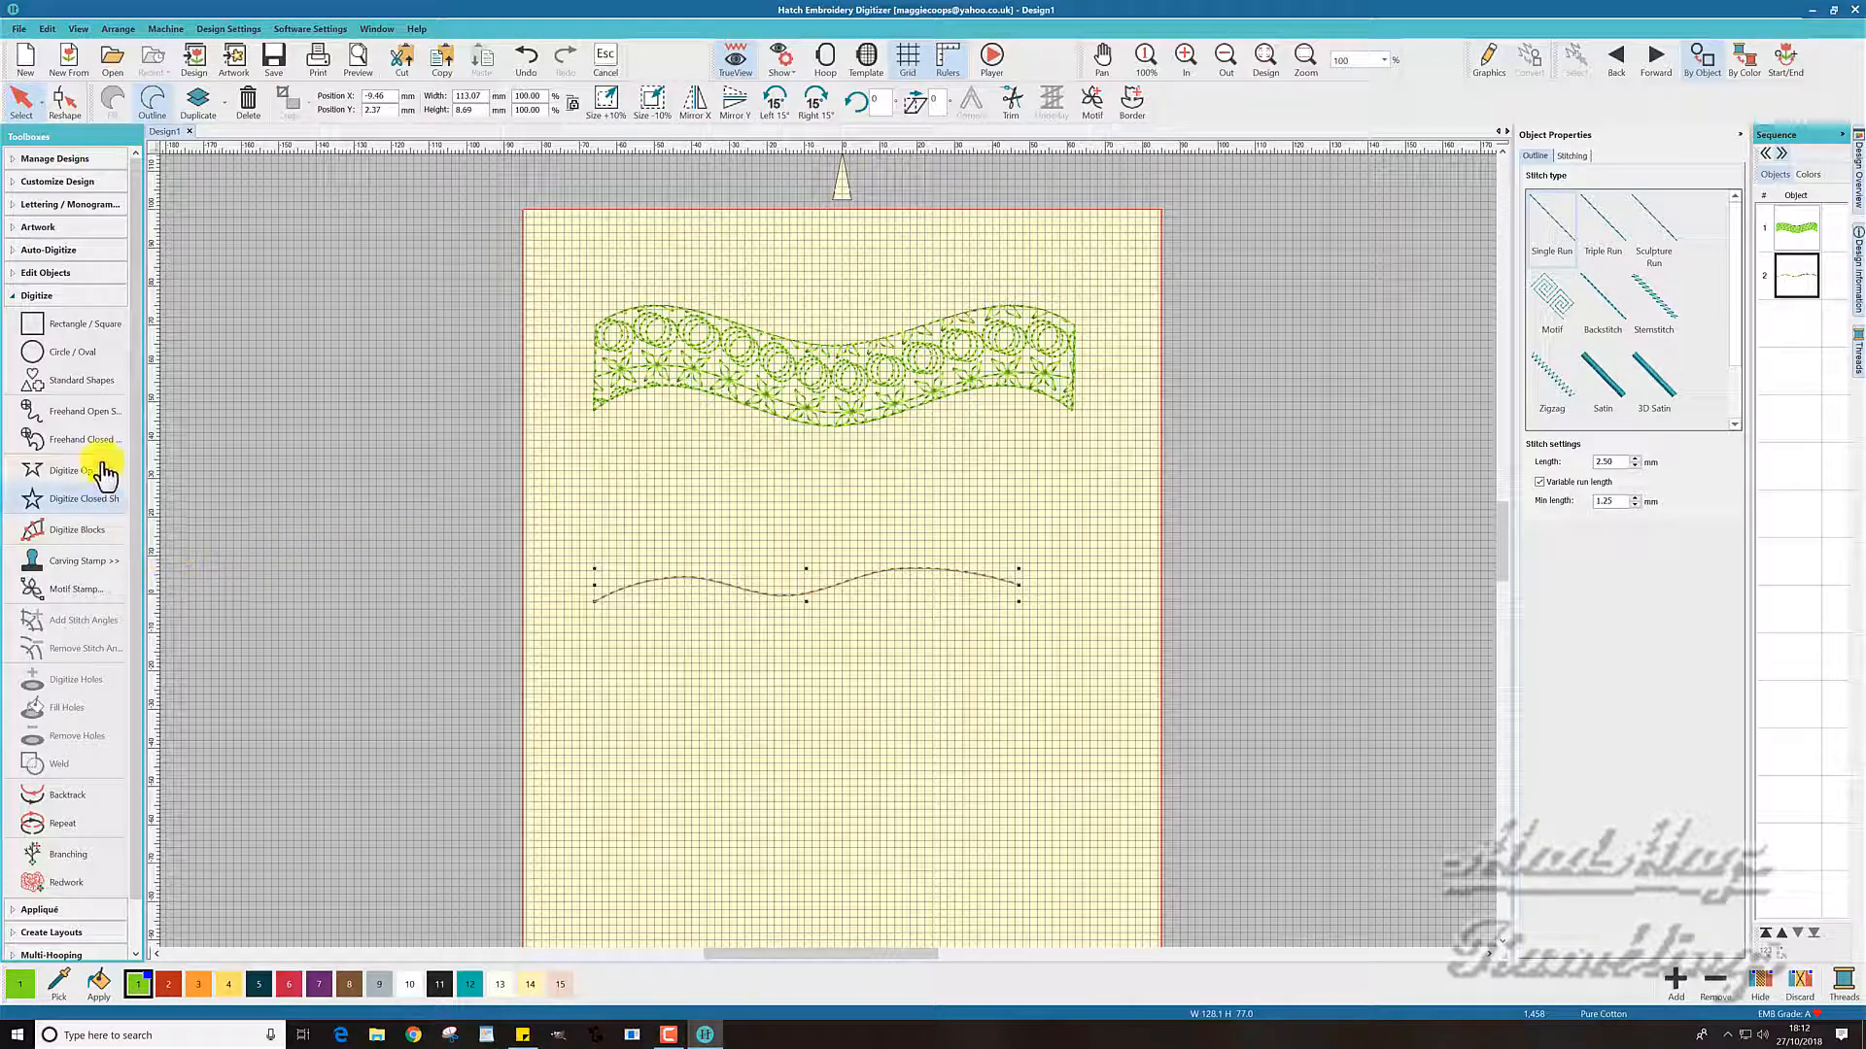
pyautogui.click(21, 295)
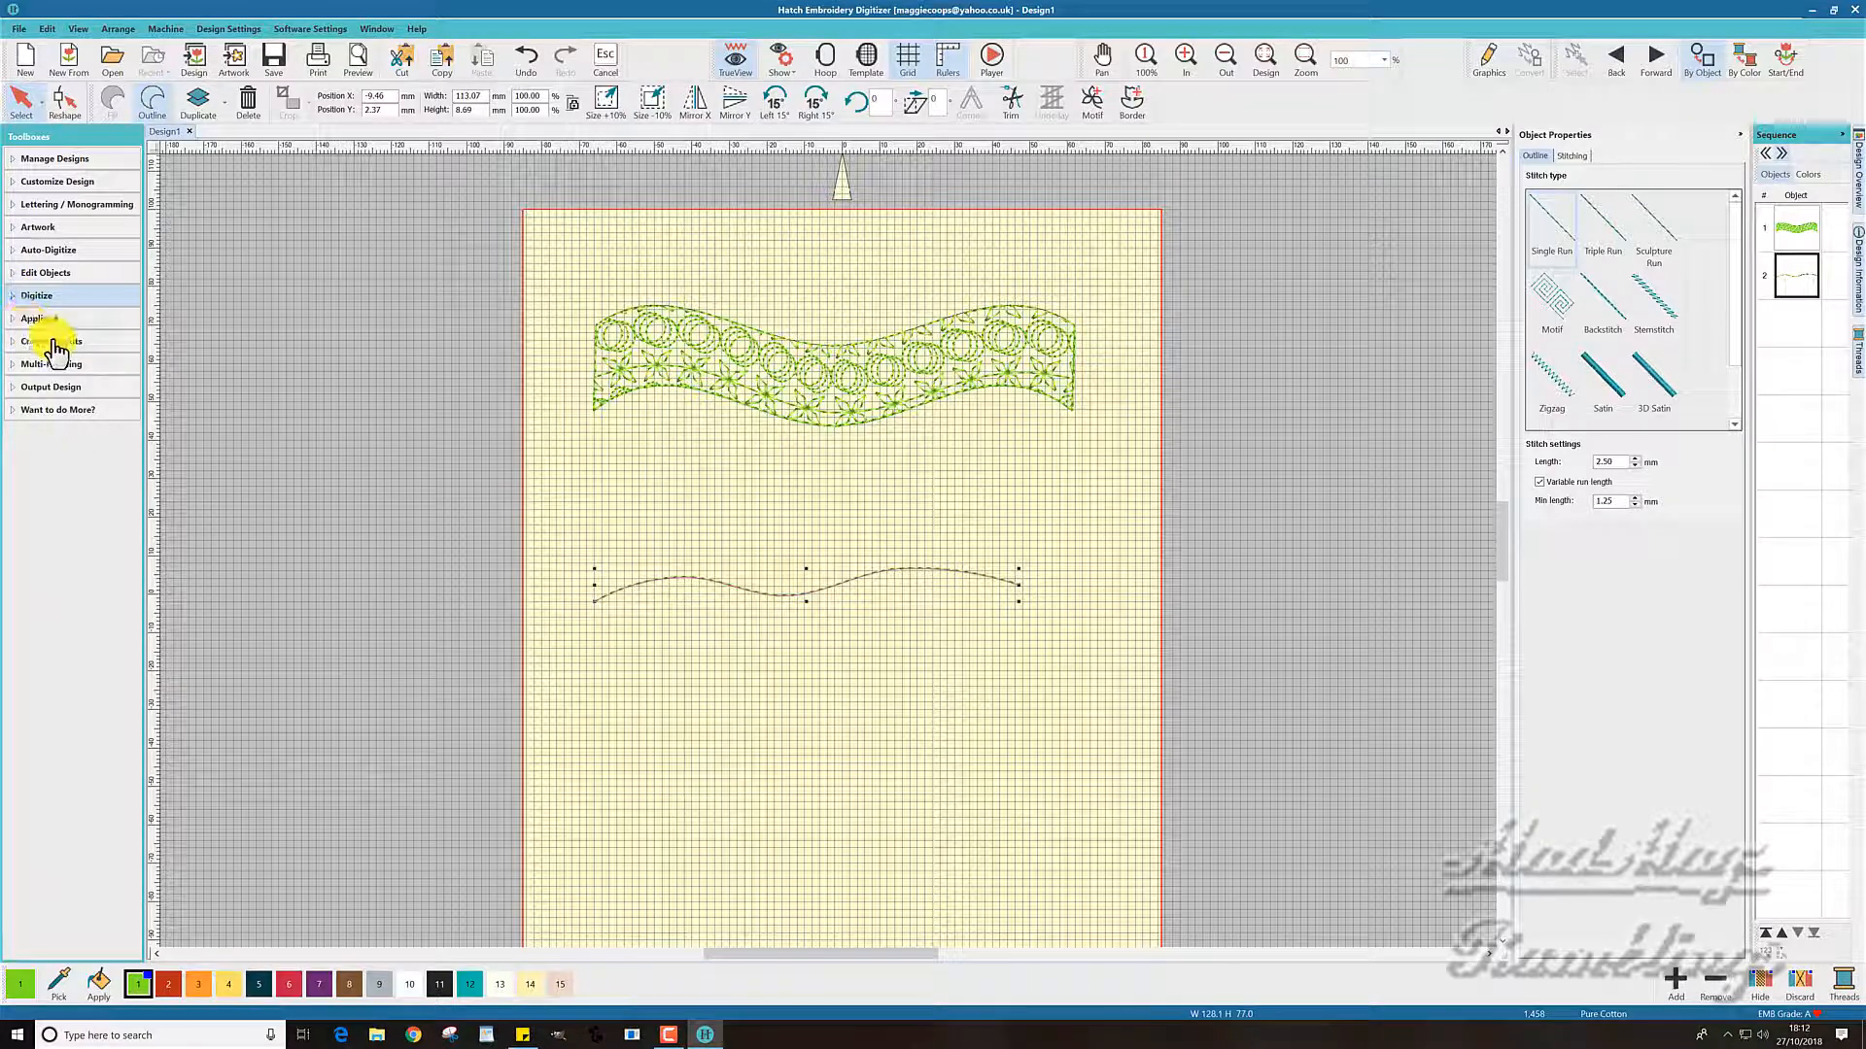
pyautogui.click(51, 343)
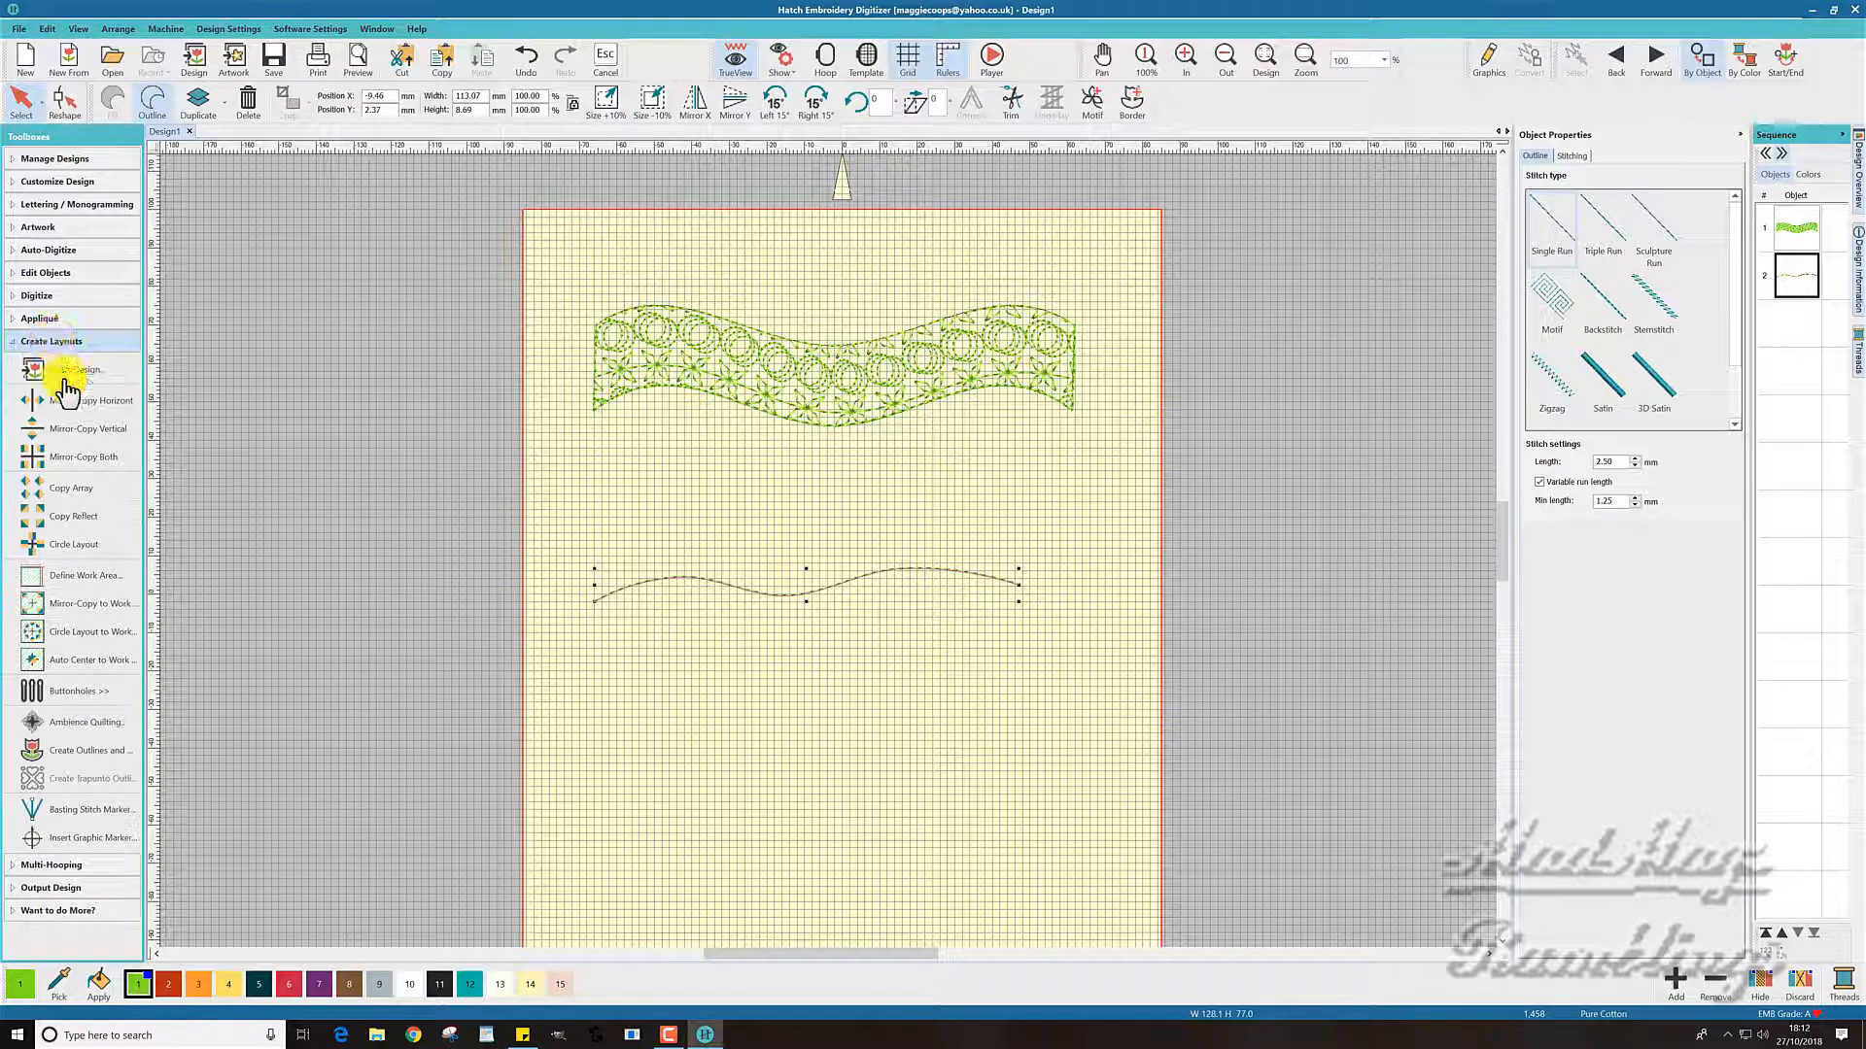
pyautogui.click(88, 759)
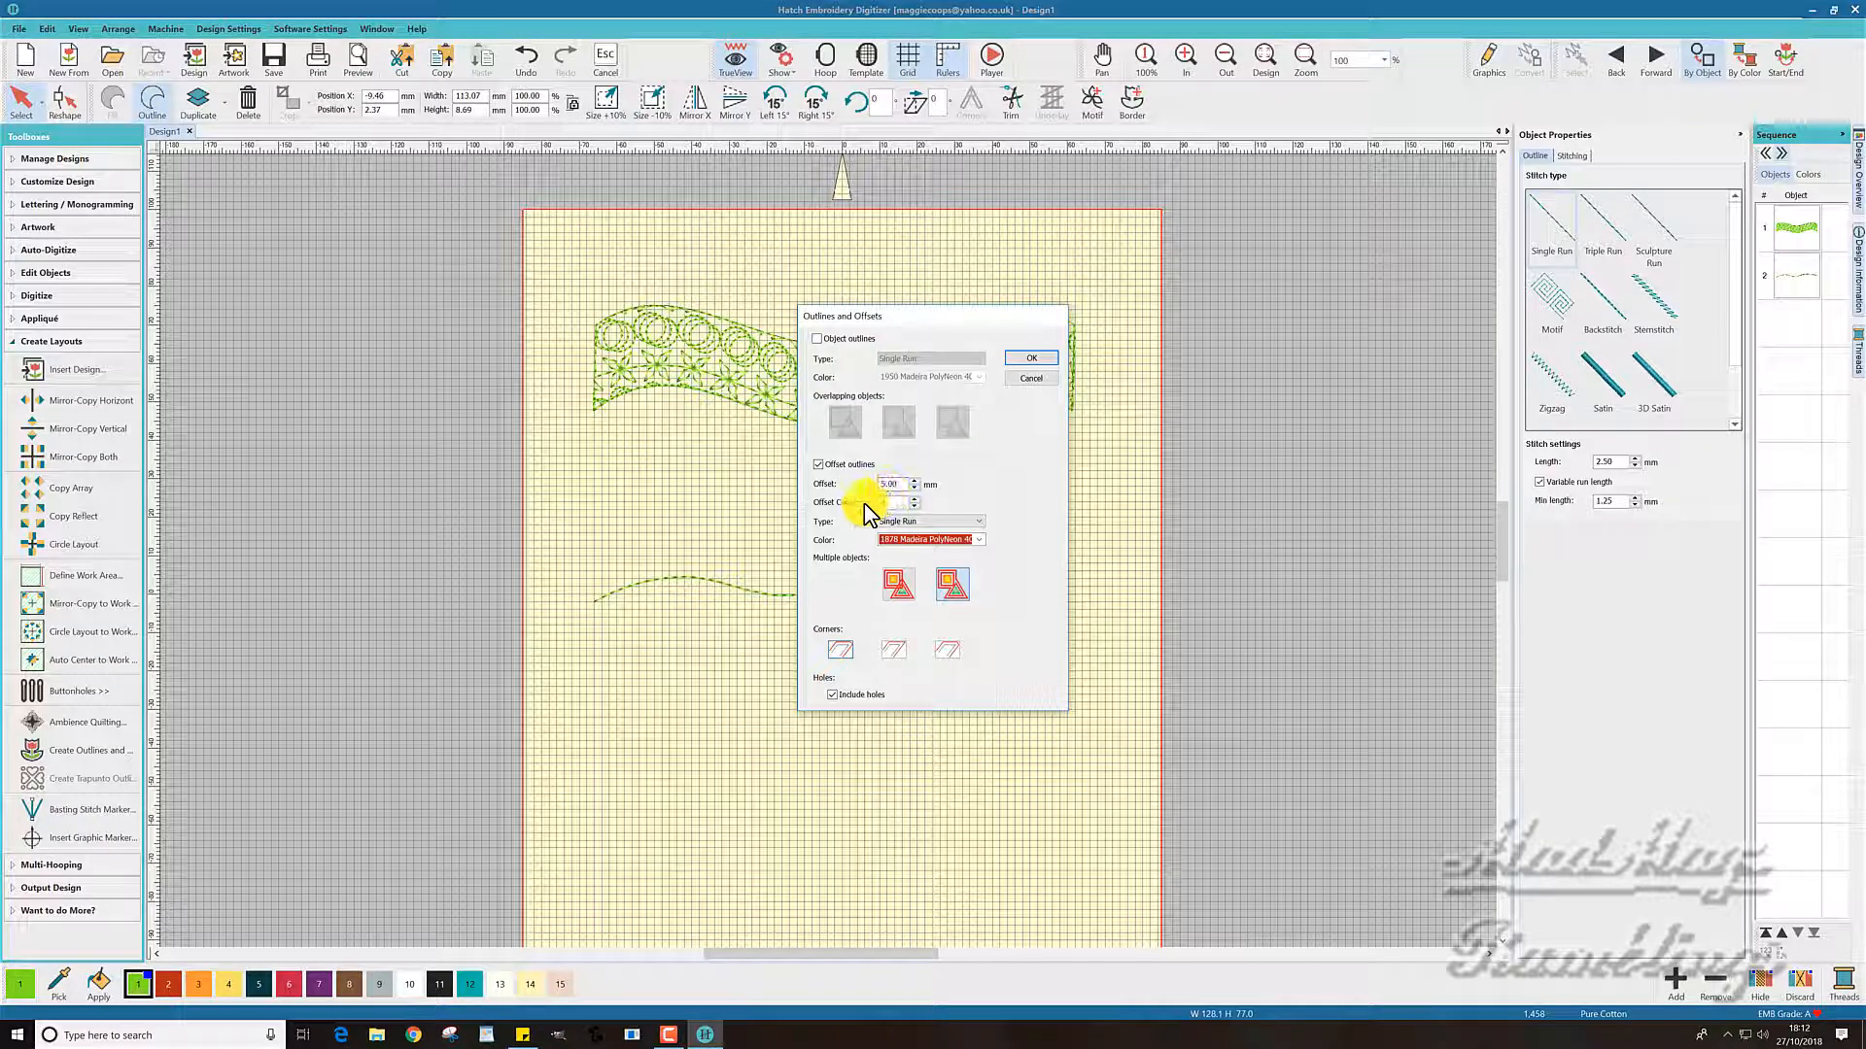
pyautogui.click(891, 503)
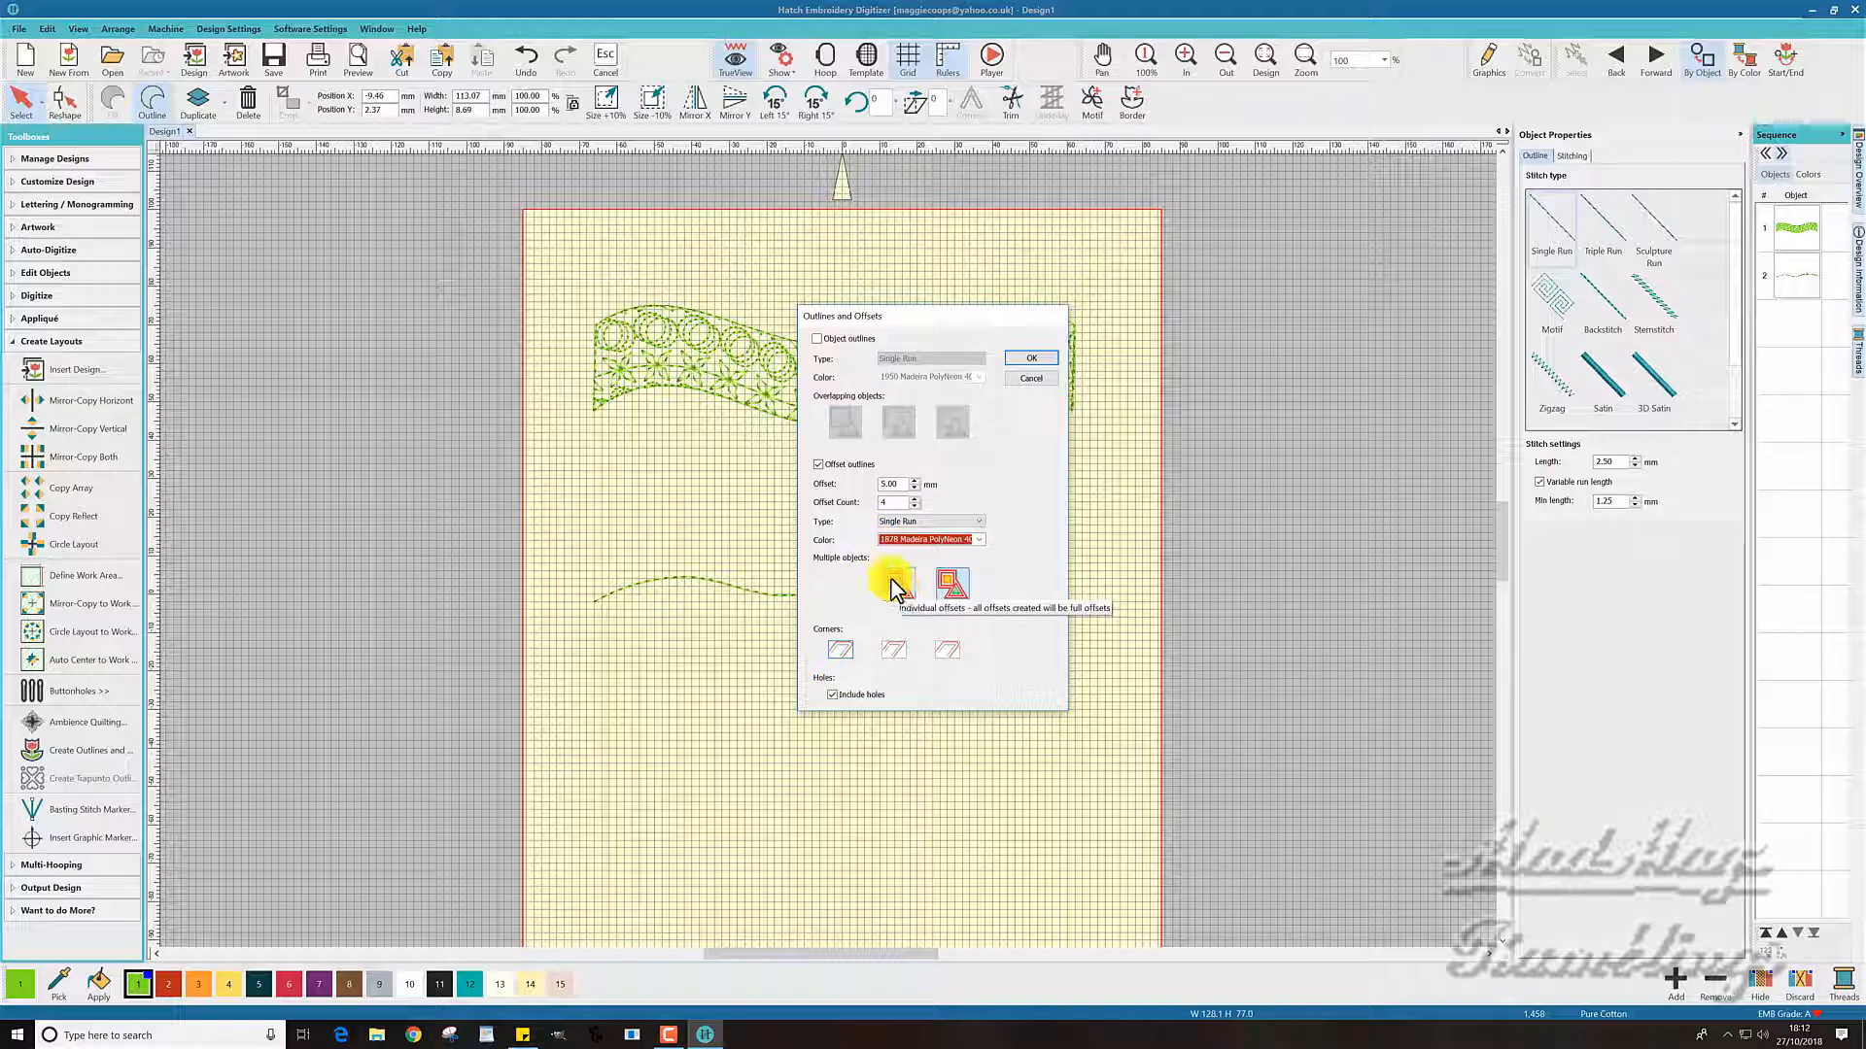
pyautogui.click(953, 587)
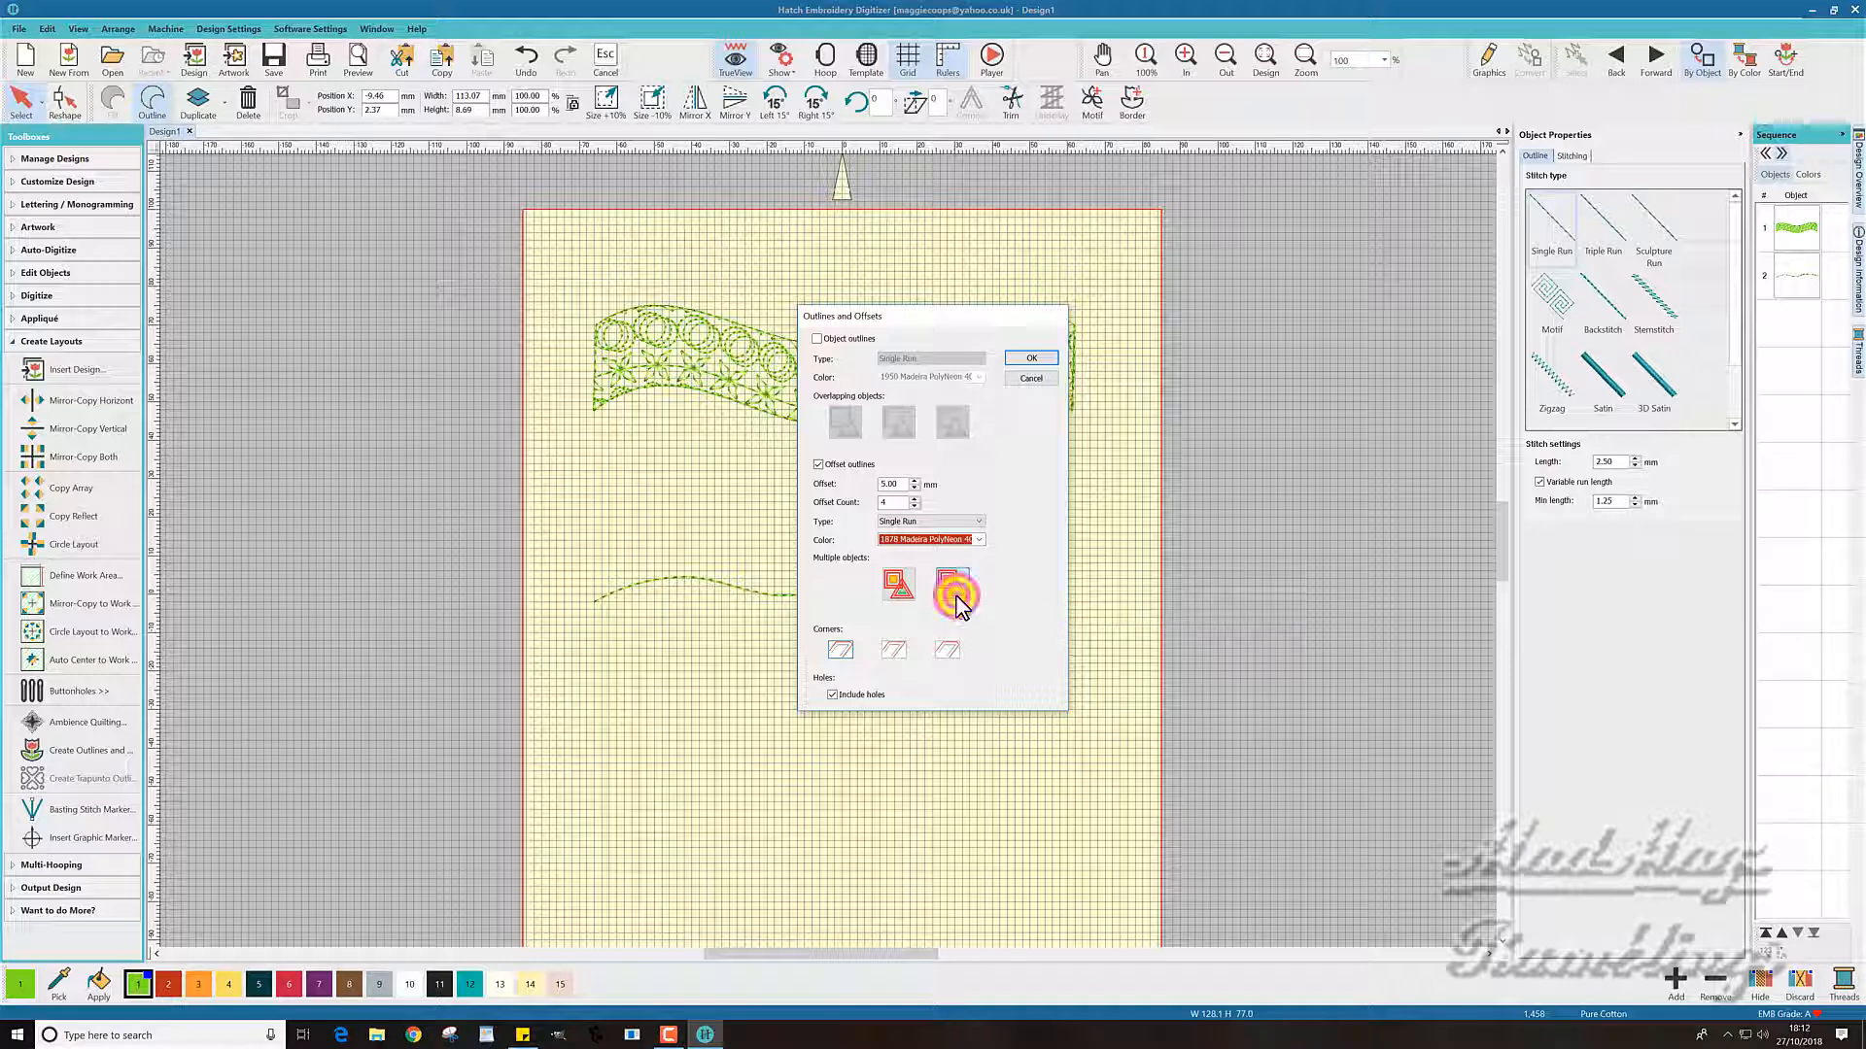
pyautogui.click(848, 650)
pyautogui.click(1030, 359)
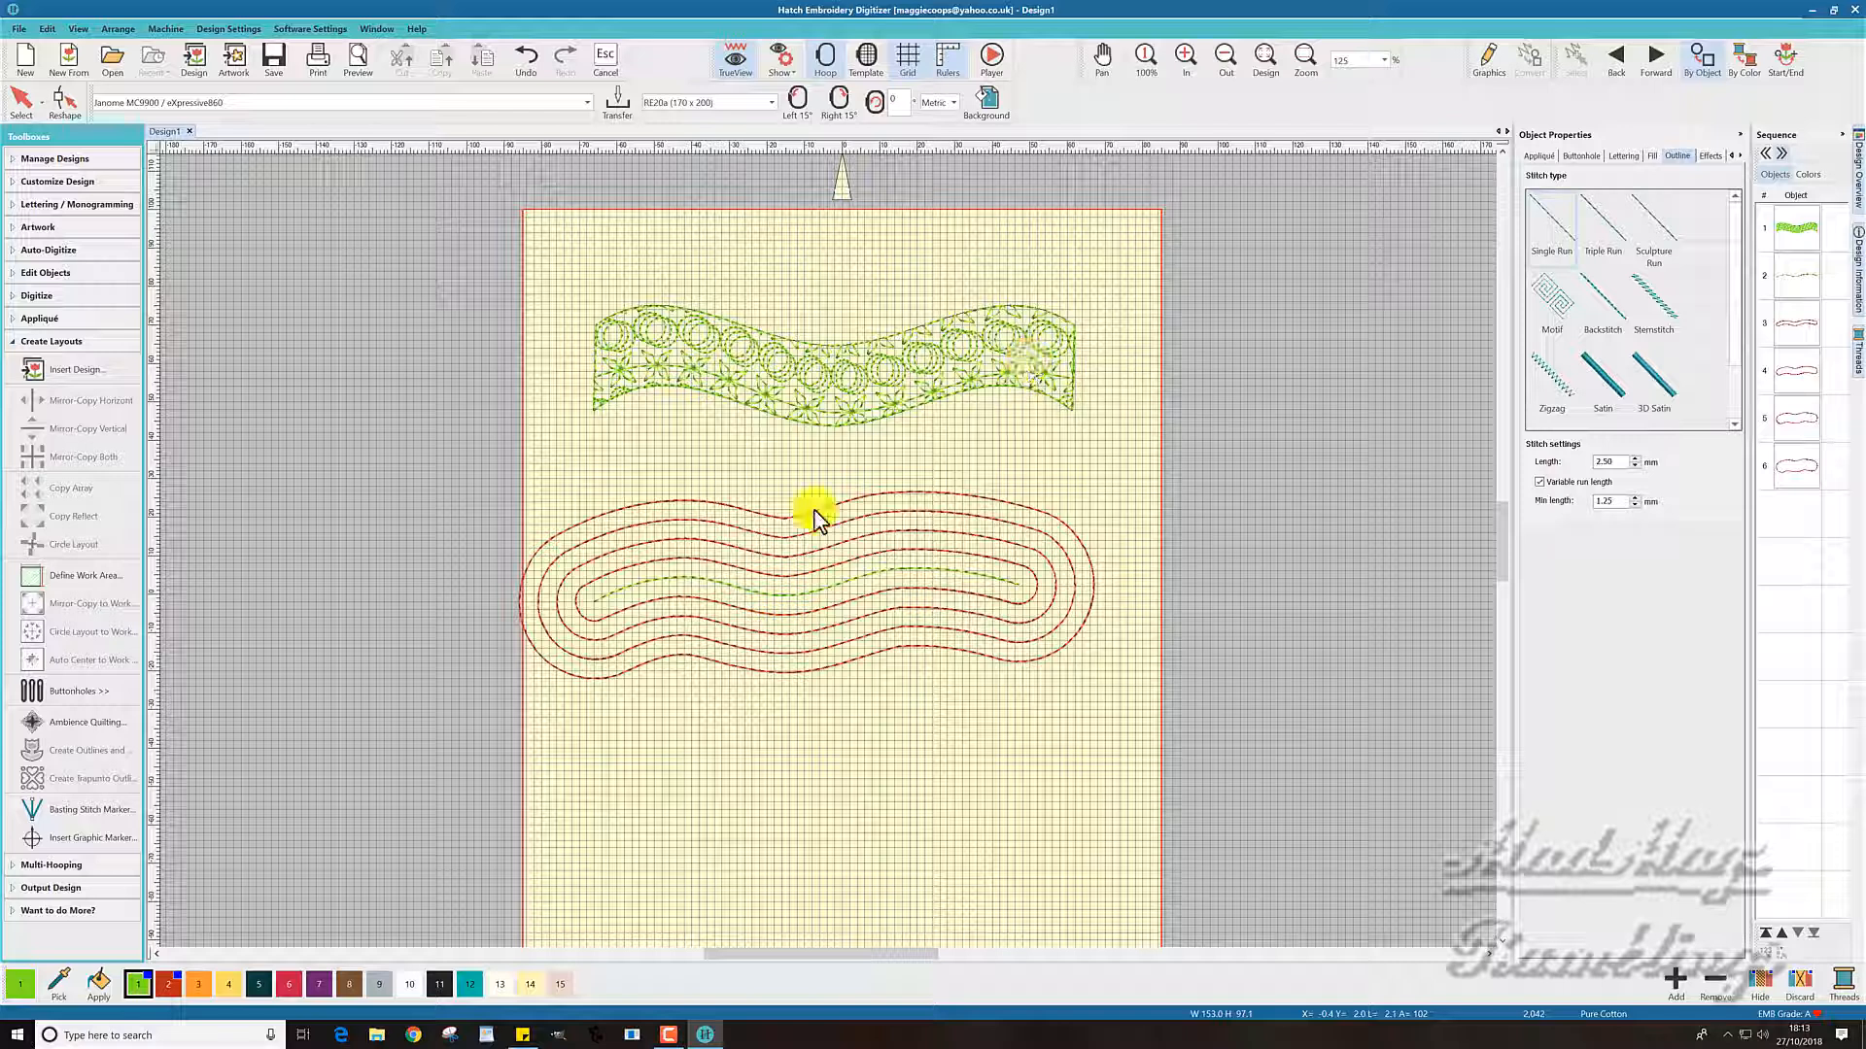
# Reshape the outermost offset outline by pulling its upper central dip up into a peak and adjusting the curve on the peak's right side
pyautogui.click(1797, 466)
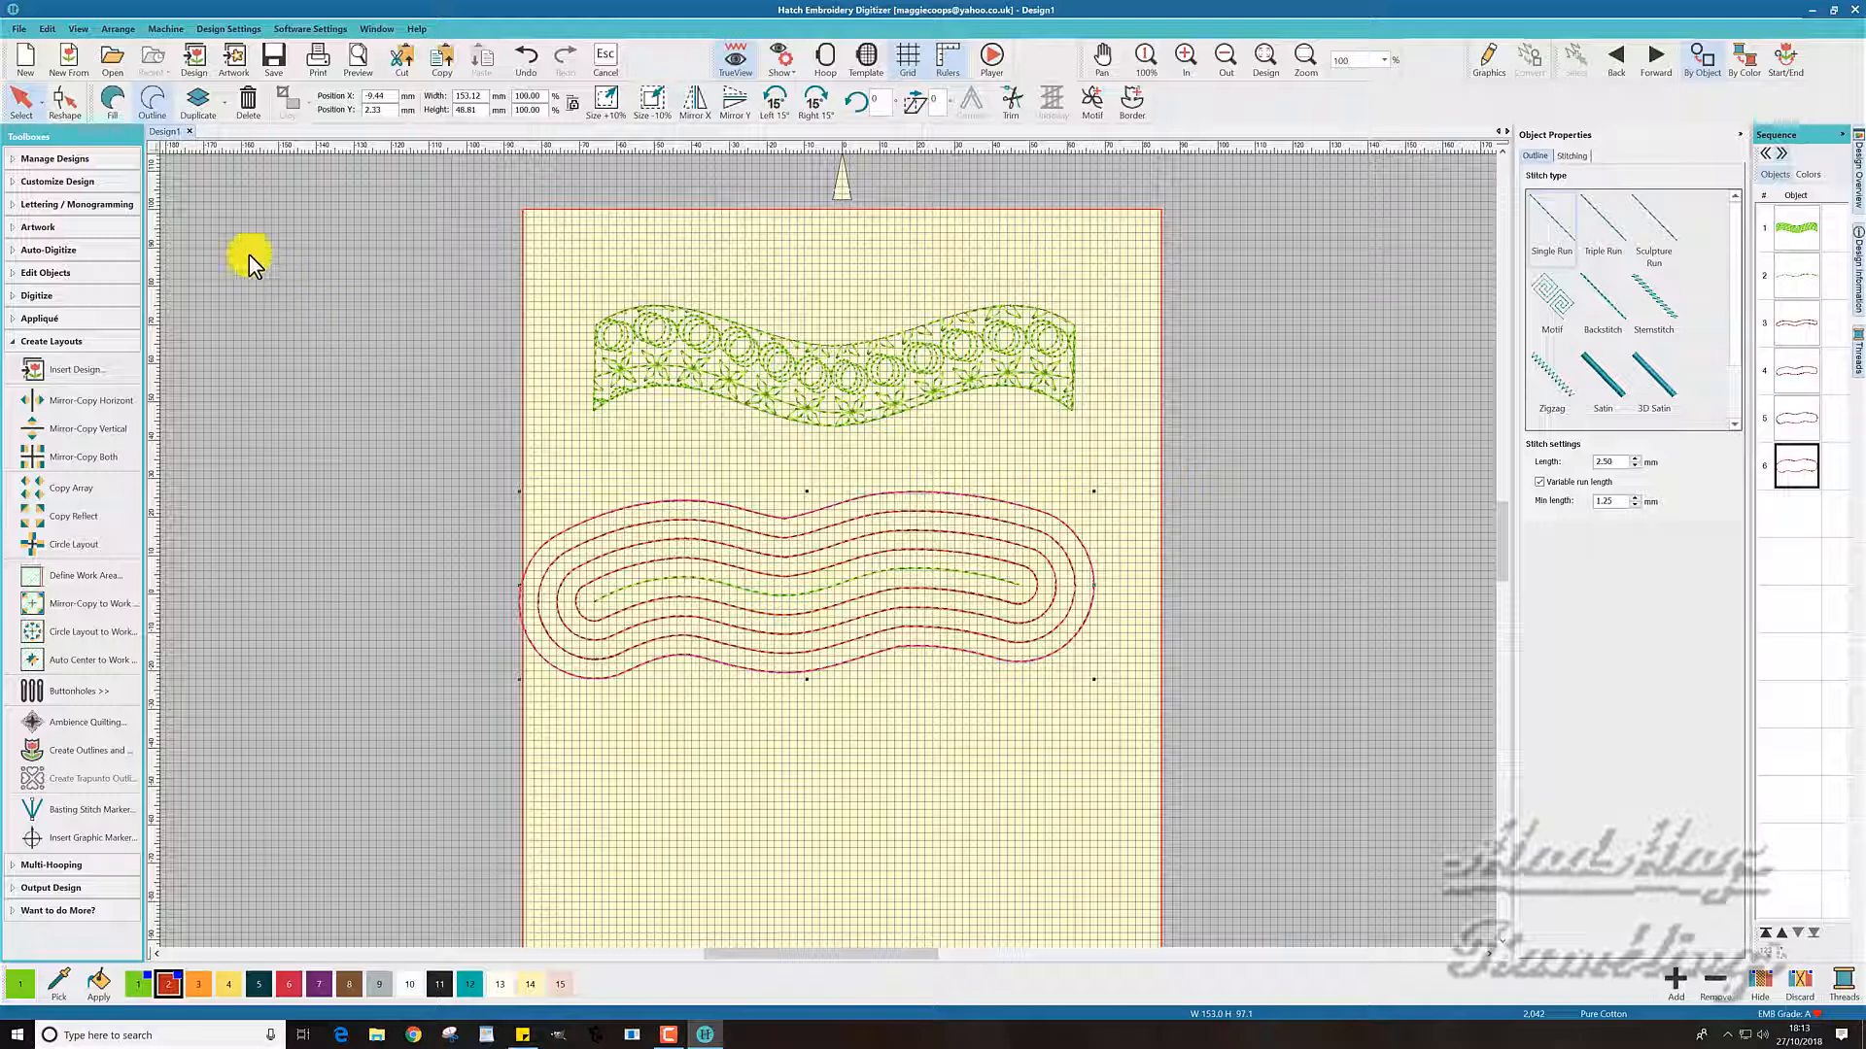
pyautogui.click(65, 98)
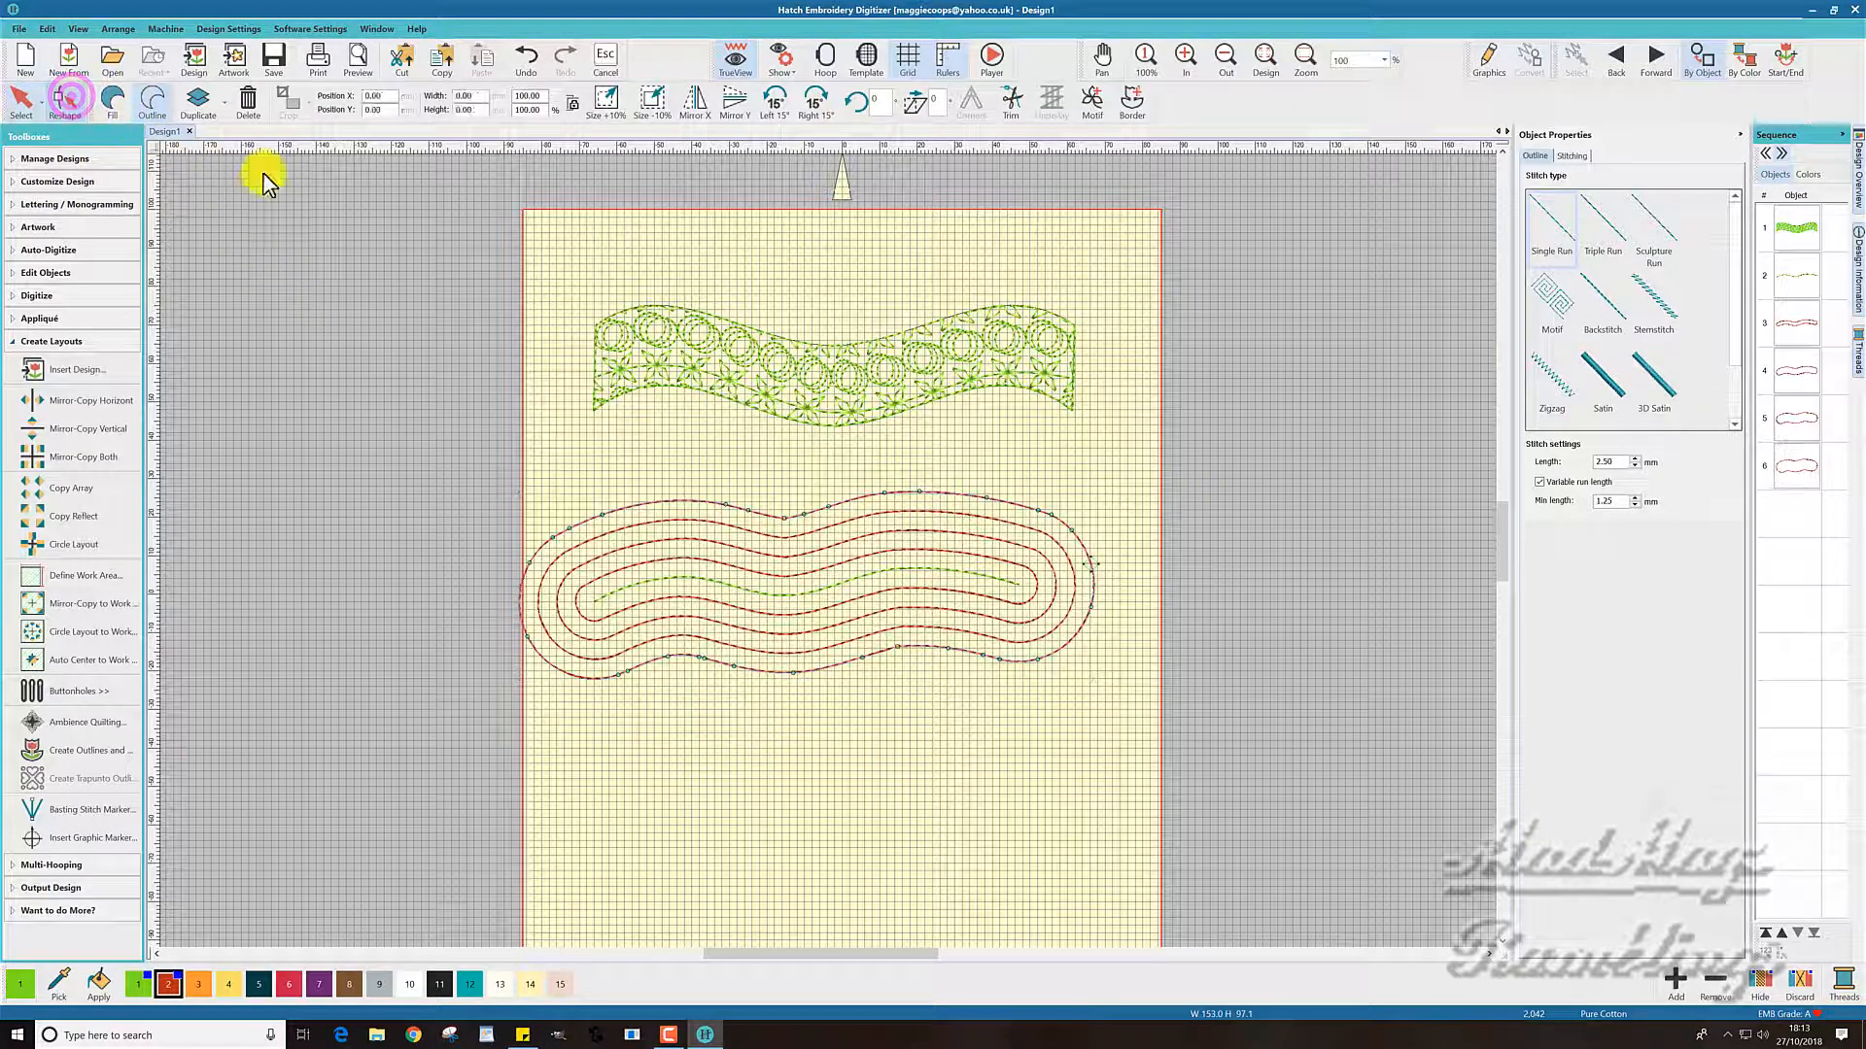
pyautogui.click(783, 520)
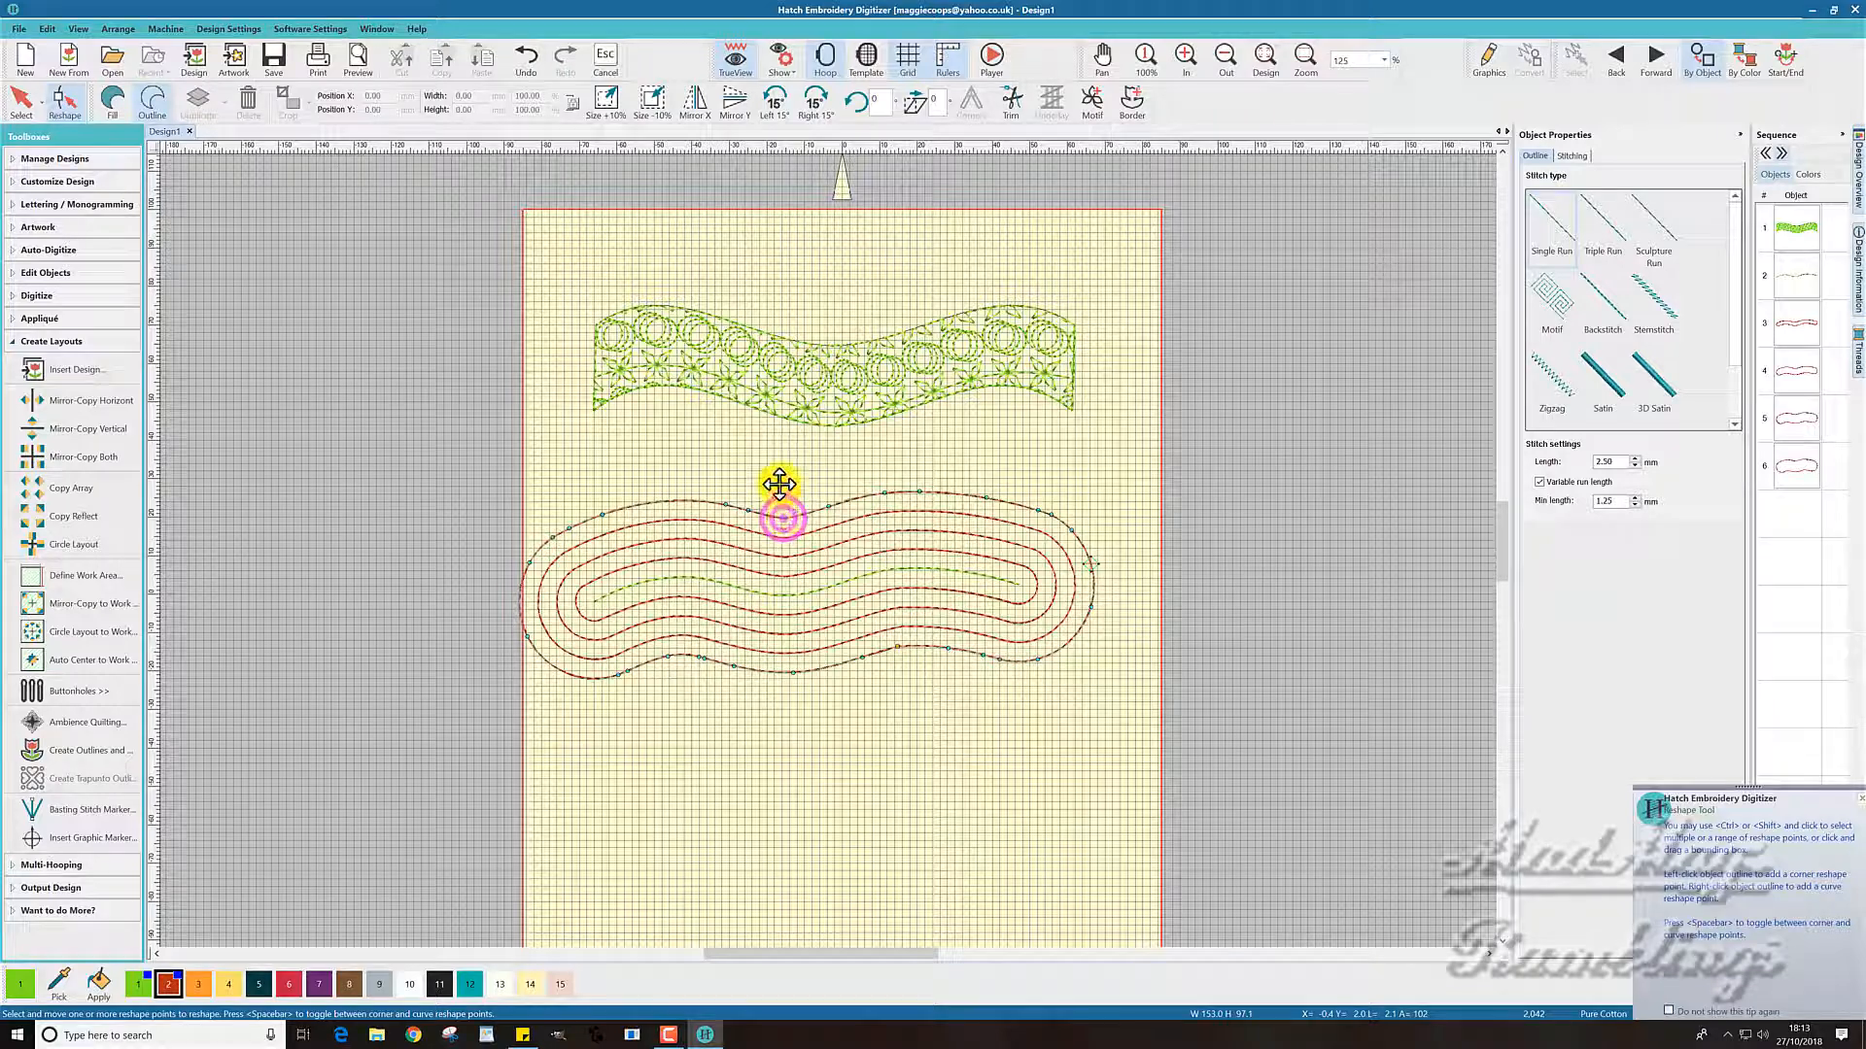
pyautogui.moveTo(779, 484)
pyautogui.mouseDown()
pyautogui.moveTo(774, 458)
pyautogui.moveTo(811, 498)
pyautogui.mouseUp()
pyautogui.click(802, 510)
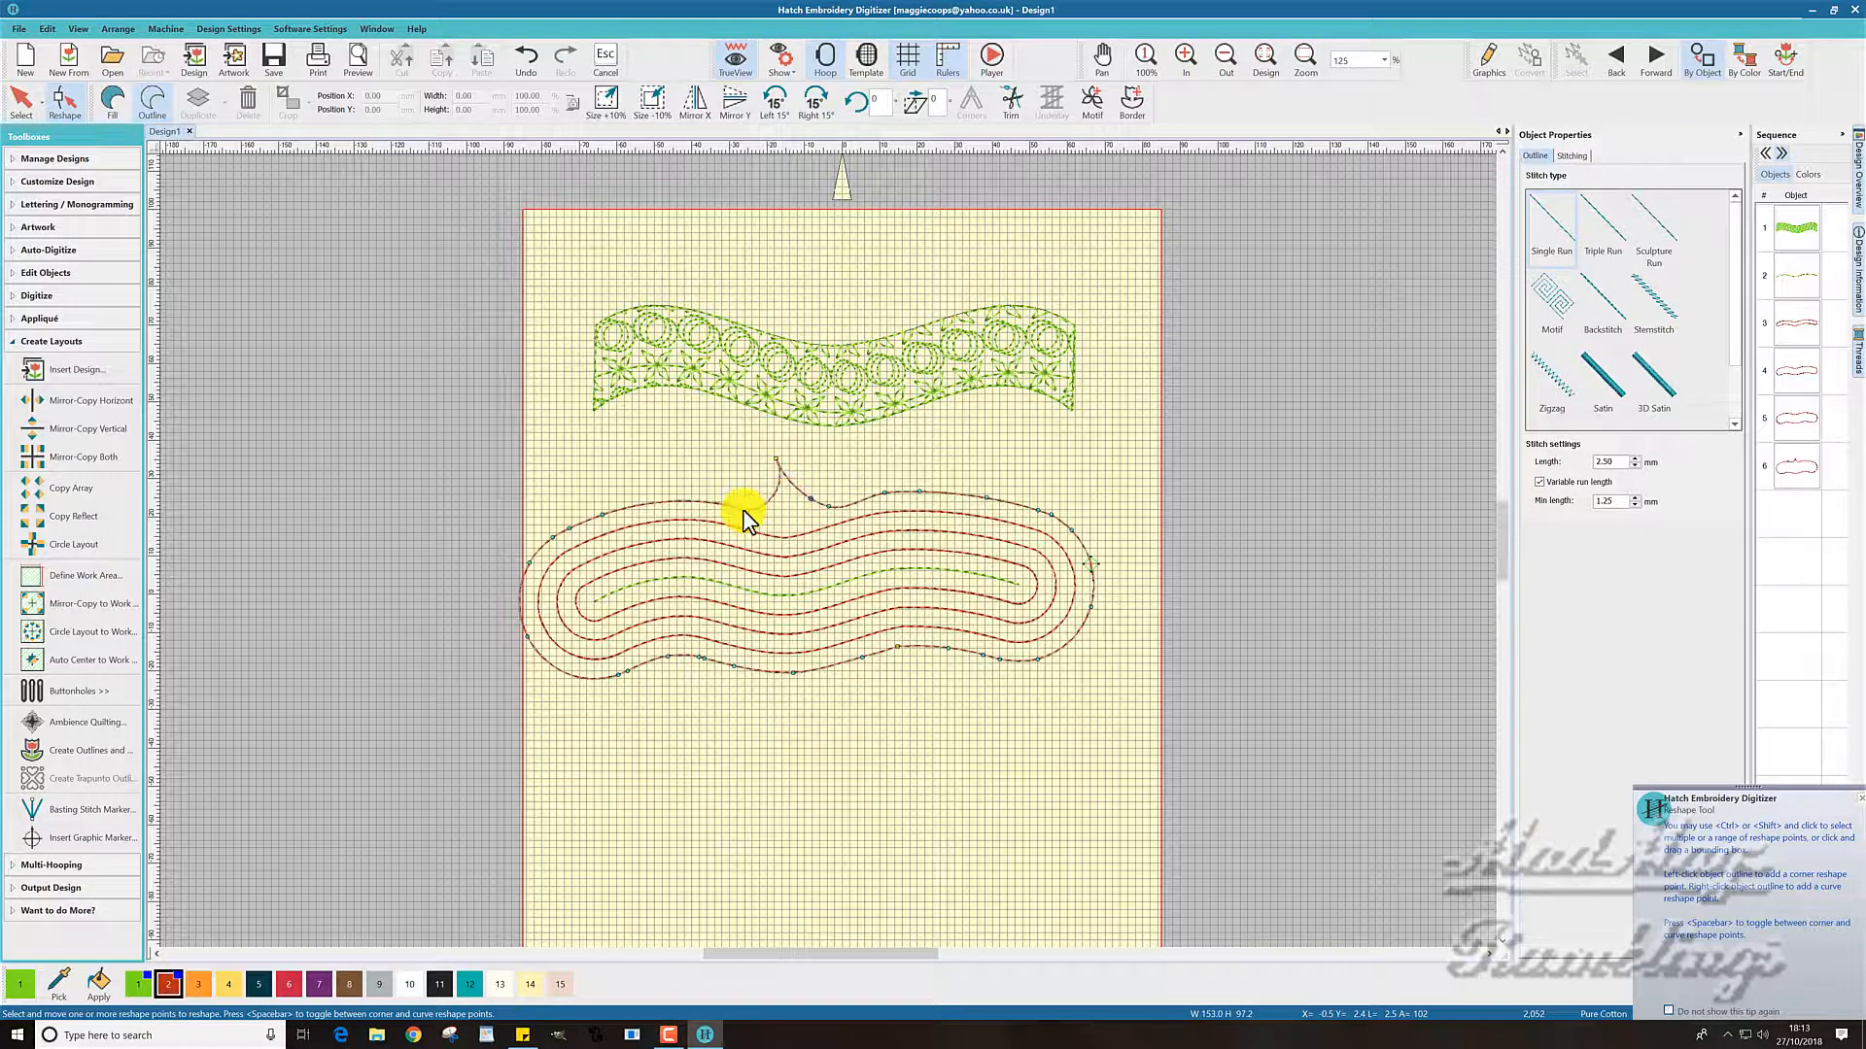
# Adjust the reshape points along the outline's upper left part to curve it smoothly into the peak
pyautogui.click(746, 507)
pyautogui.click(746, 506)
pyautogui.moveTo(747, 507); pyautogui.dragTo(740, 489)
pyautogui.moveTo(746, 506); pyautogui.dragTo(756, 493)
pyautogui.click(636, 513)
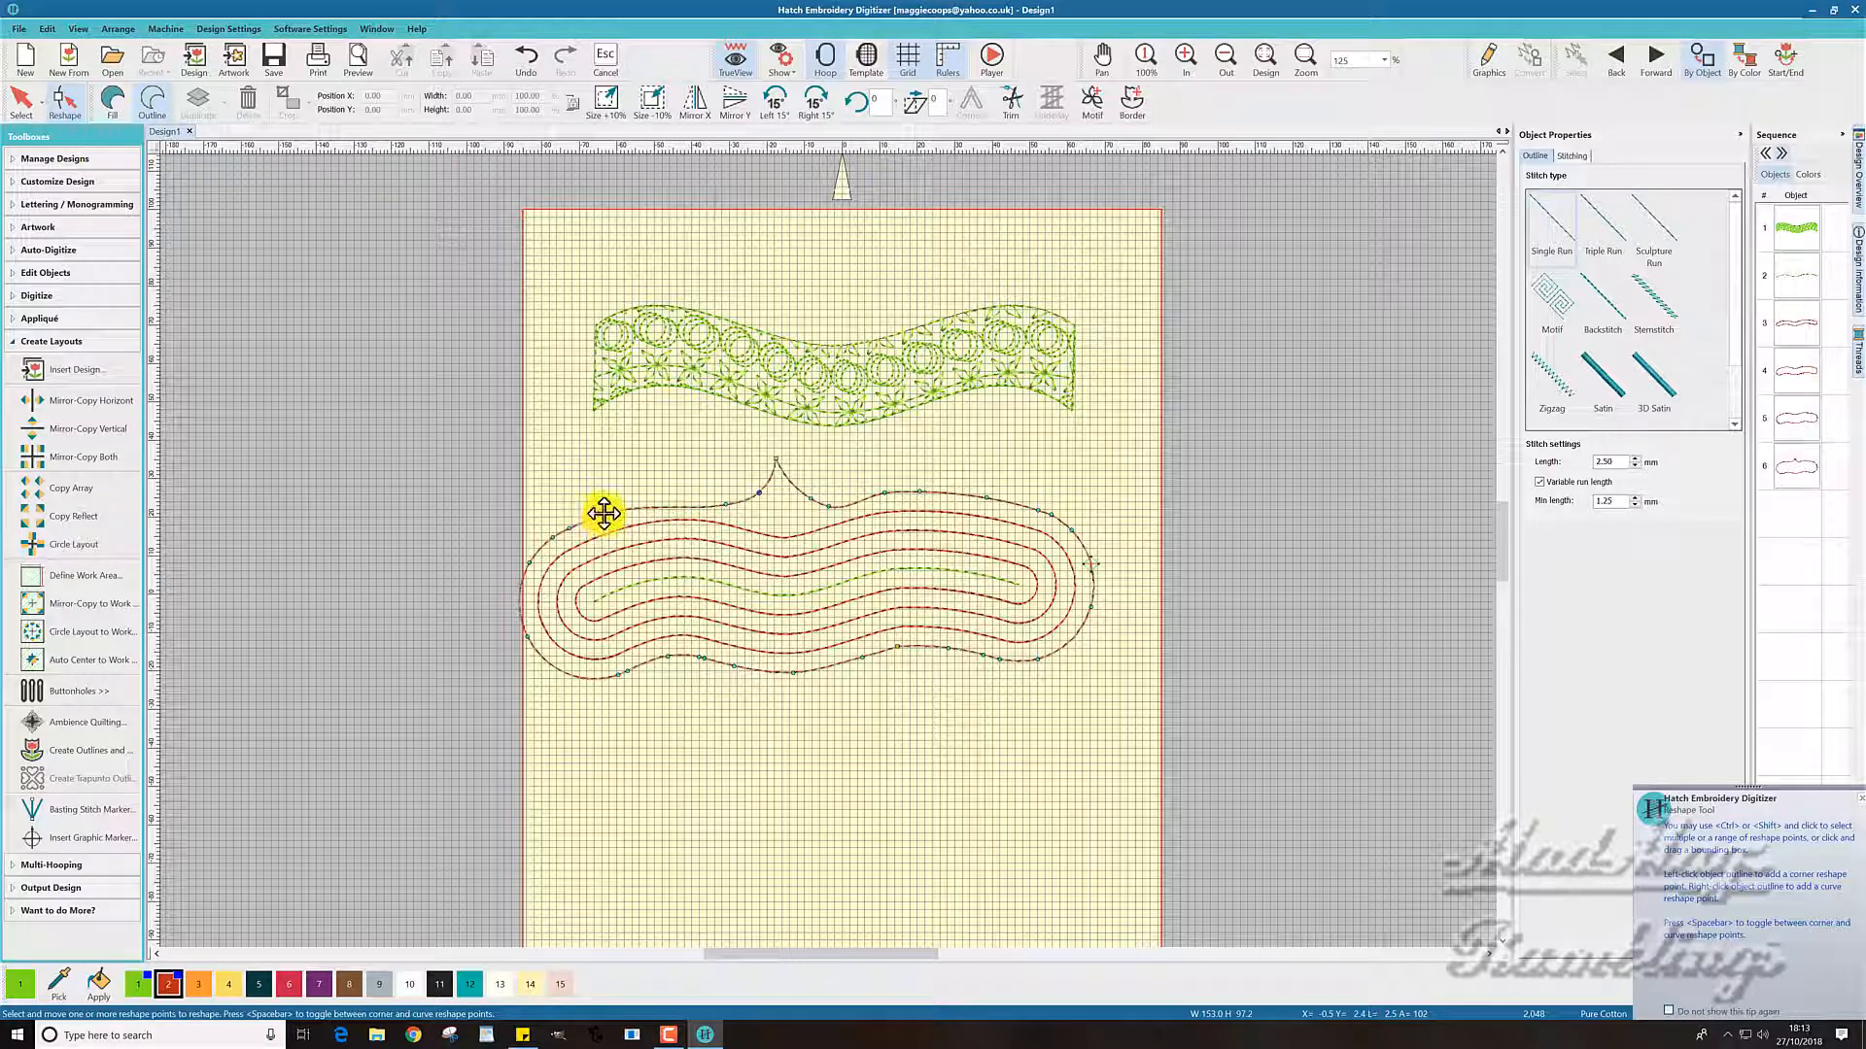
pyautogui.click(628, 503)
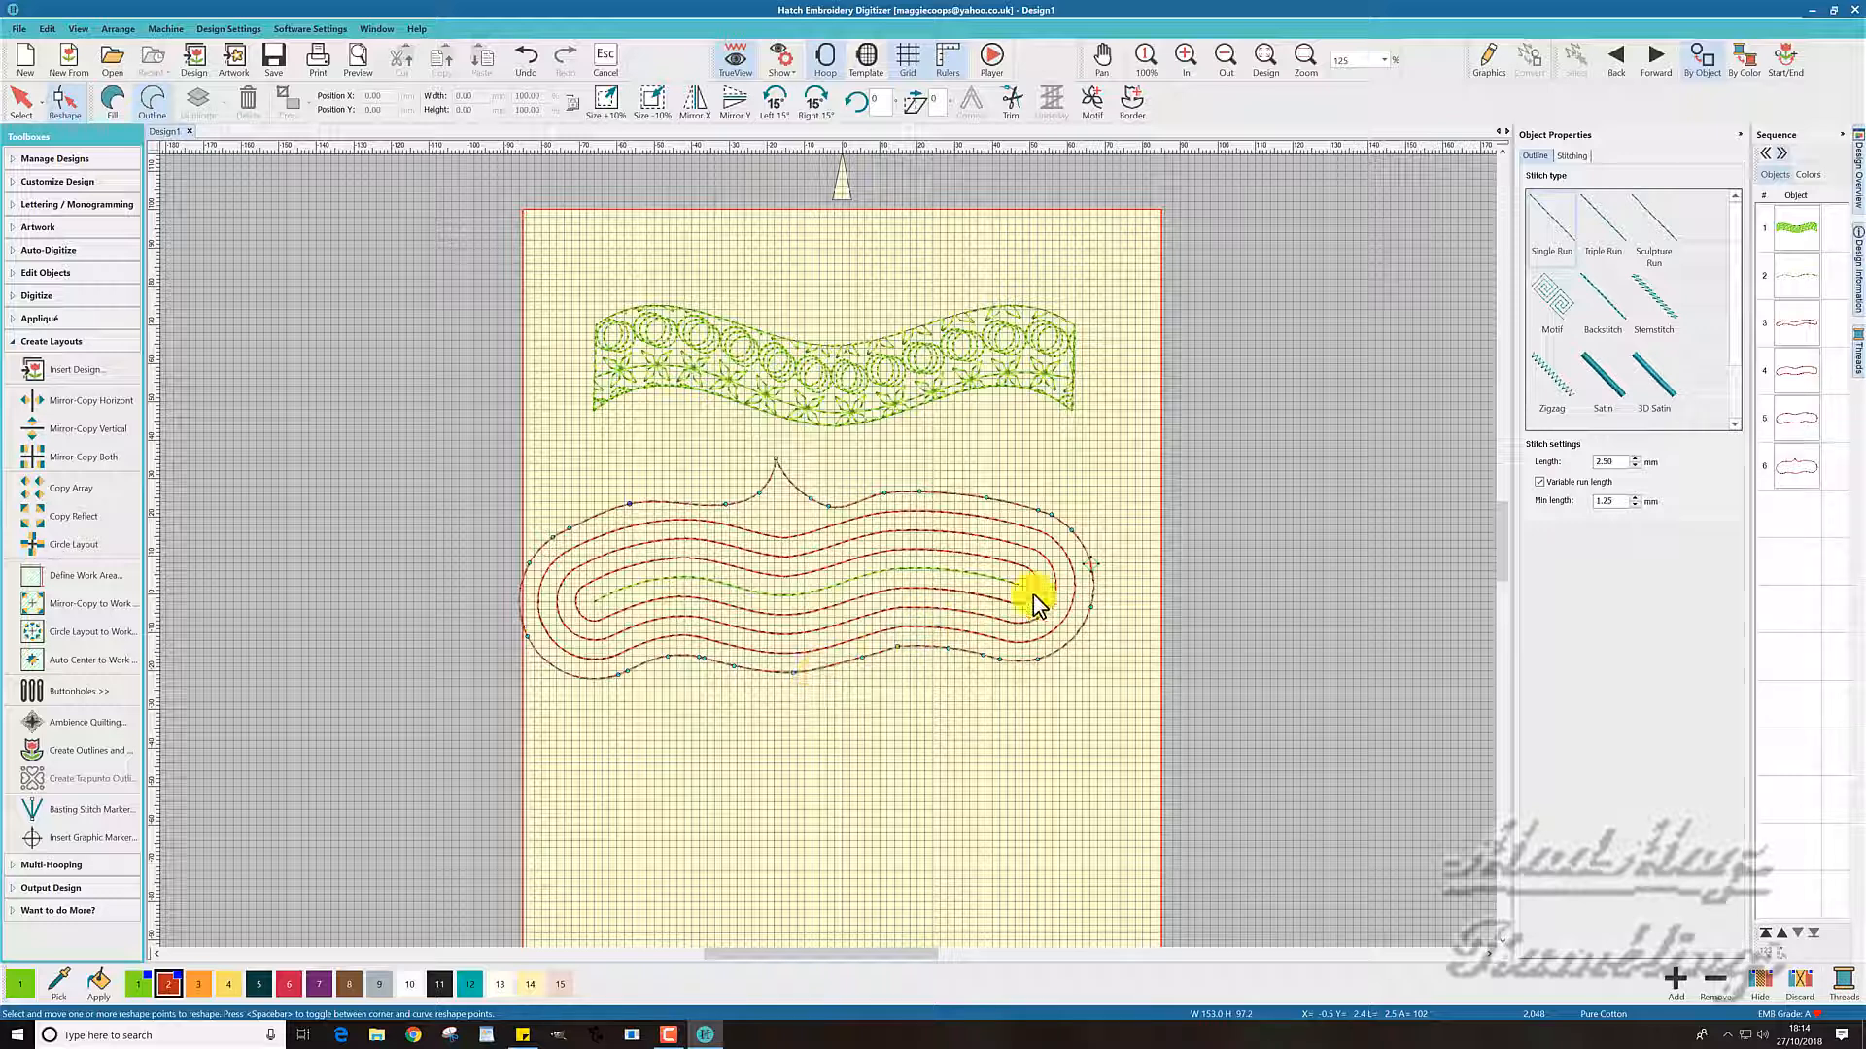
# Change the outermost outline to a Motif run using Circle01 from the Single Motifs category, and finish reshaping
pyautogui.click(1553, 303)
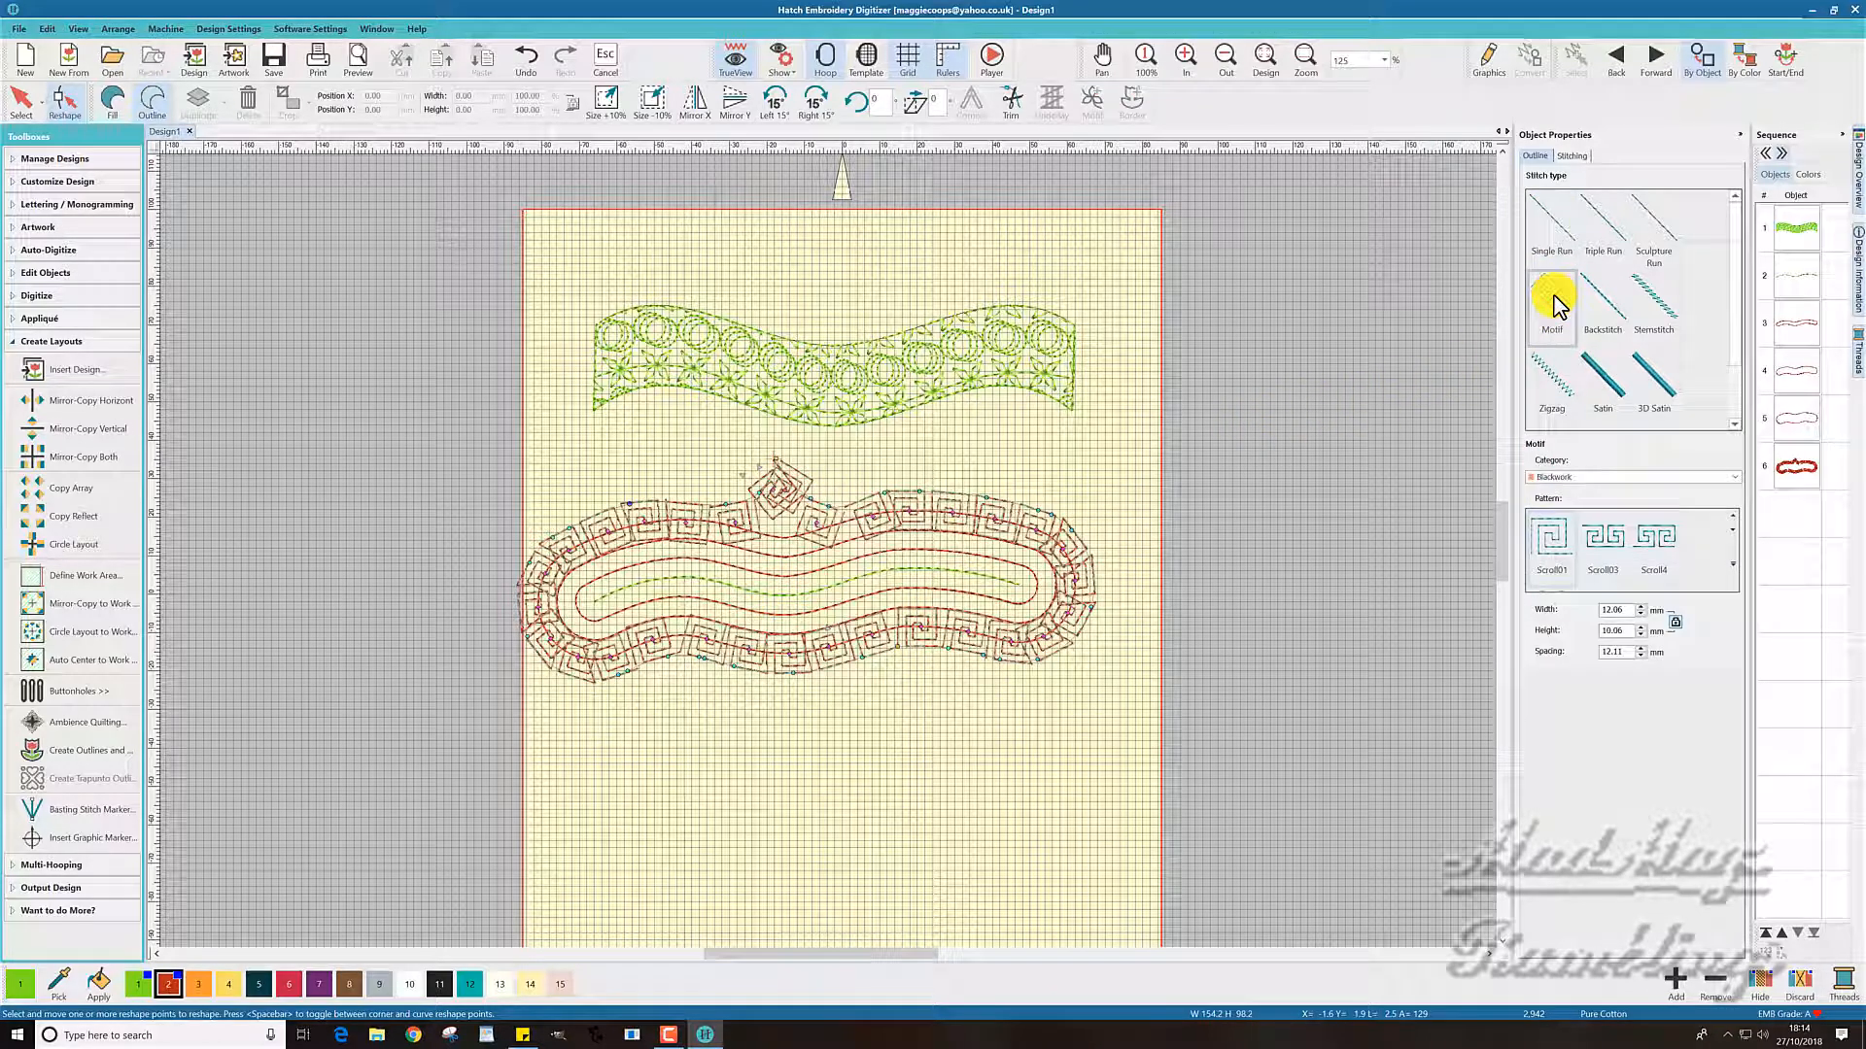
pyautogui.click(1729, 477)
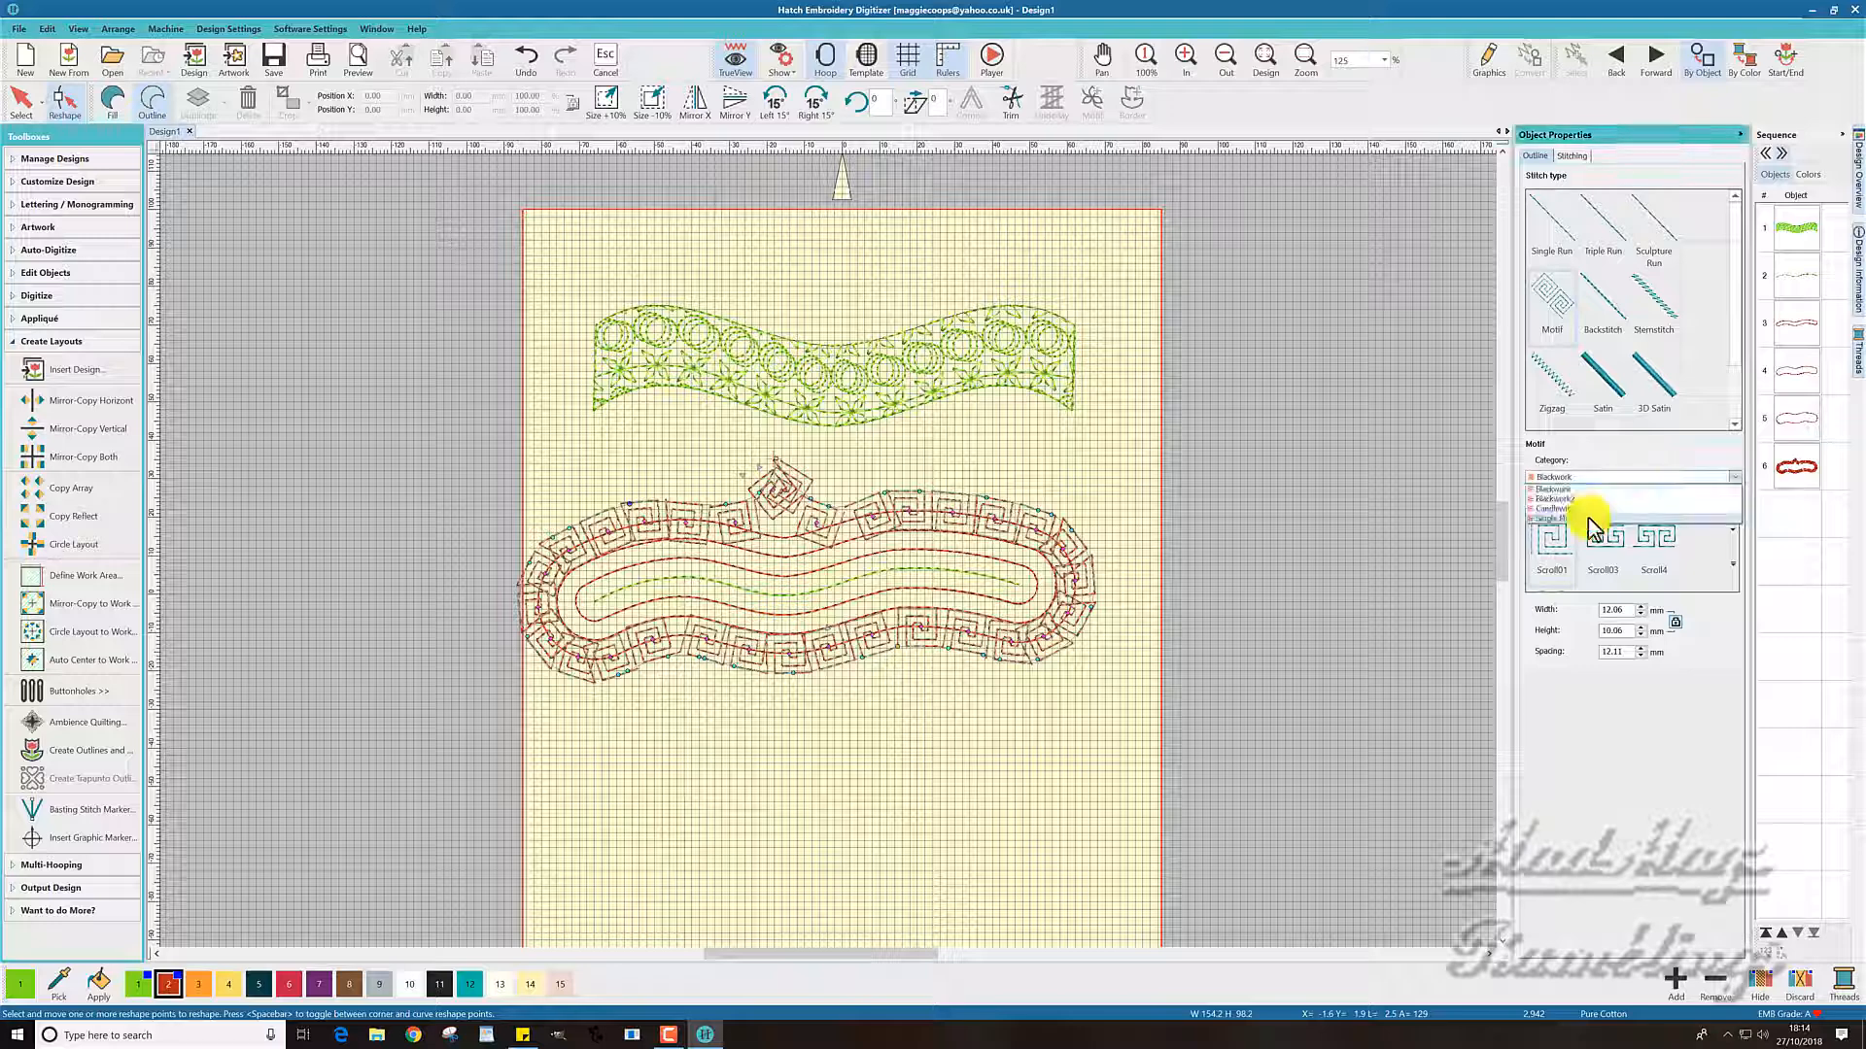
pyautogui.click(1589, 519)
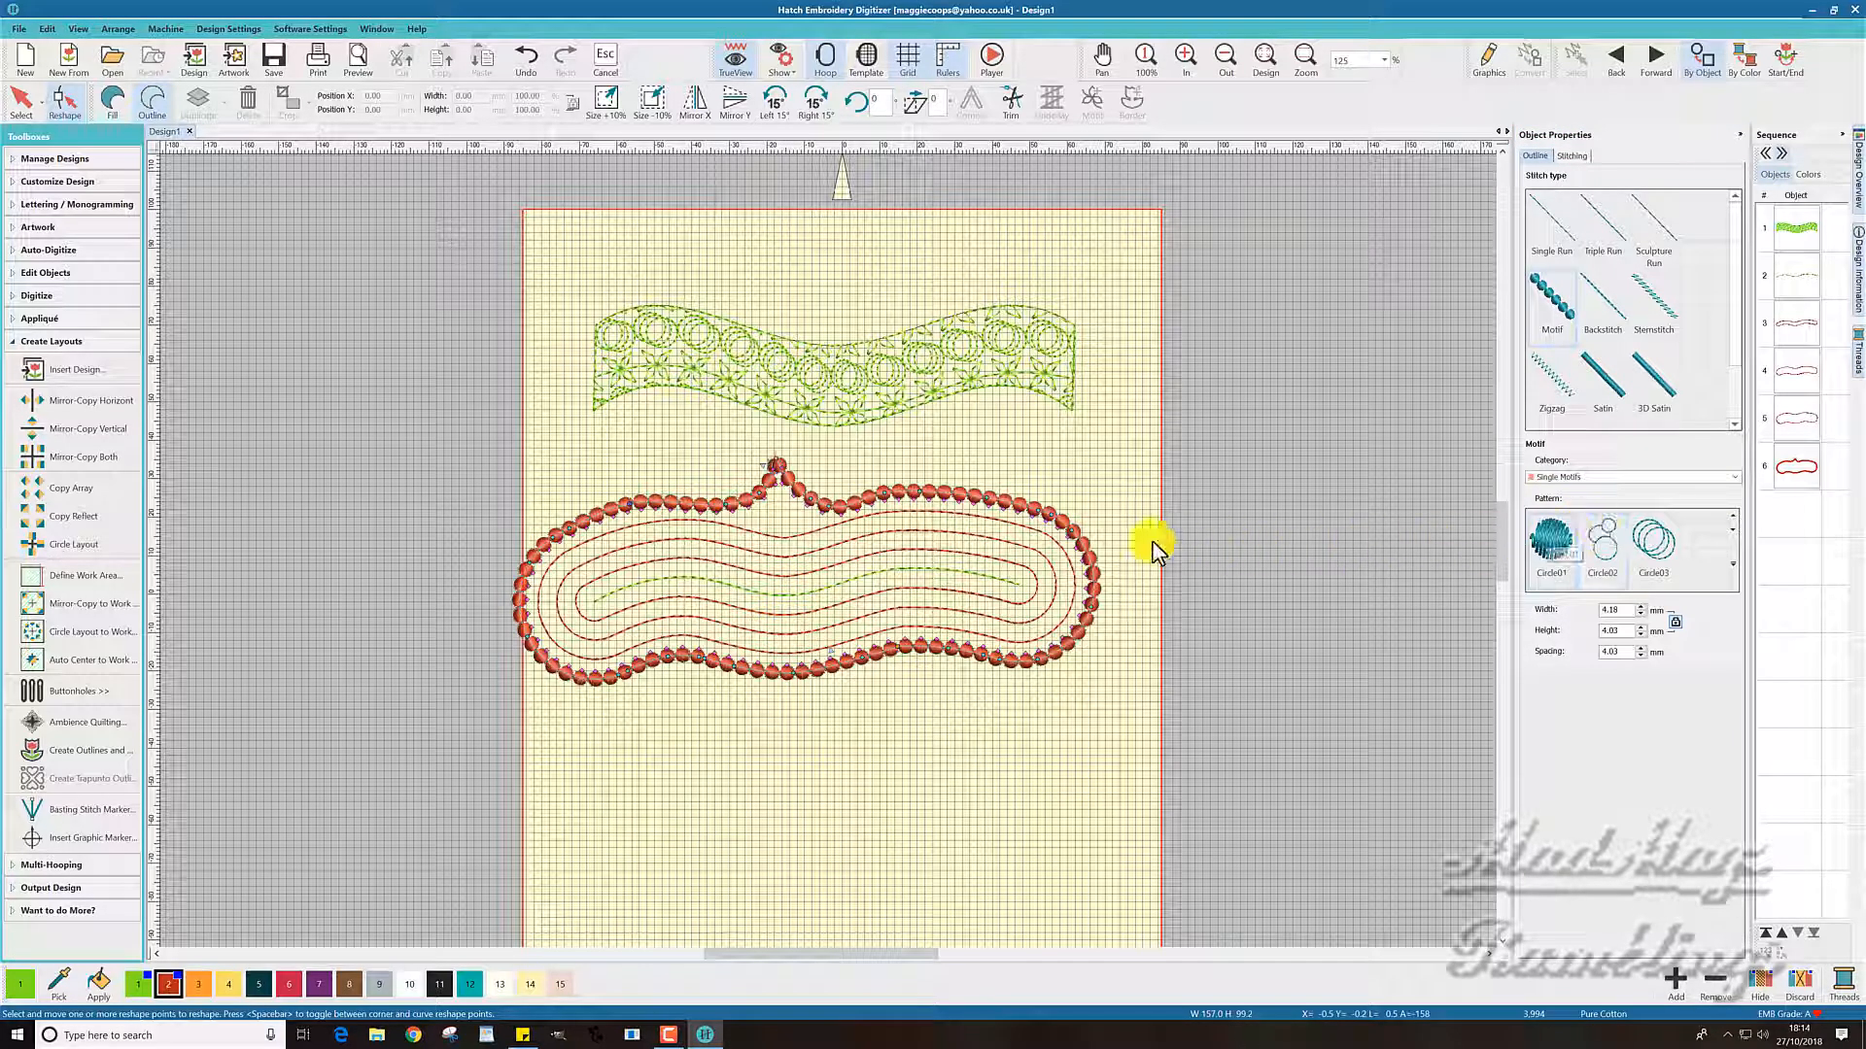
pyautogui.click(1087, 480)
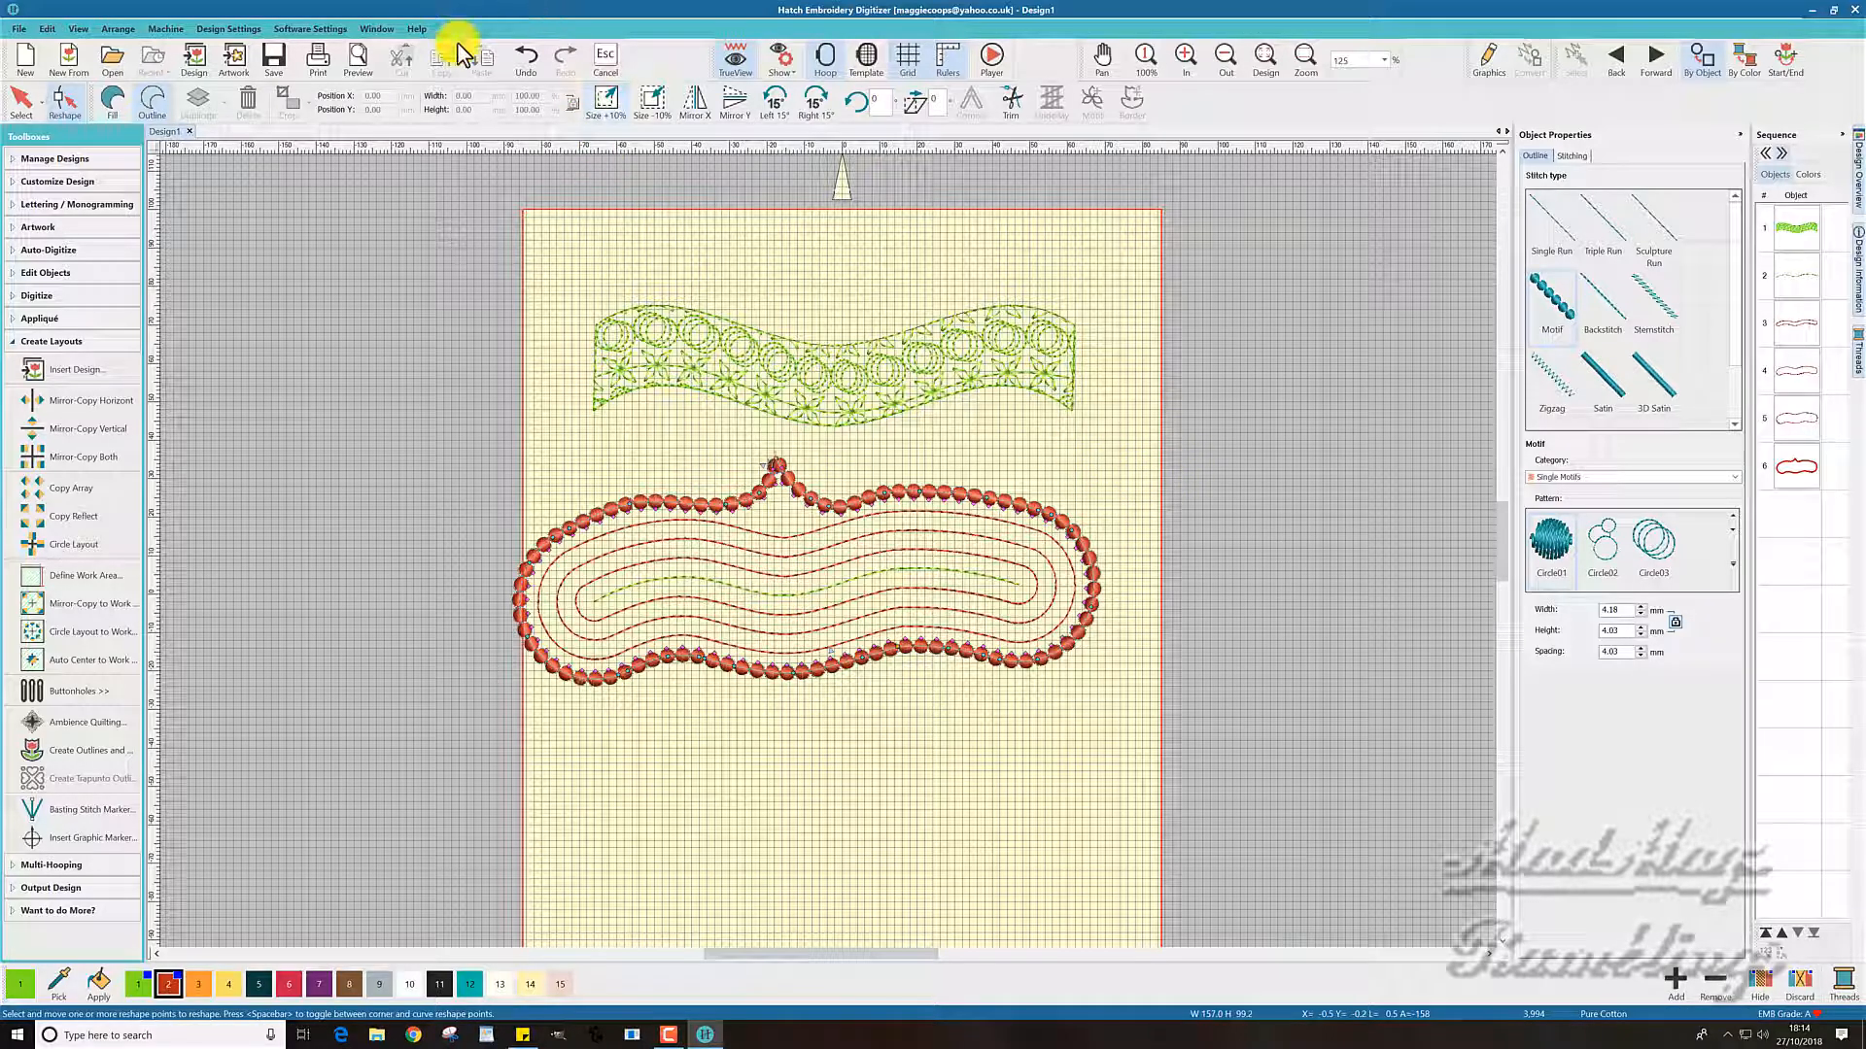
pyautogui.click(605, 57)
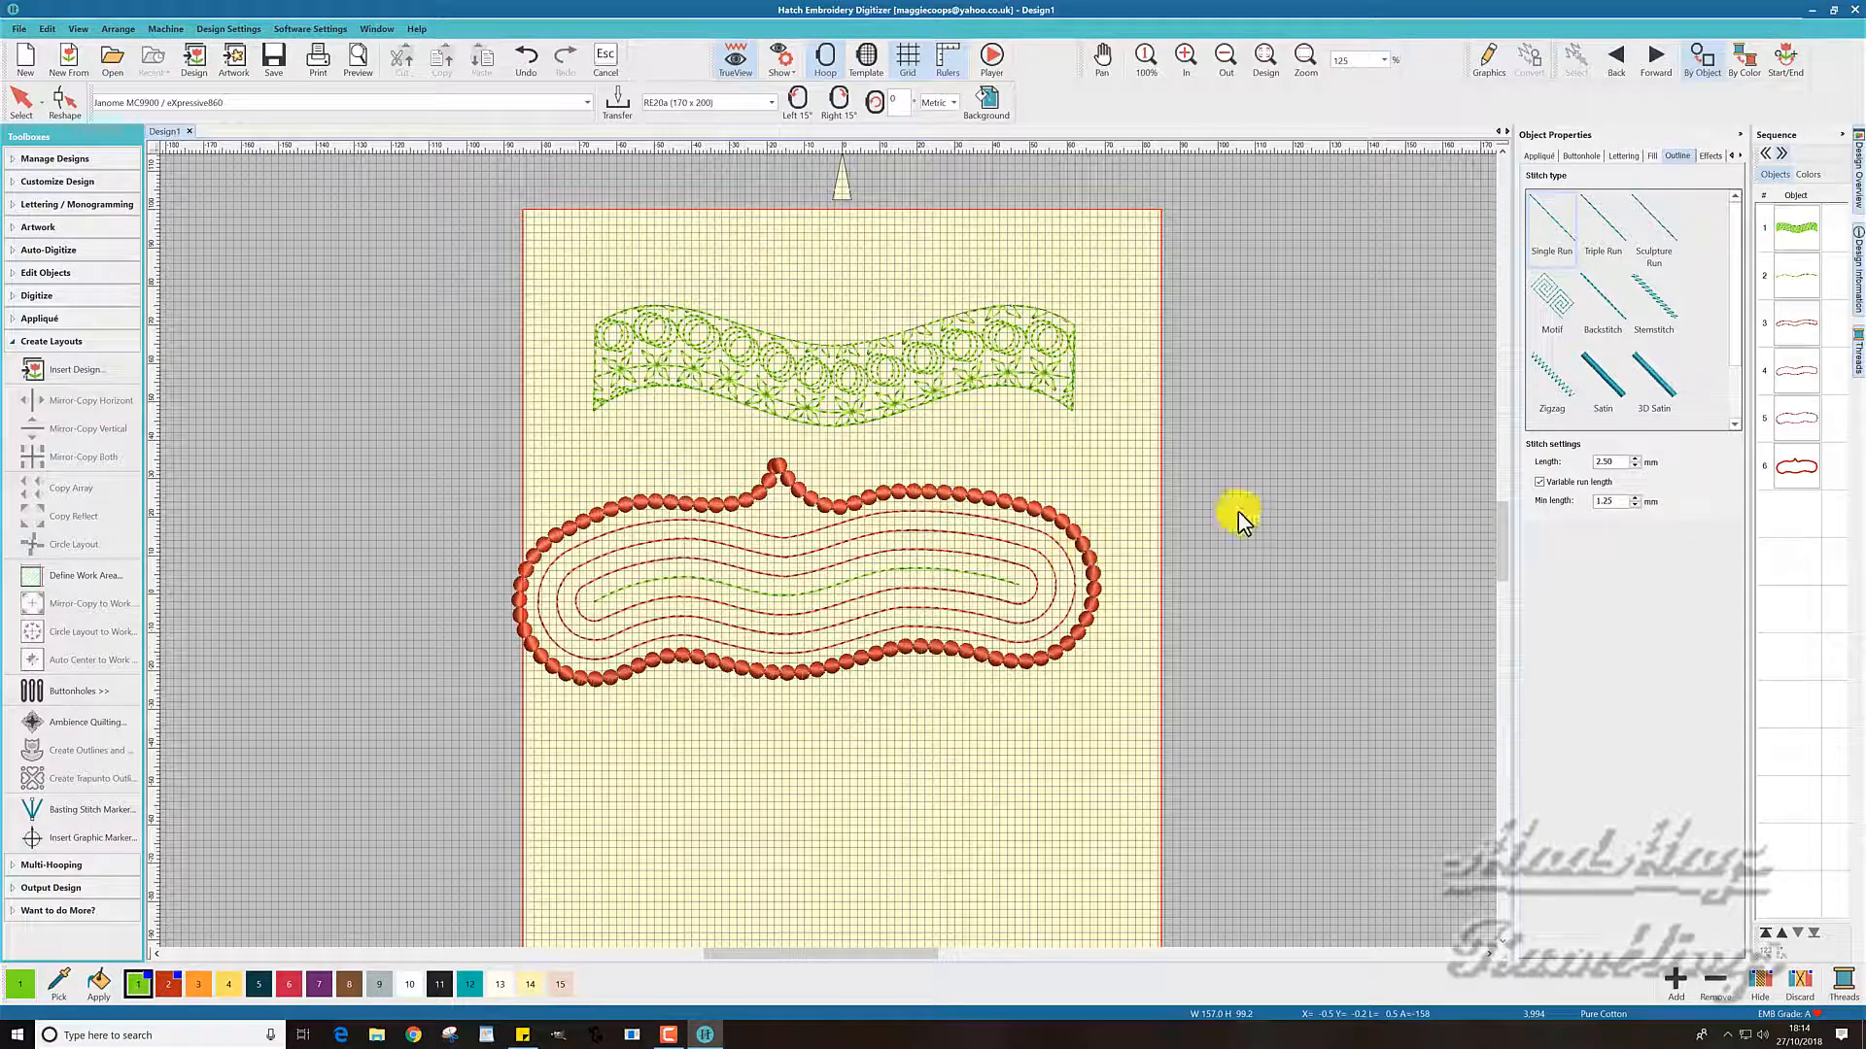
# Change the second-outermost outline to Stemstitch and recolour it with teal colour 12
pyautogui.click(1800, 420)
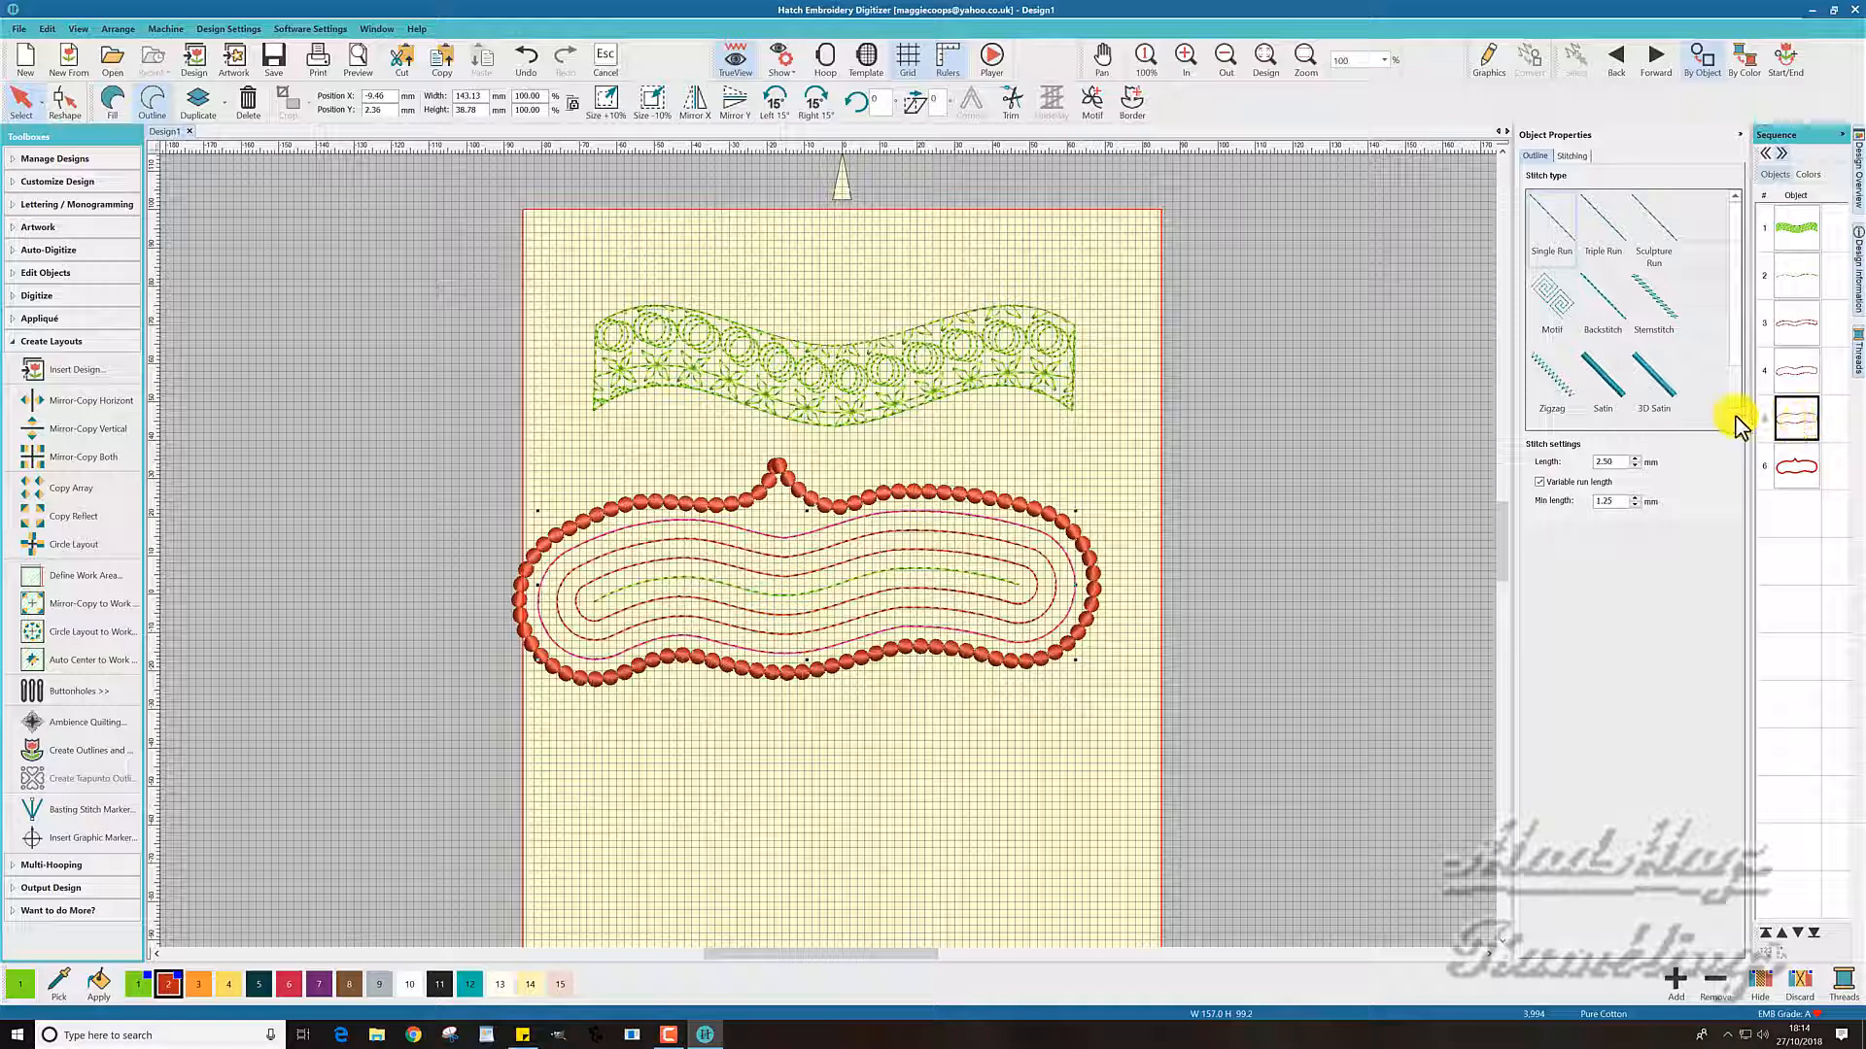
pyautogui.click(1665, 307)
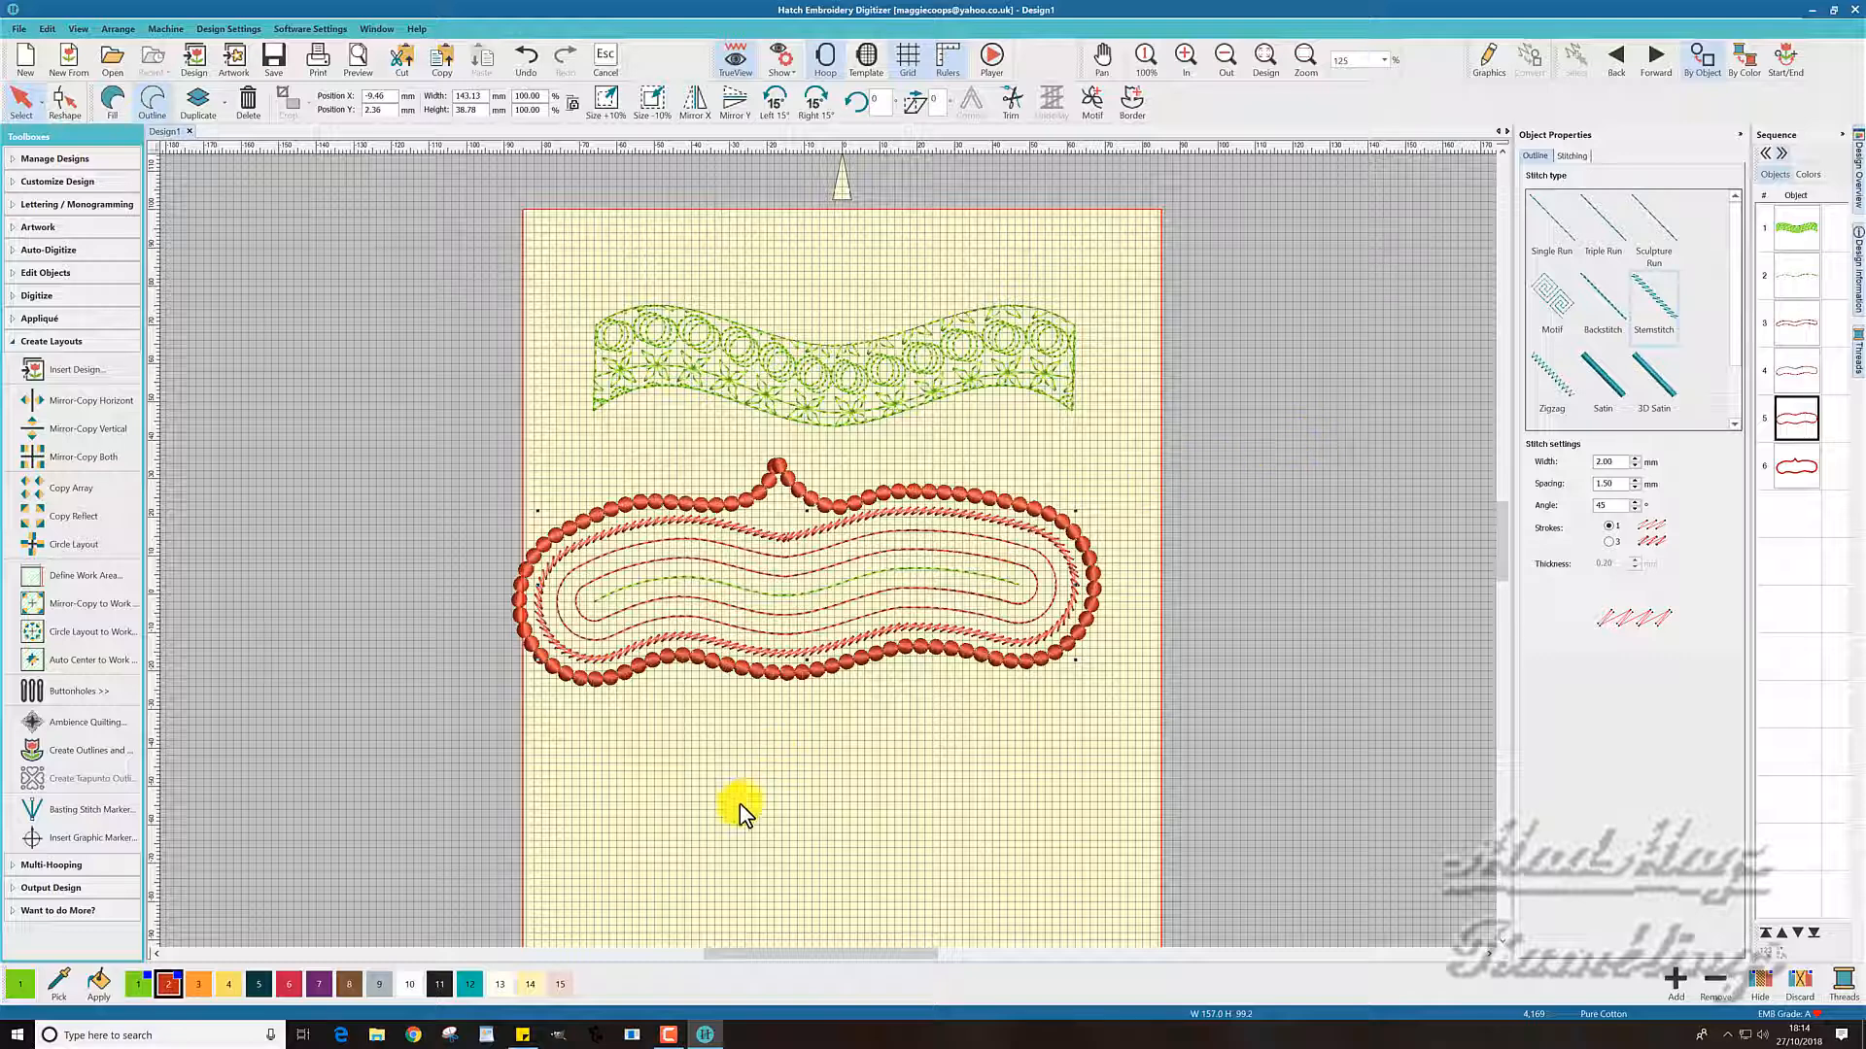
pyautogui.click(466, 984)
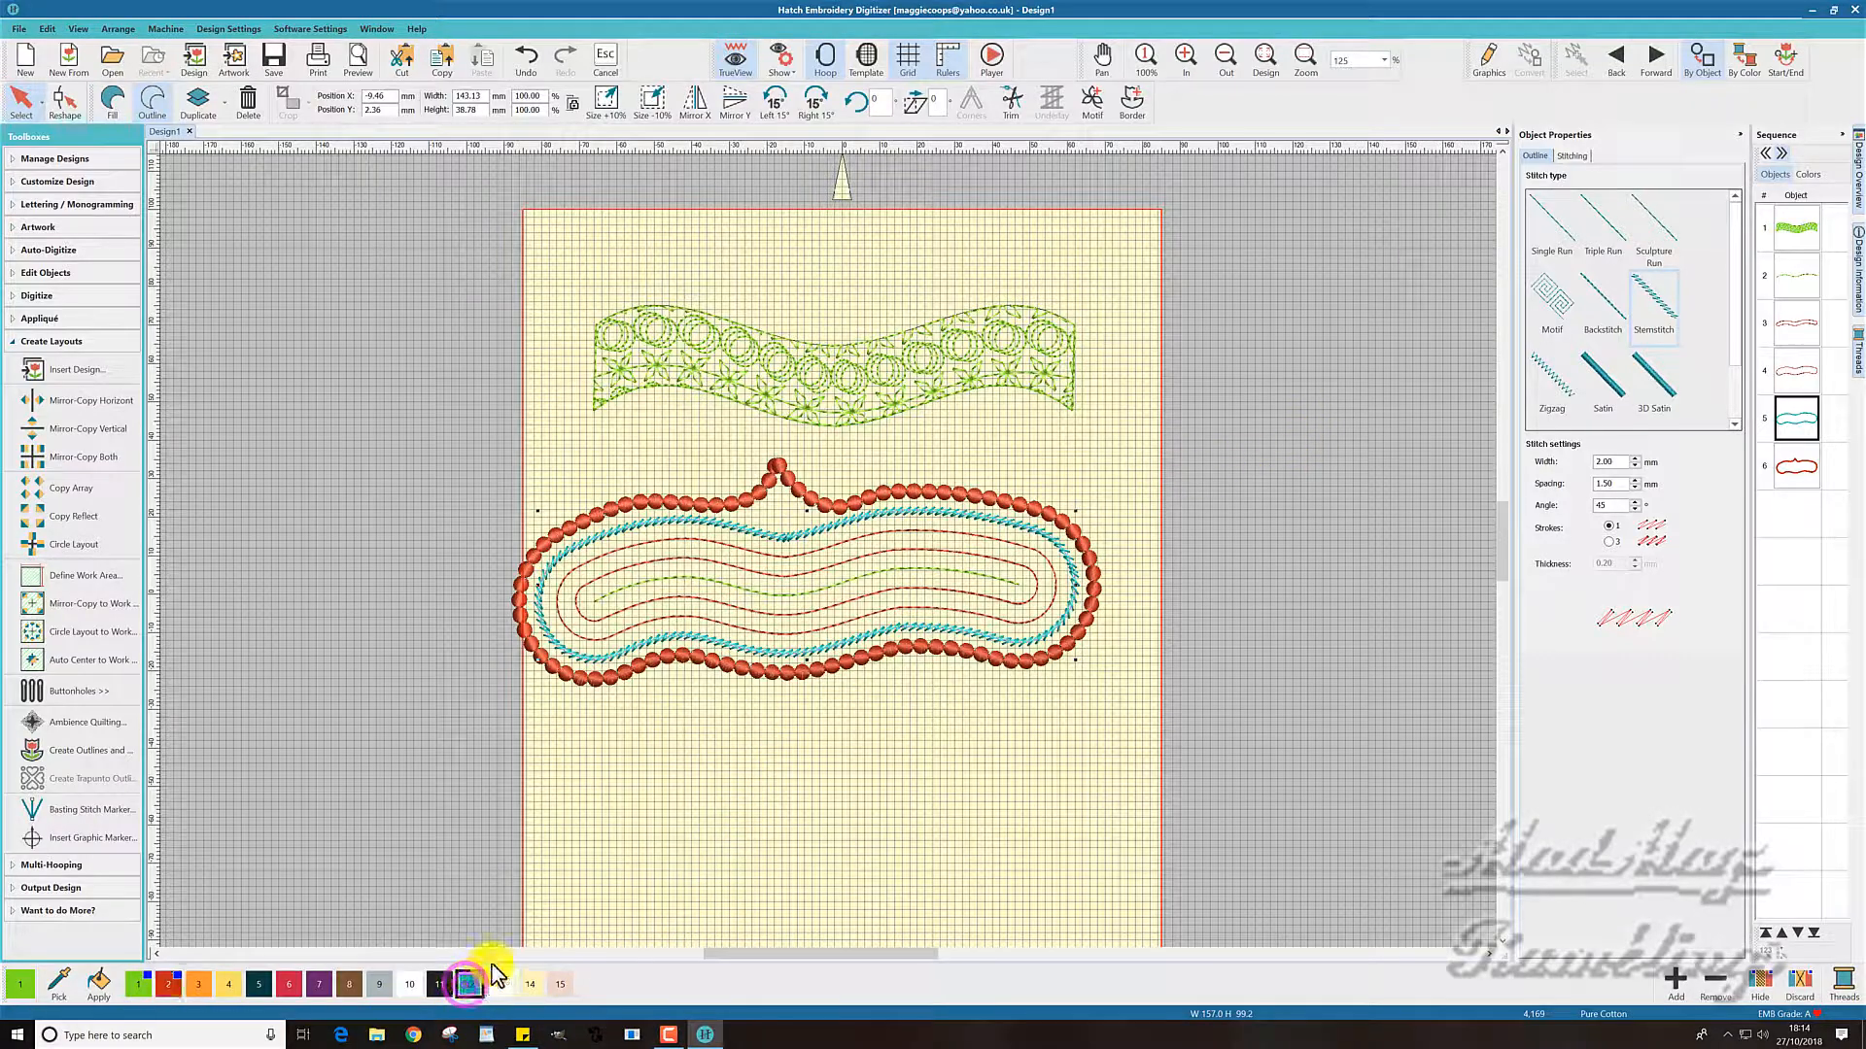
pyautogui.click(826, 852)
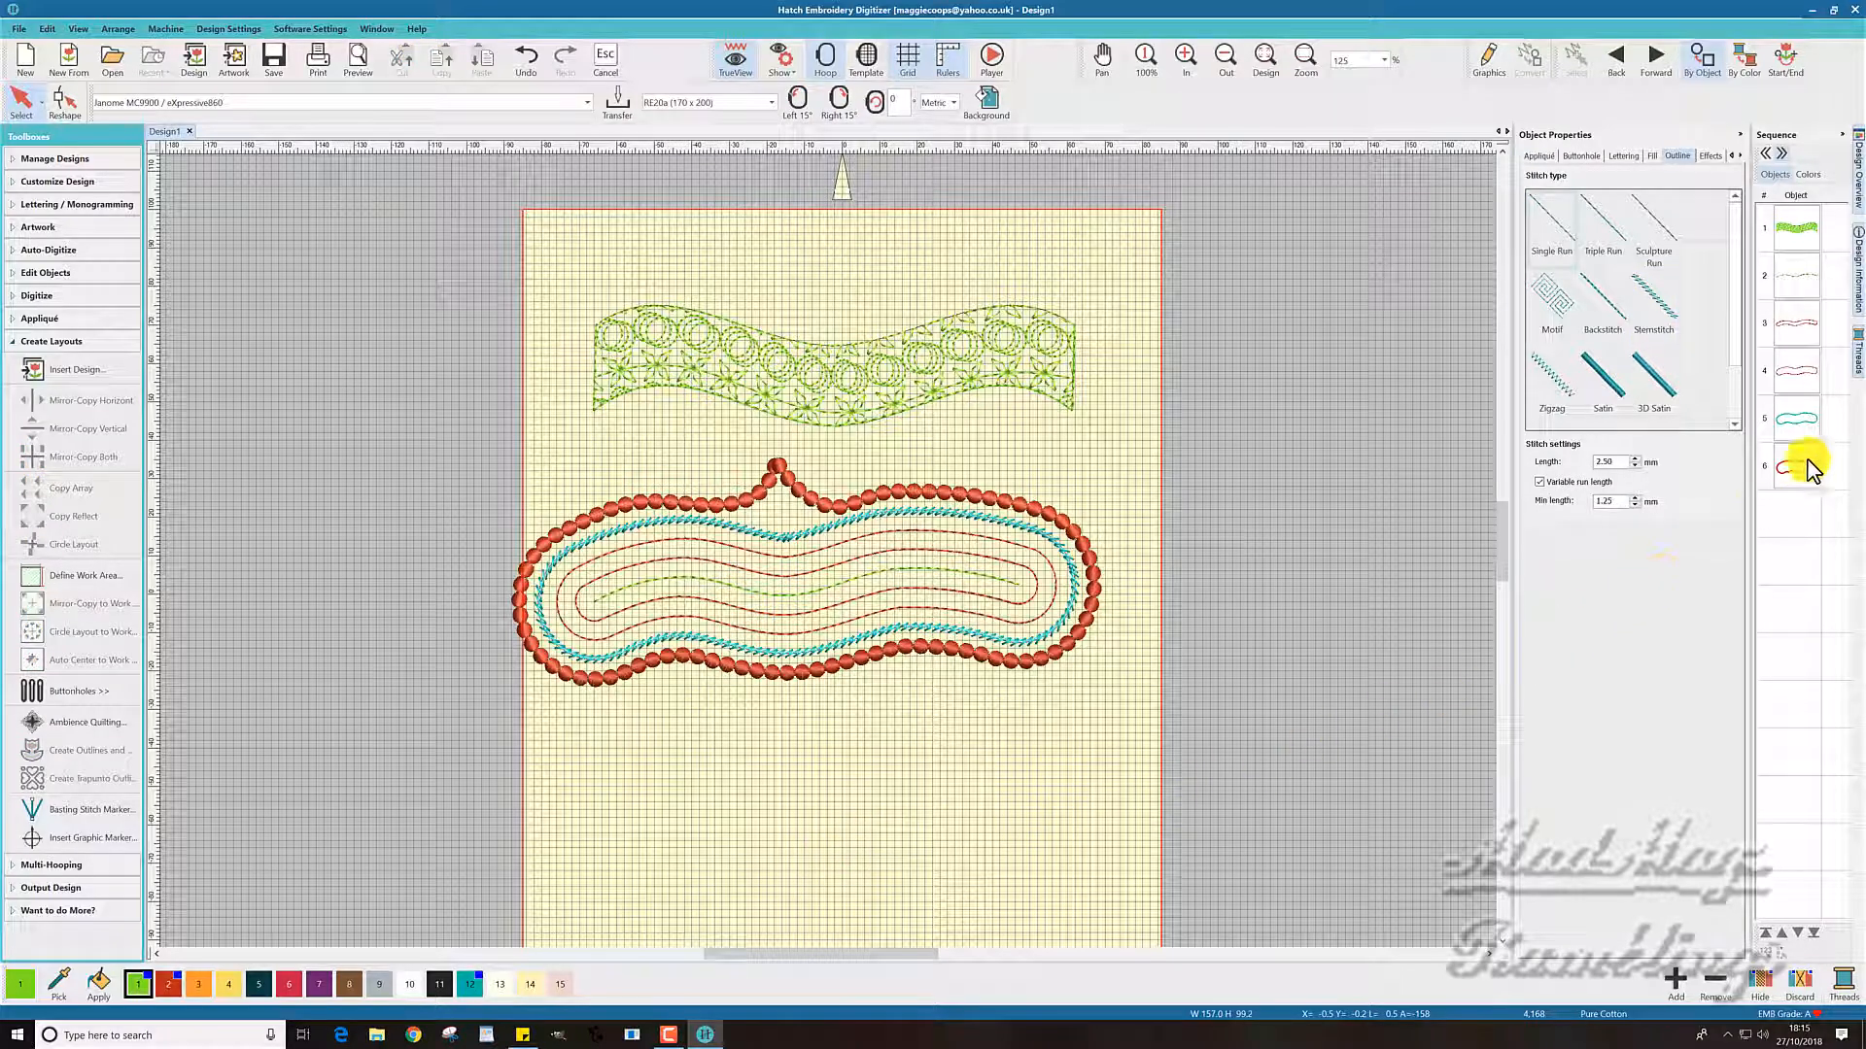
# Change the third outline from the outside to Backstitch, 0.25 mm thick with 5 strokes, and recolour it with purple colour 7
pyautogui.click(1799, 381)
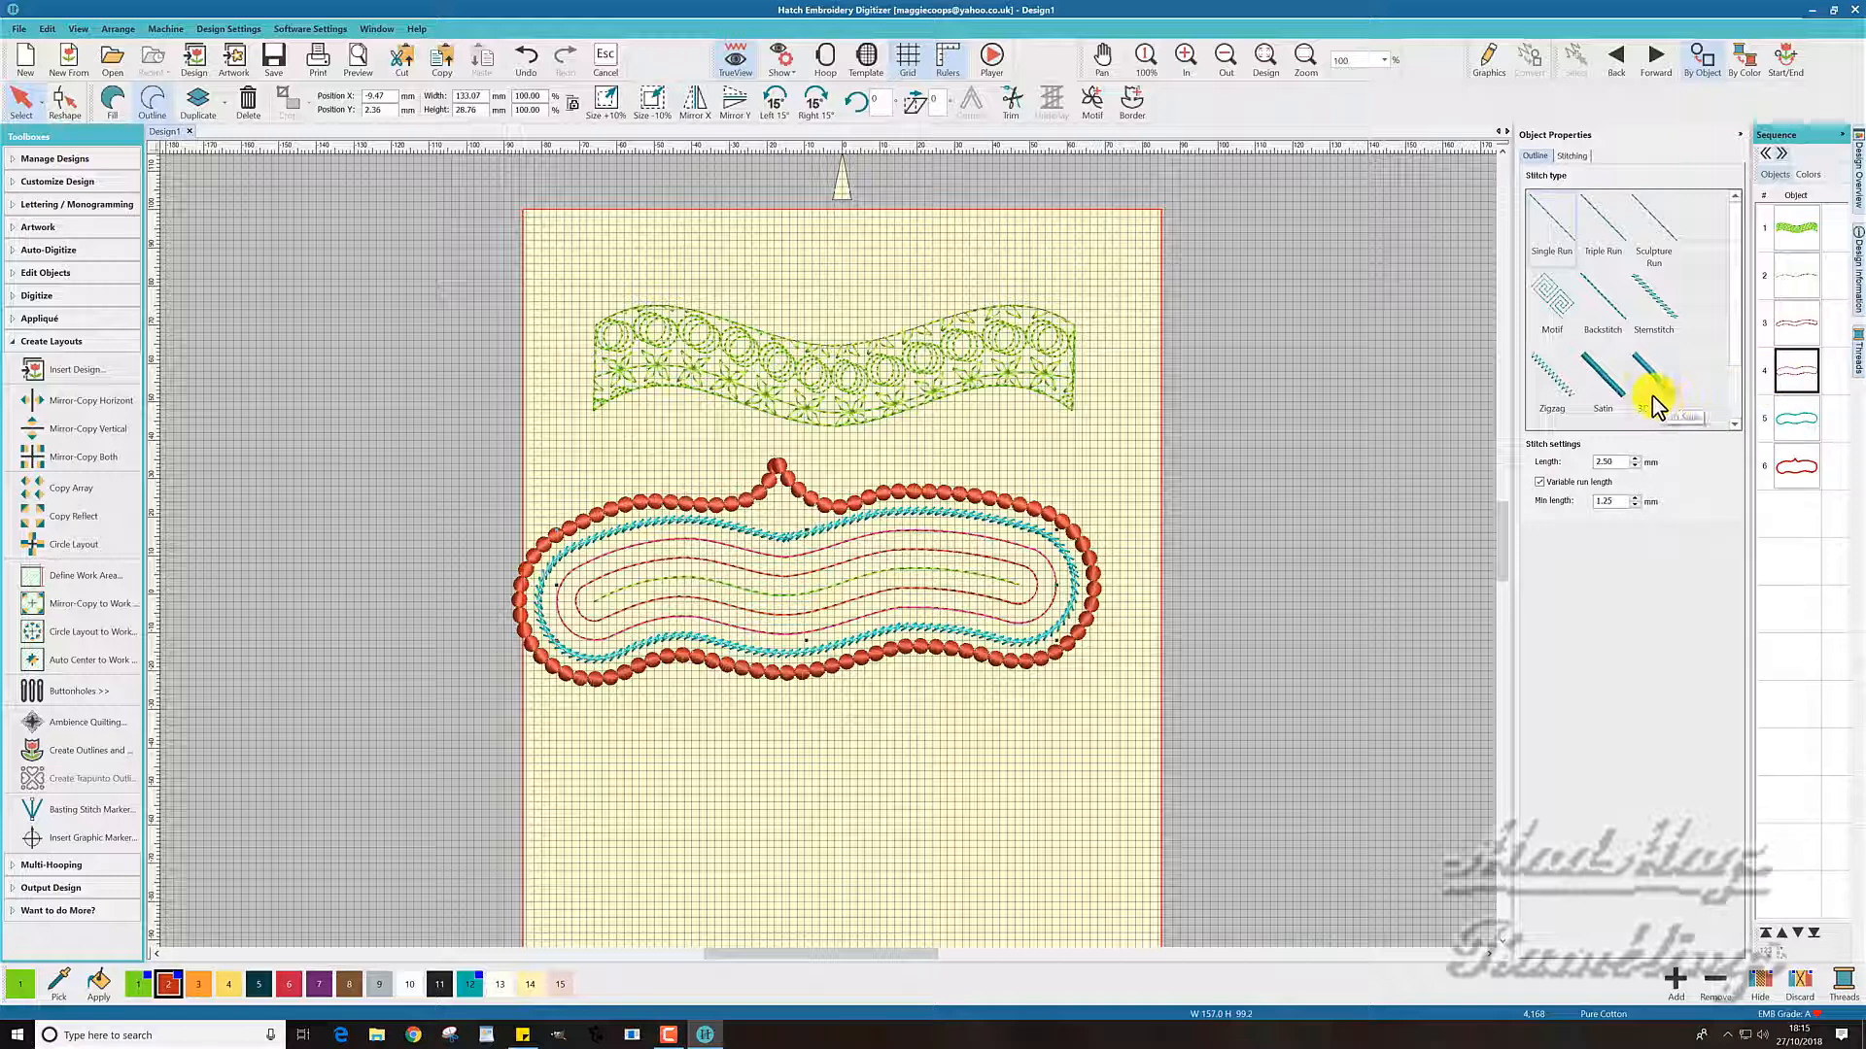
pyautogui.click(1606, 295)
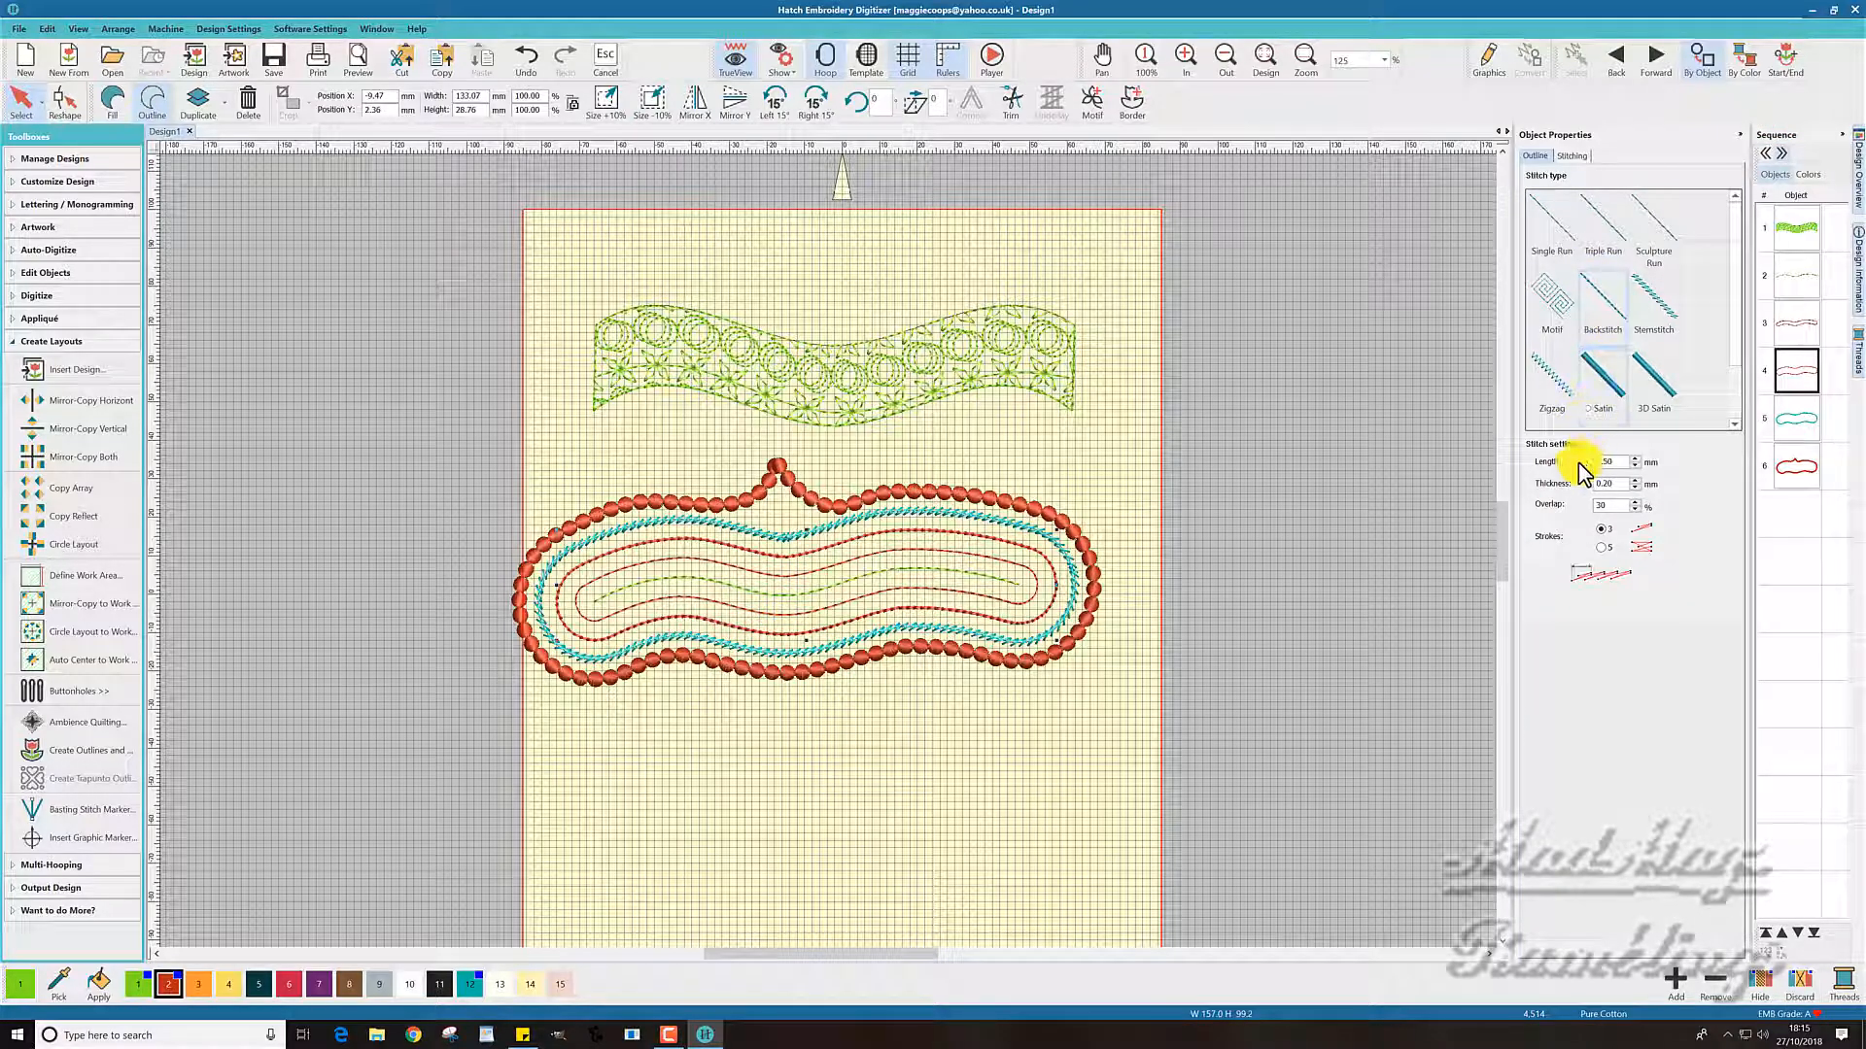
pyautogui.click(1635, 479)
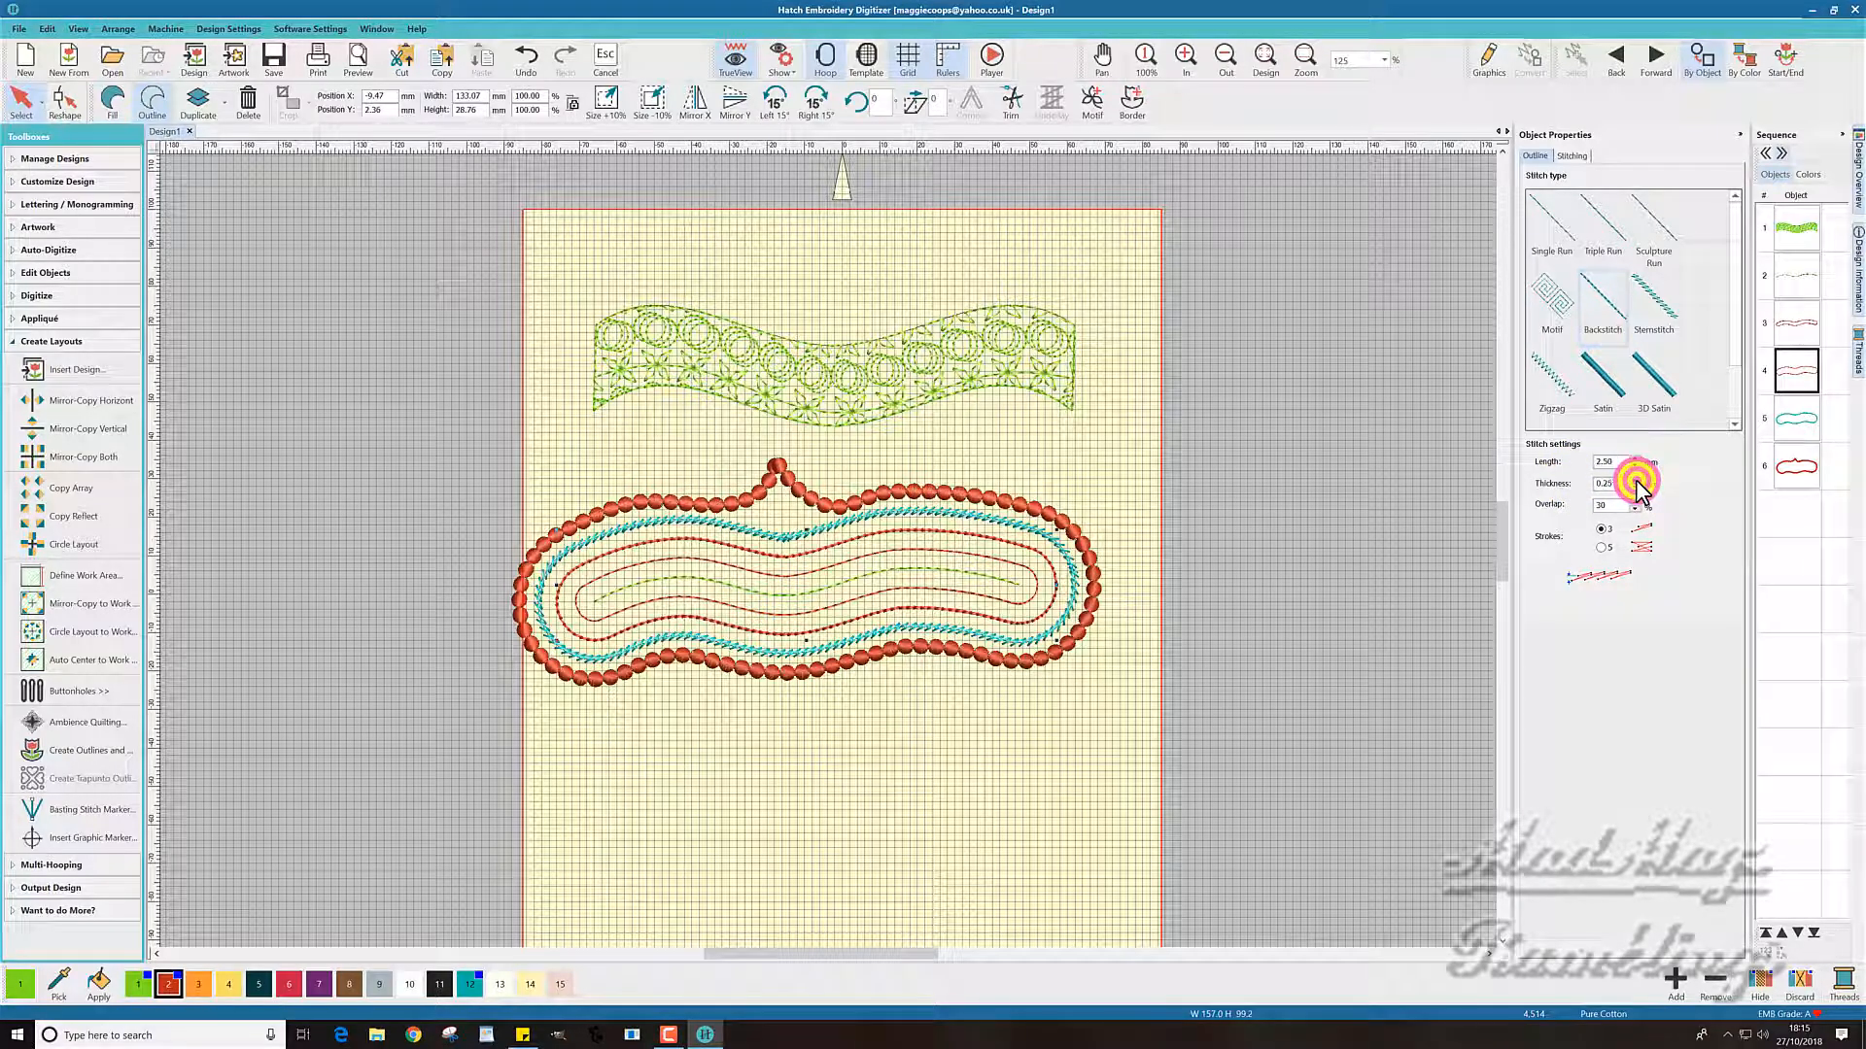
pyautogui.click(1602, 548)
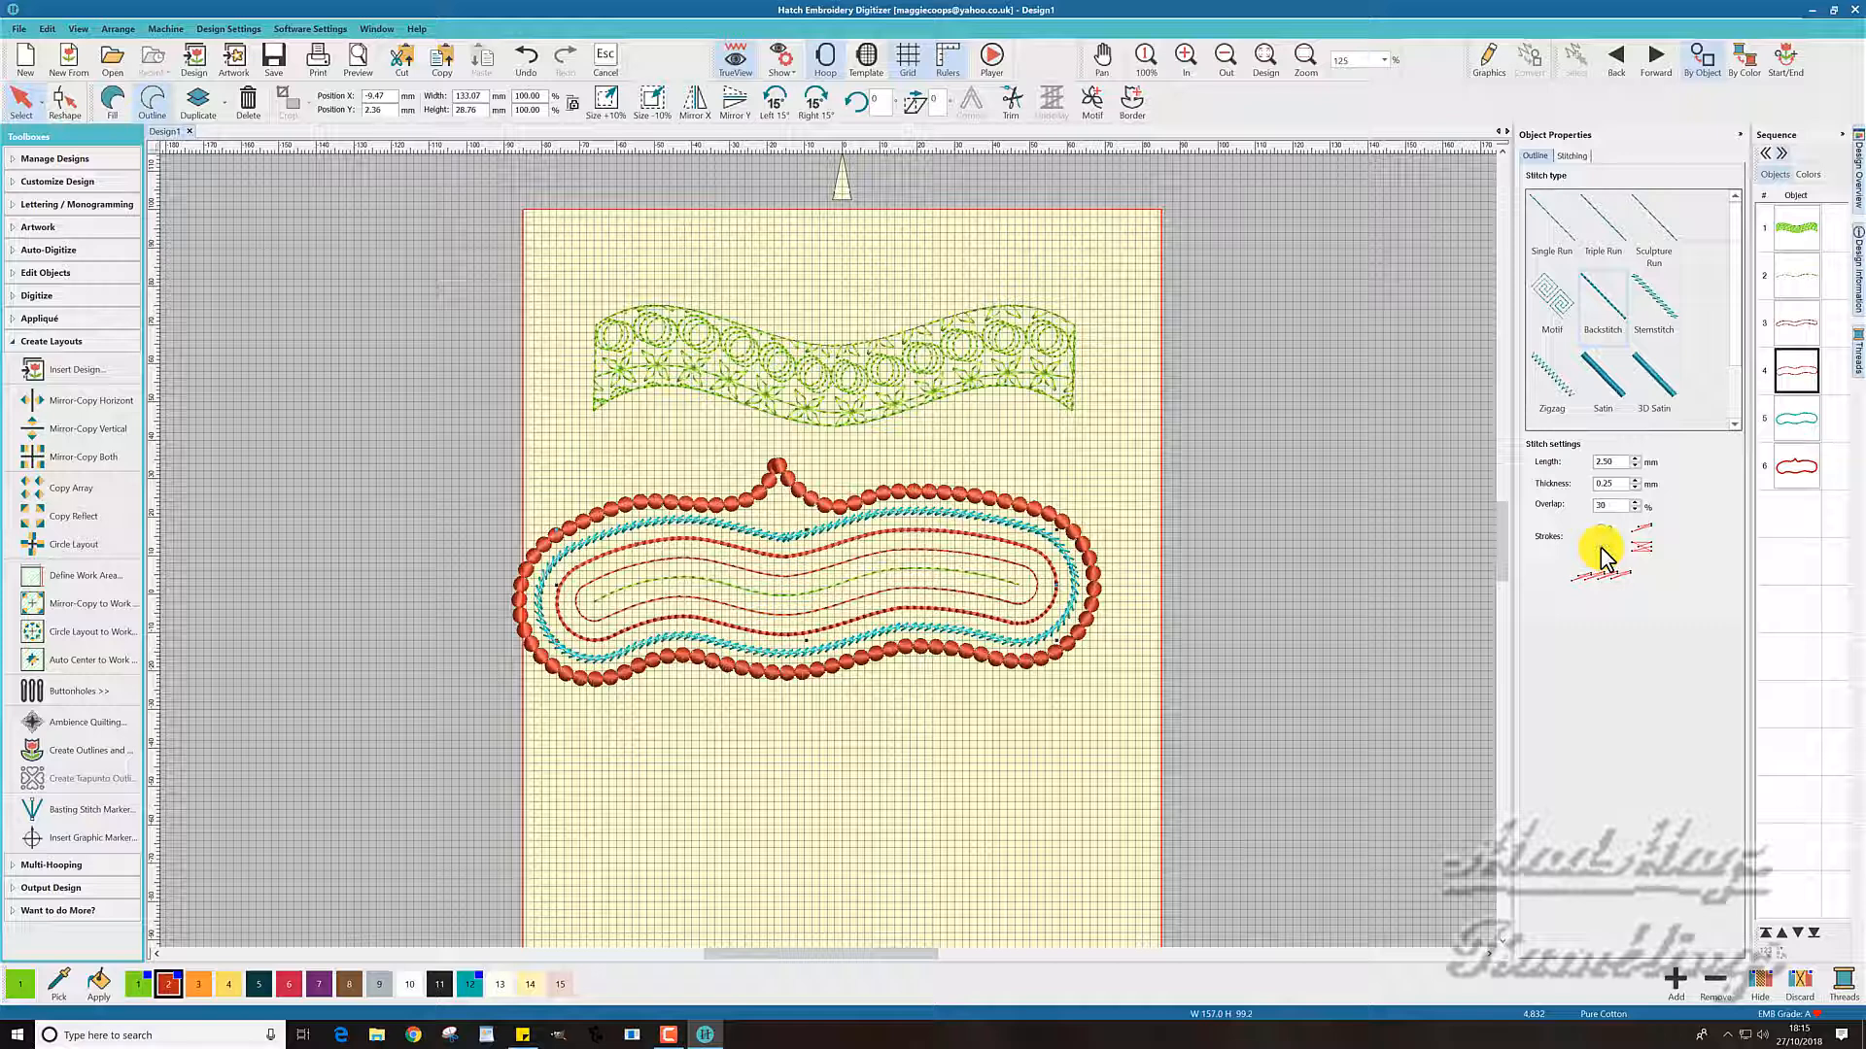
pyautogui.doubleClick(1634, 482)
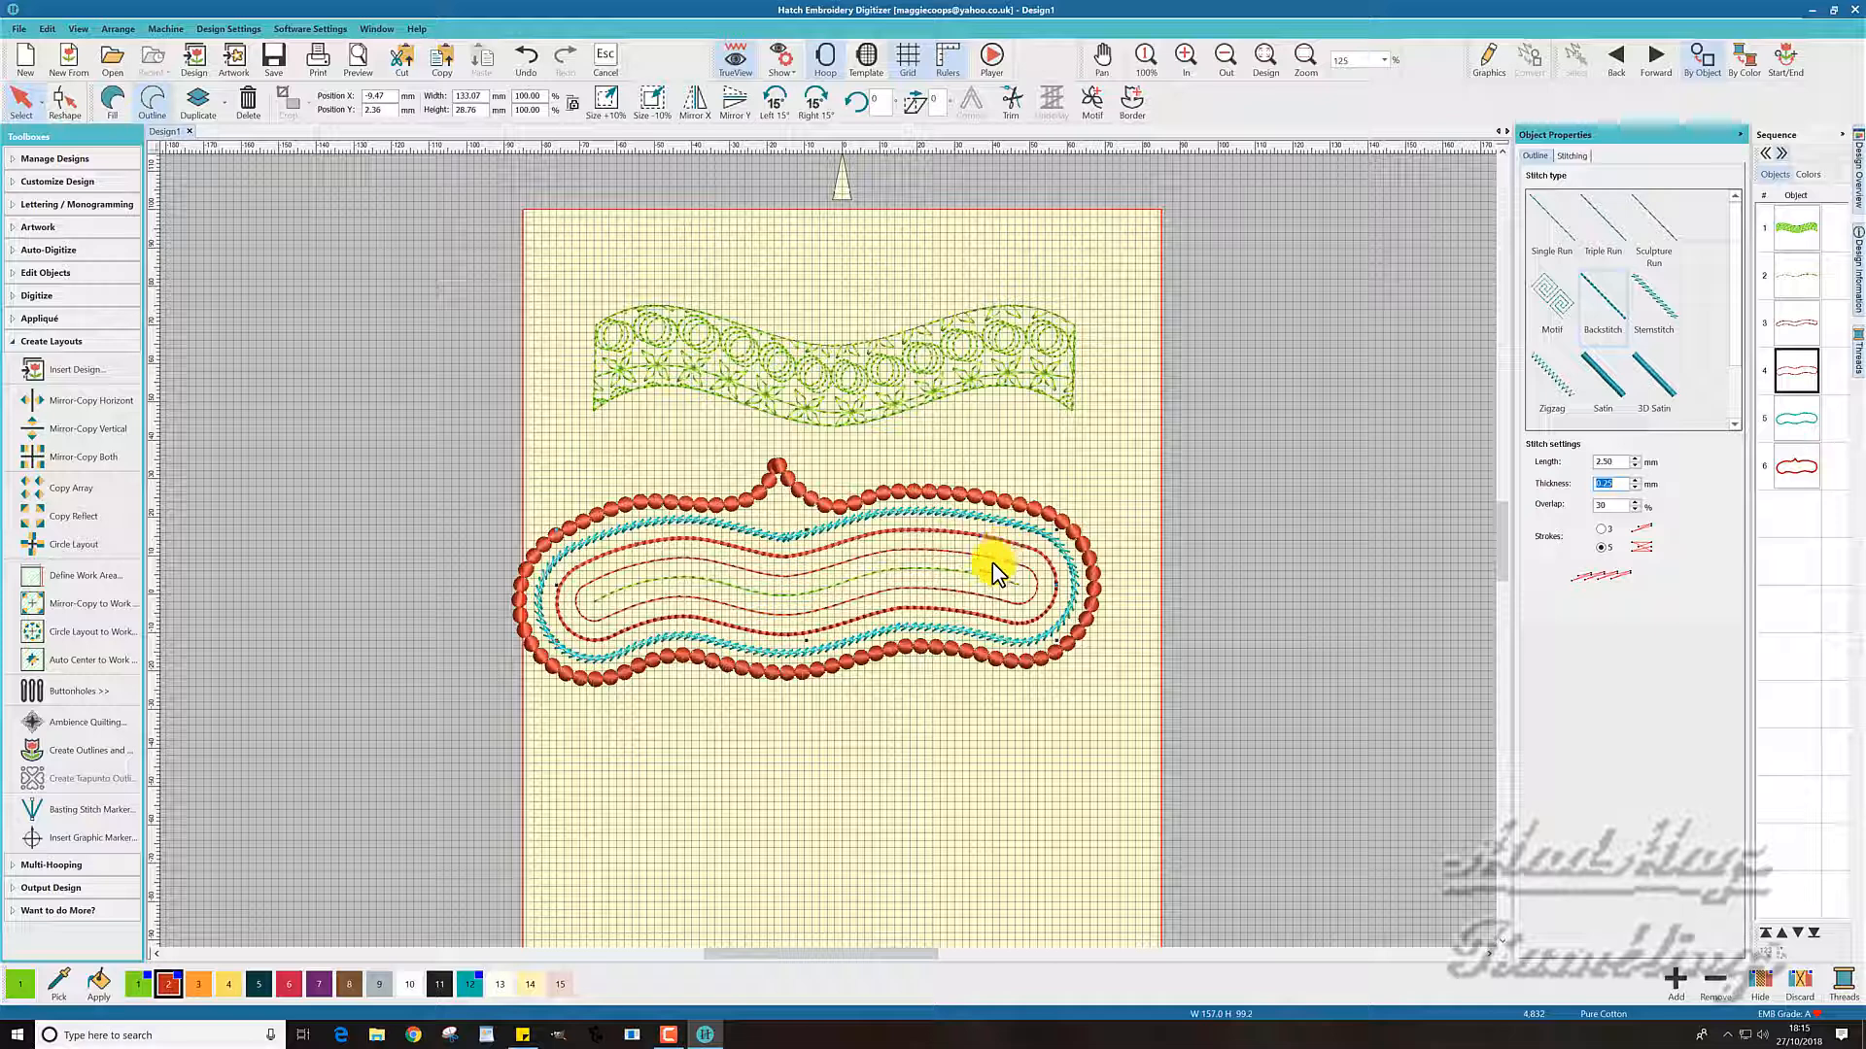
pyautogui.click(318, 987)
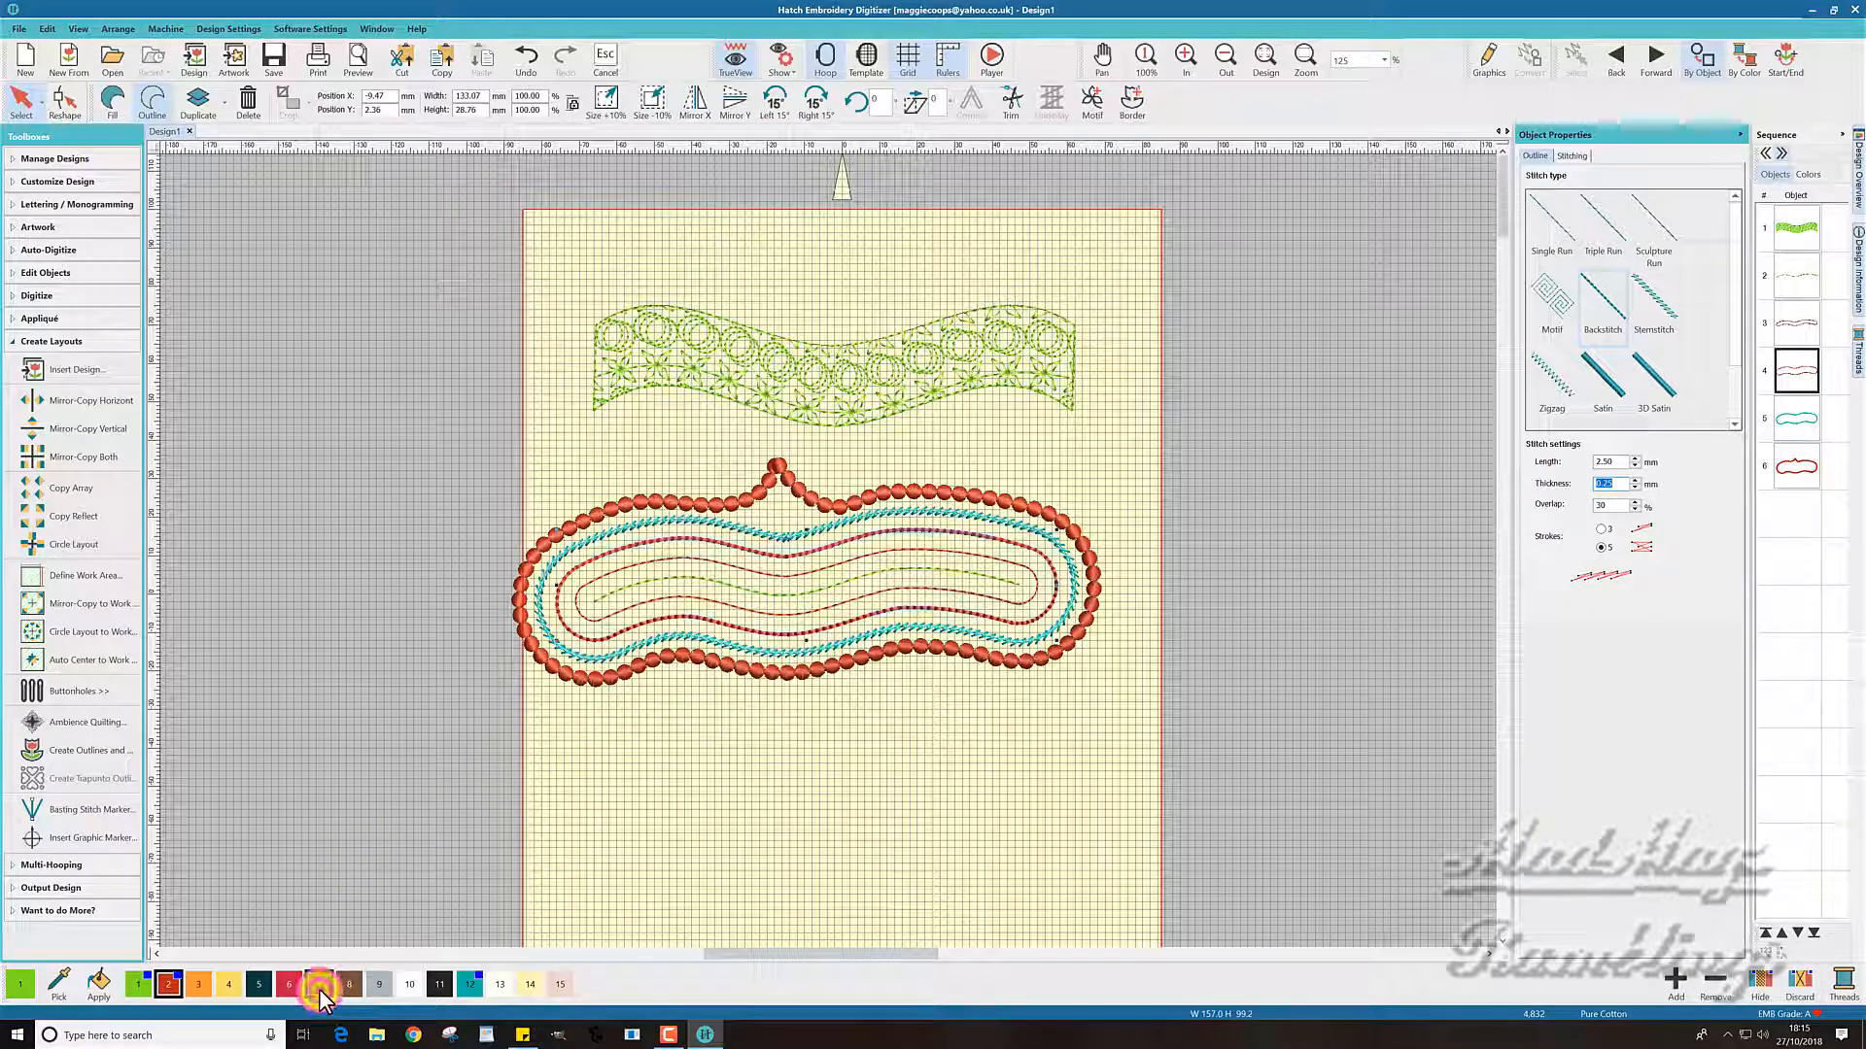
pyautogui.click(795, 836)
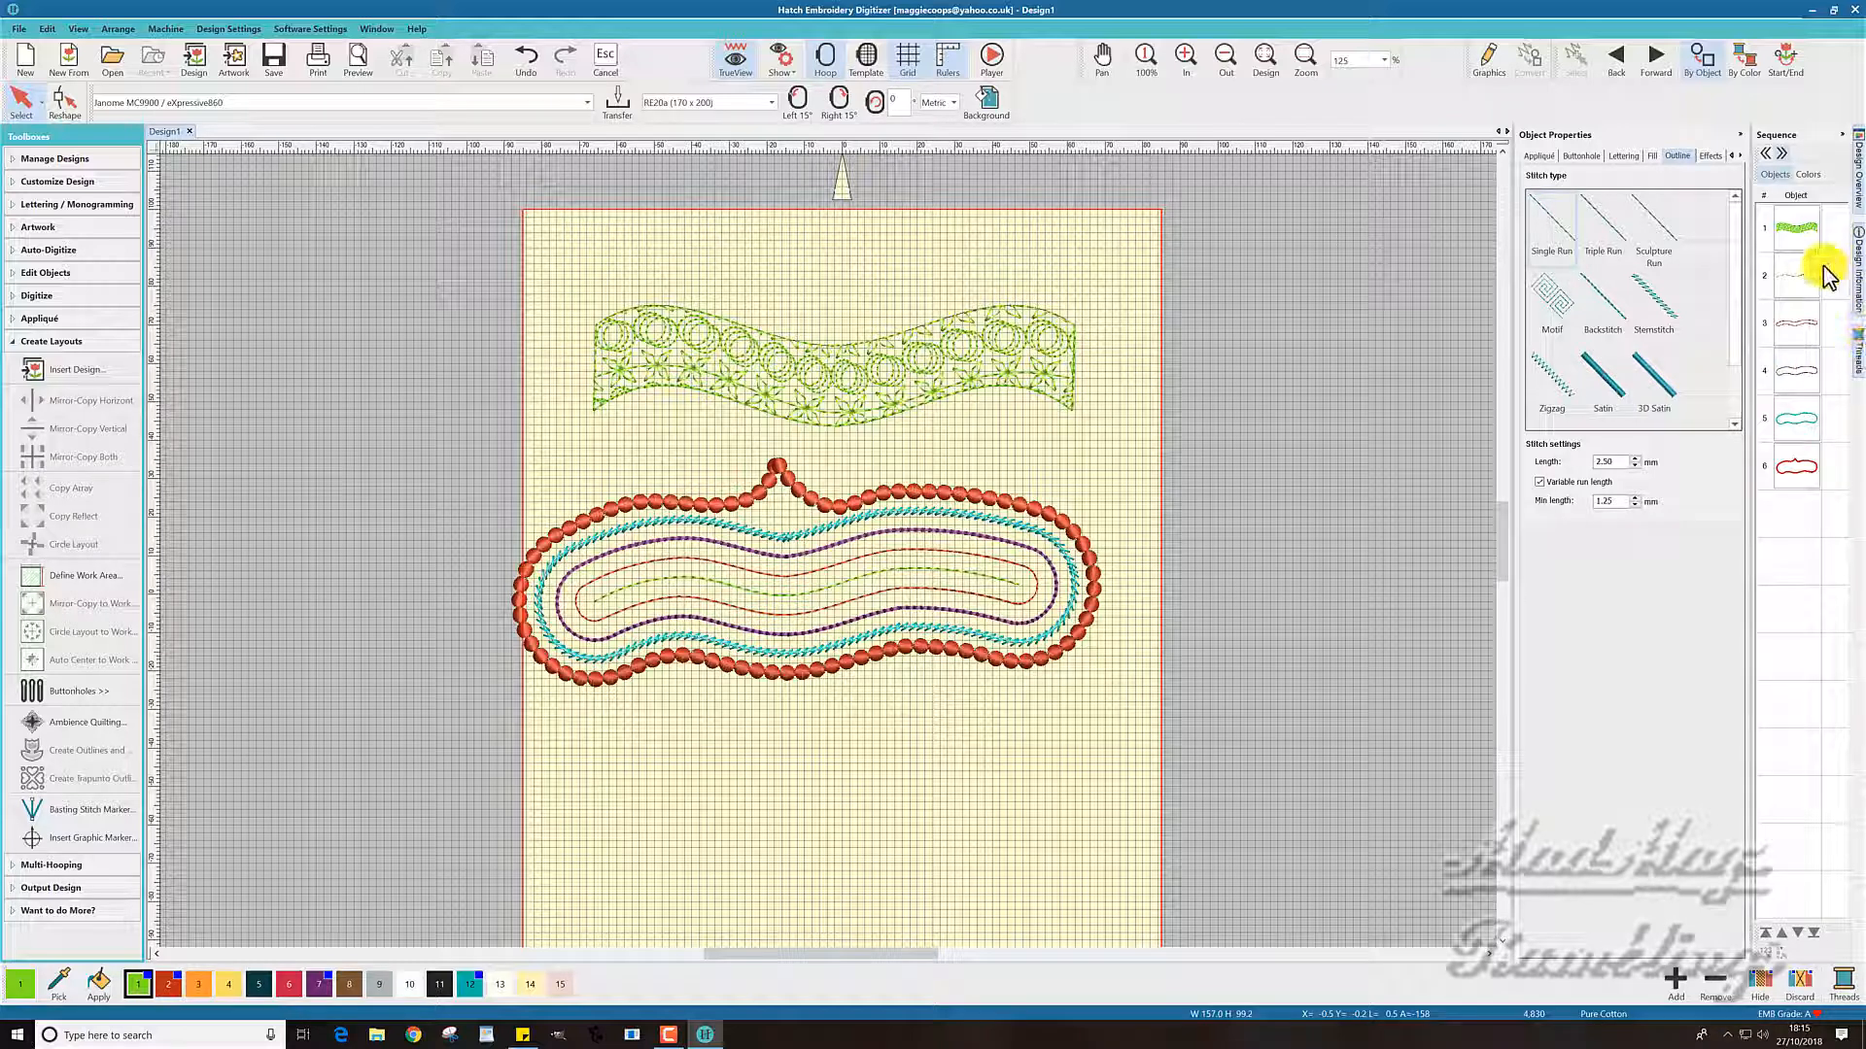
# Change the innermost red offset outline, just inside the purple one, to Zigzag stitch
pyautogui.click(1799, 326)
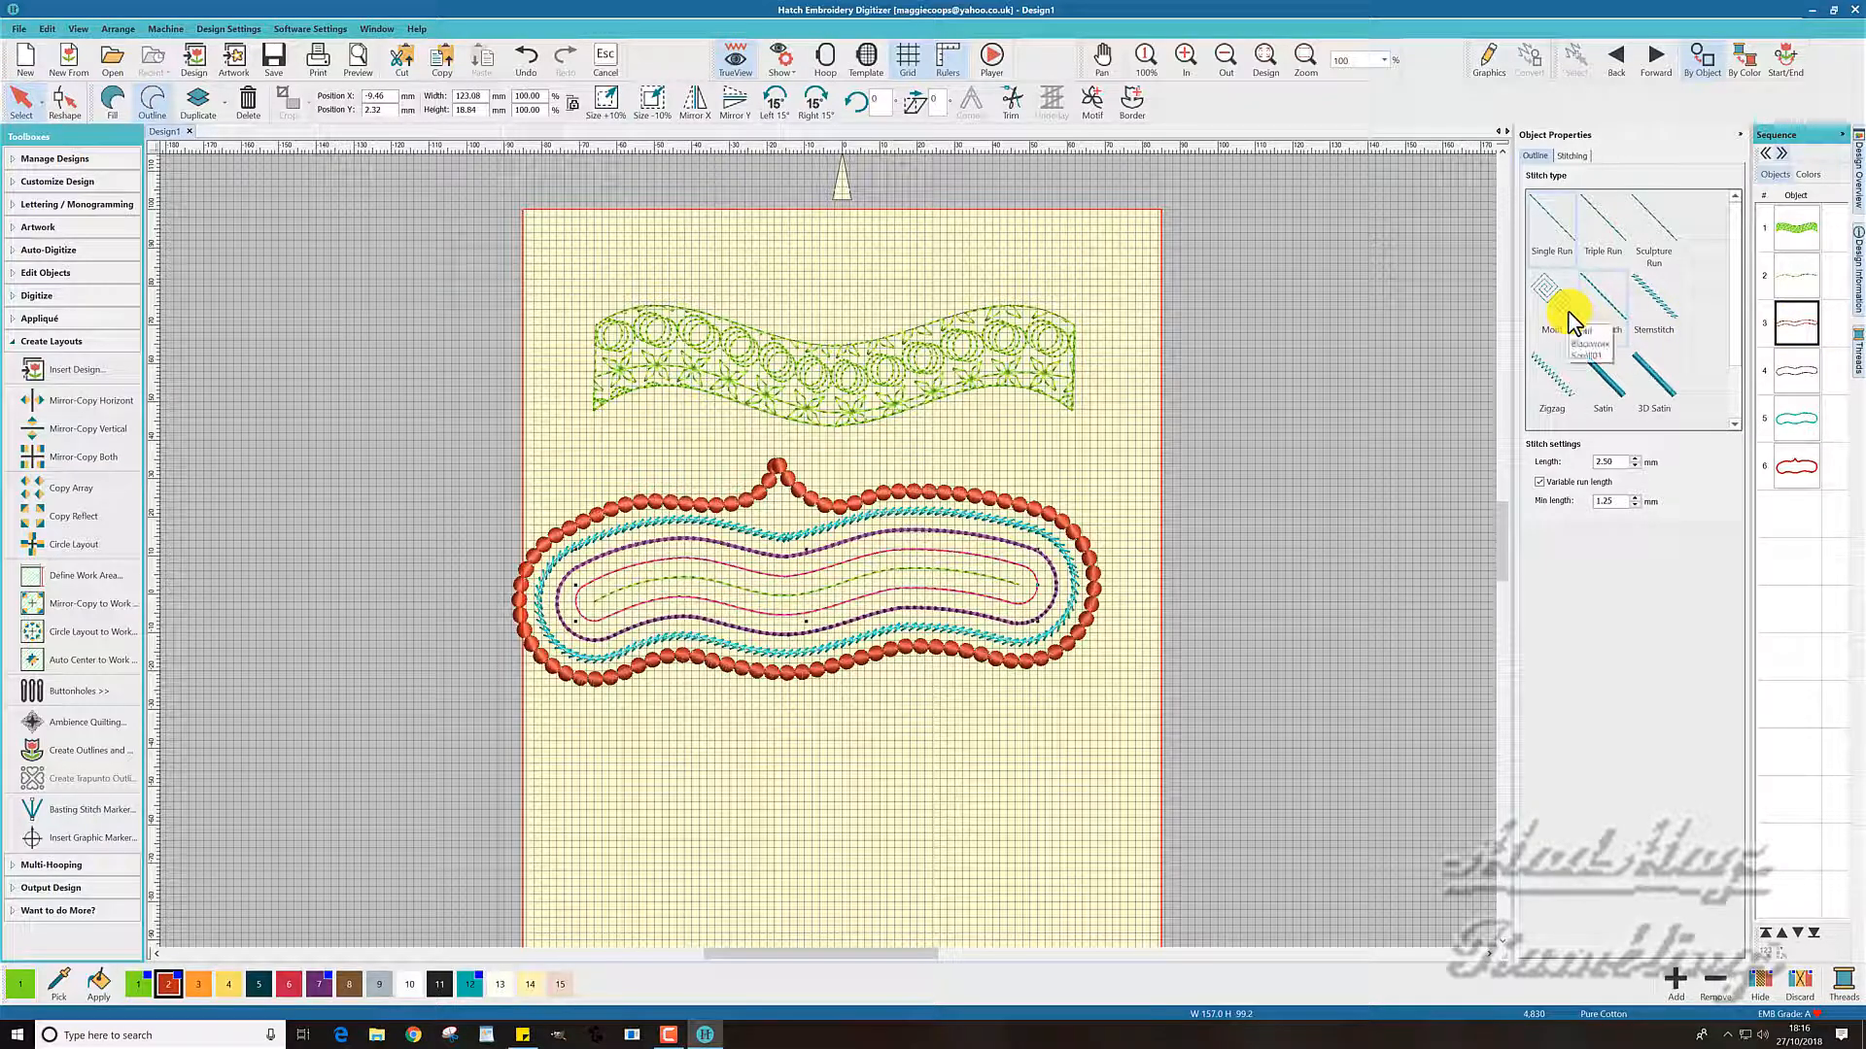
pyautogui.click(1560, 391)
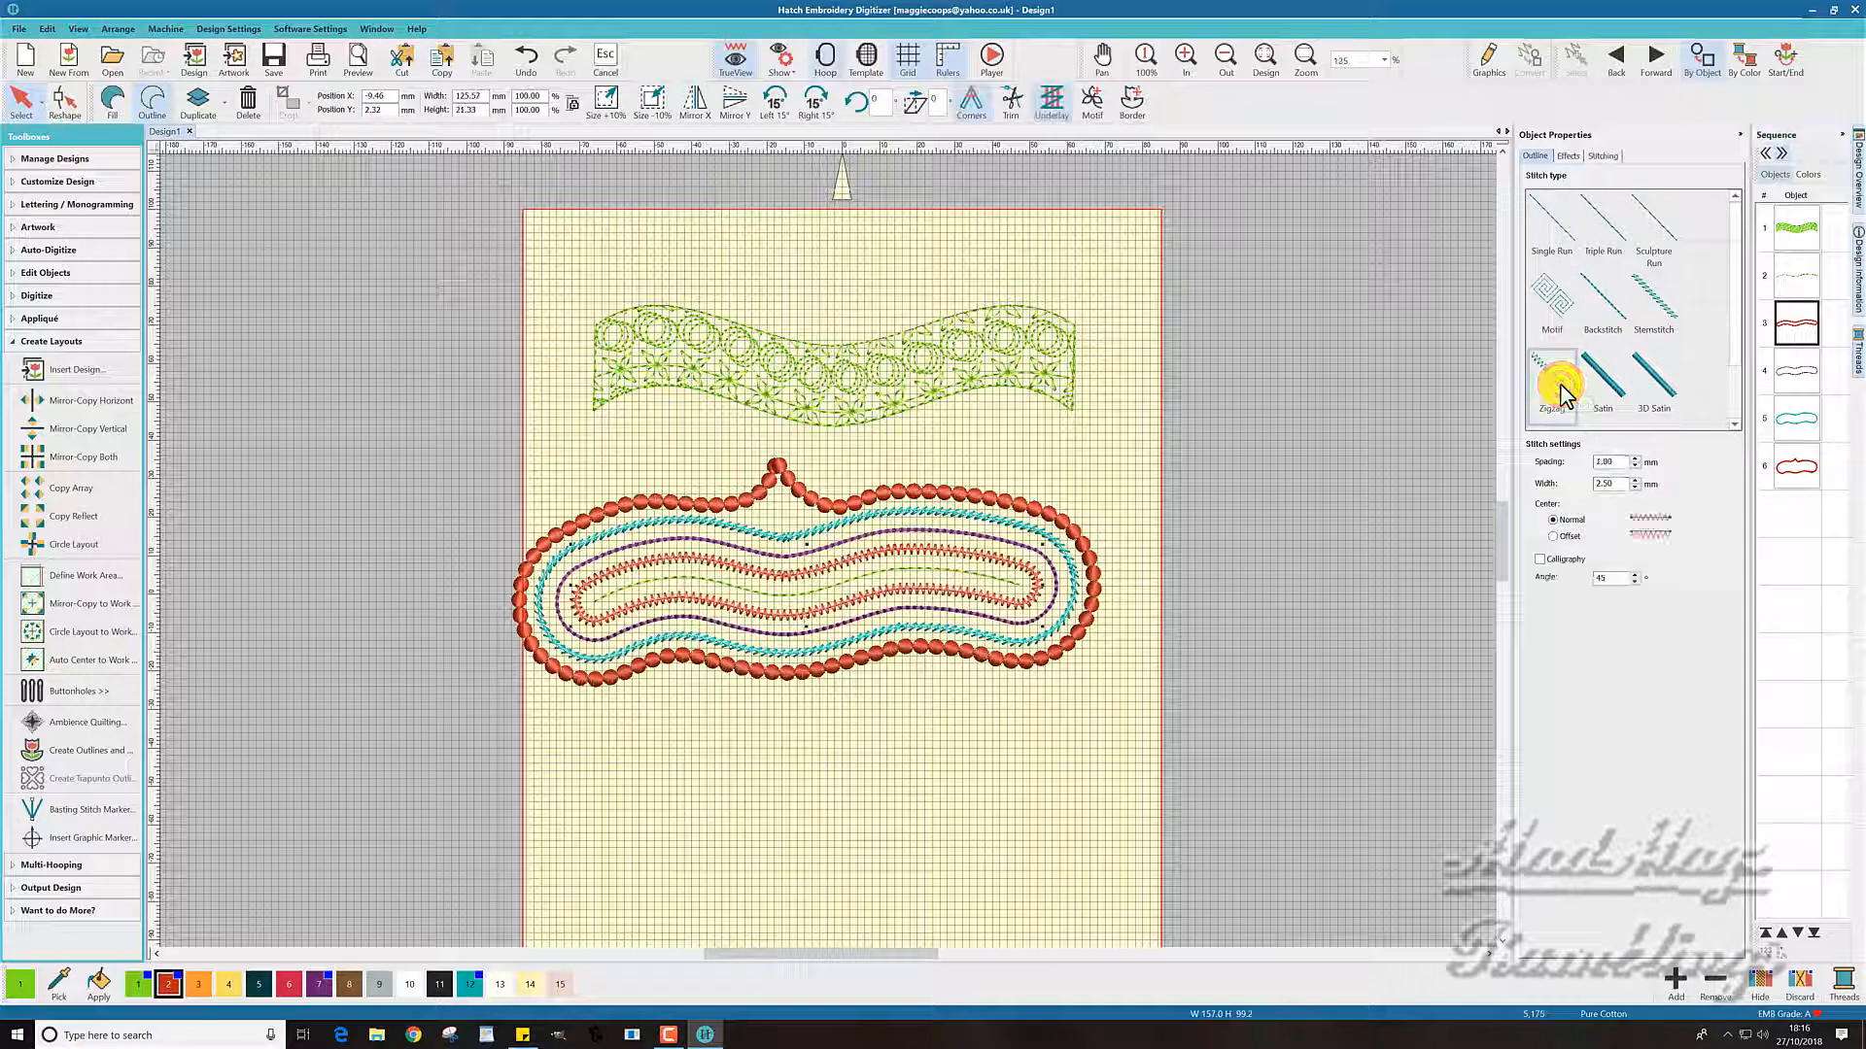